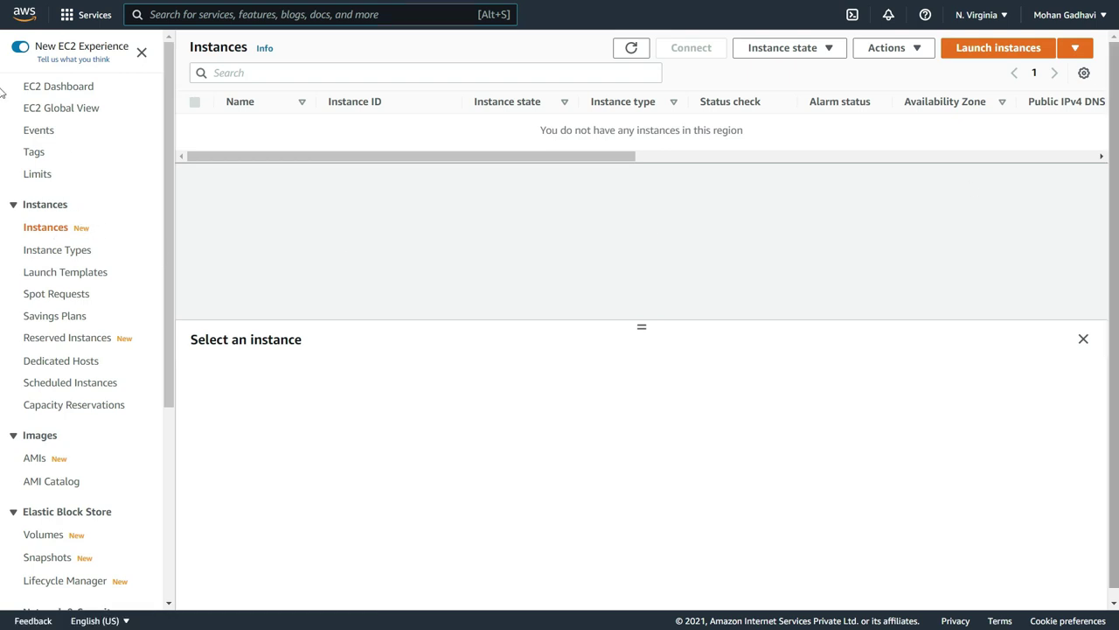
- Start a new instance launch with the 64-bit x86 Amazon Linux 2 Kernel 5.10 AMI and the t2.micro type, proceeding to the instance details
click(1007, 49)
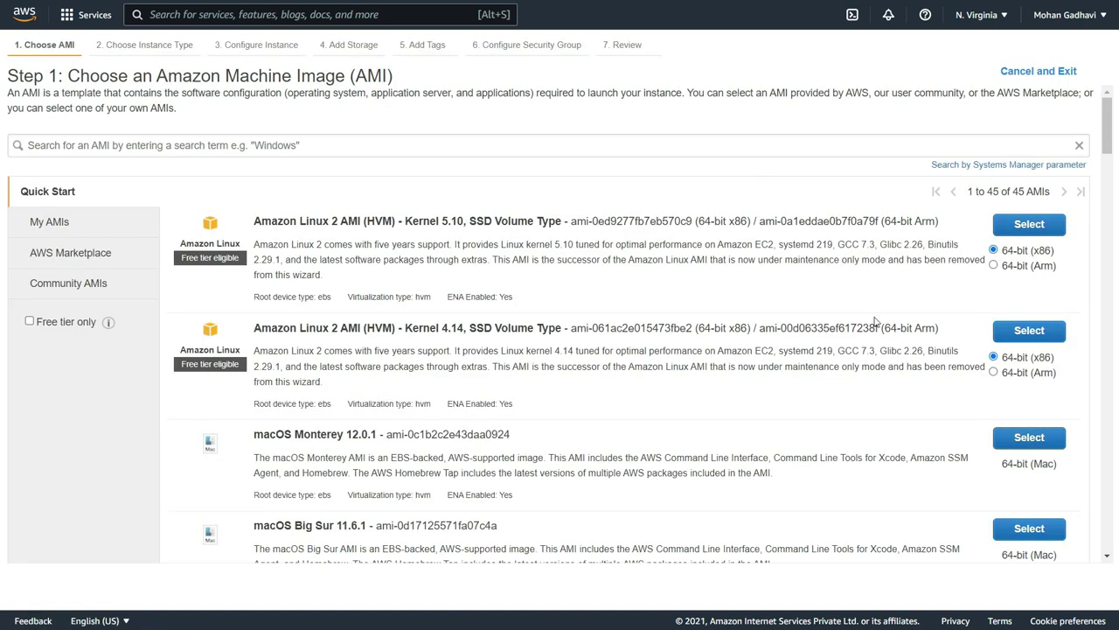
click(1016, 229)
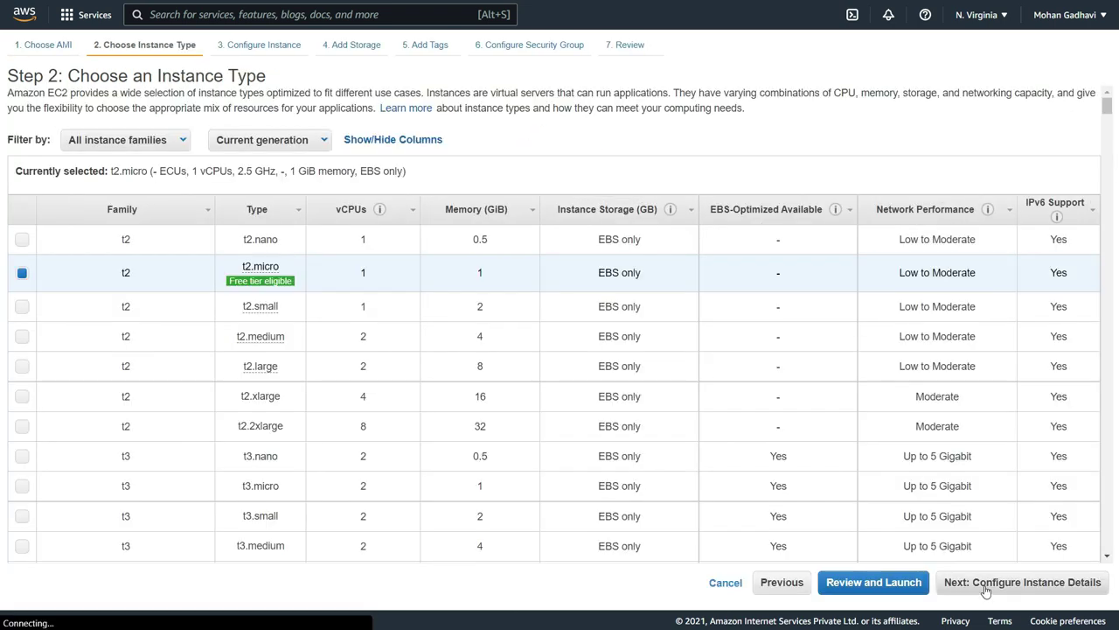
click(980, 584)
- Copy the entire user-data.sh script from Visual Studio Code and paste it as text into the instance's user data
scroll(617, 369, down, 5)
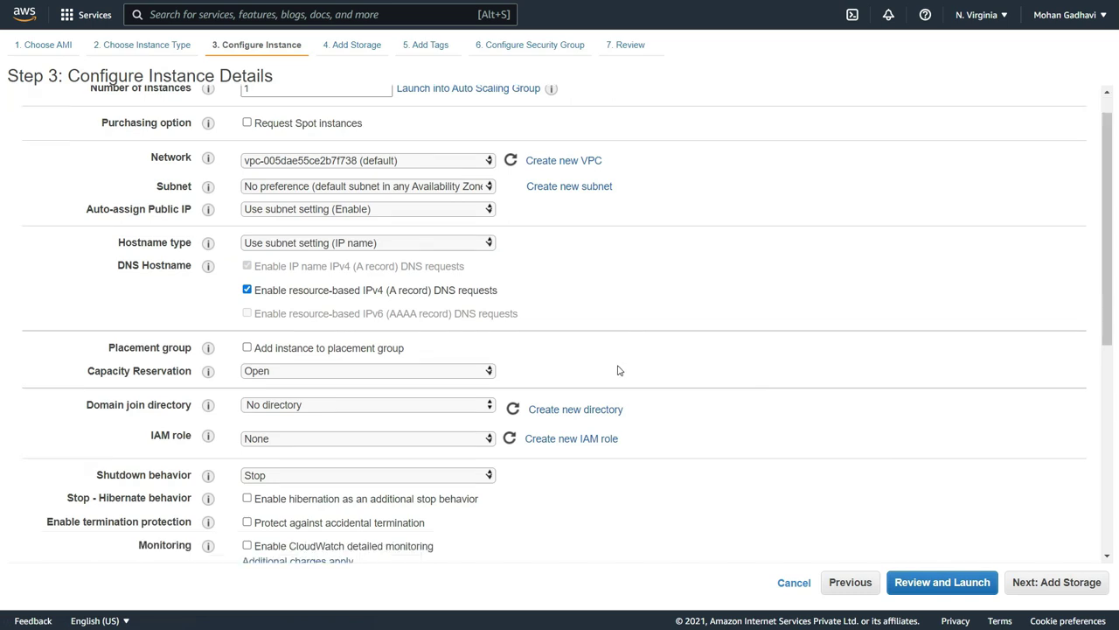
click(490, 497)
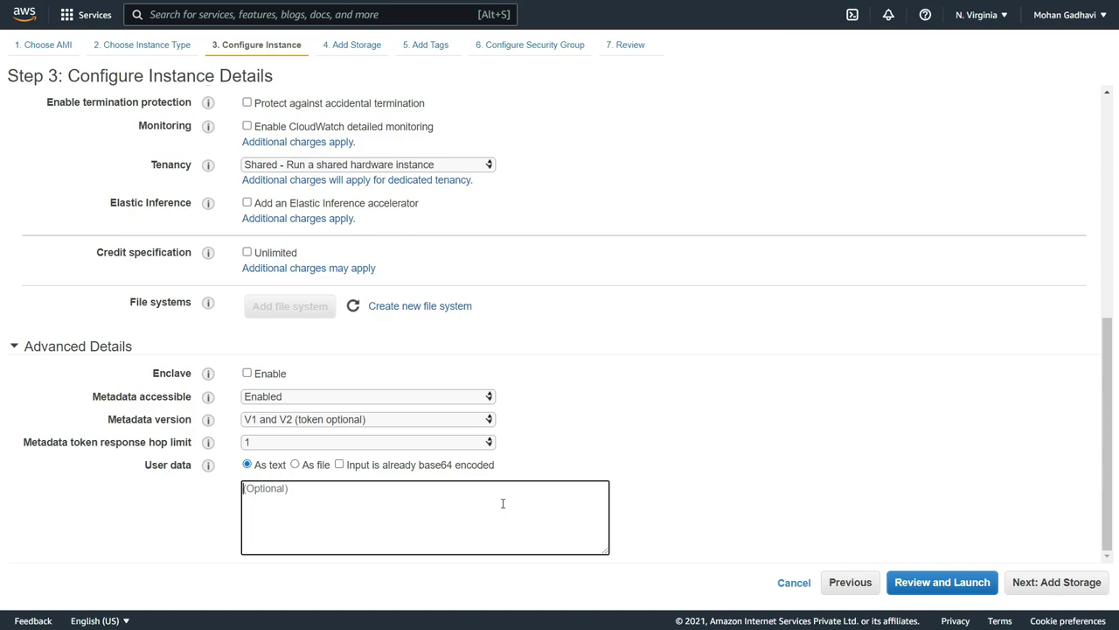
key(alt+Tab)
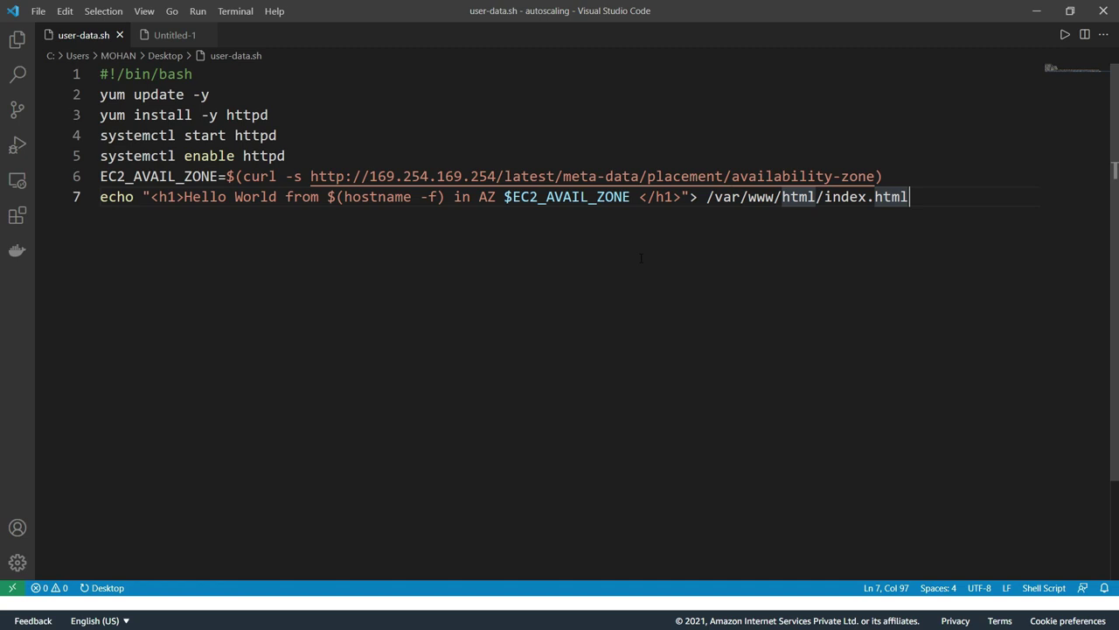
key(ctrl+a)
key(ctrl+c)
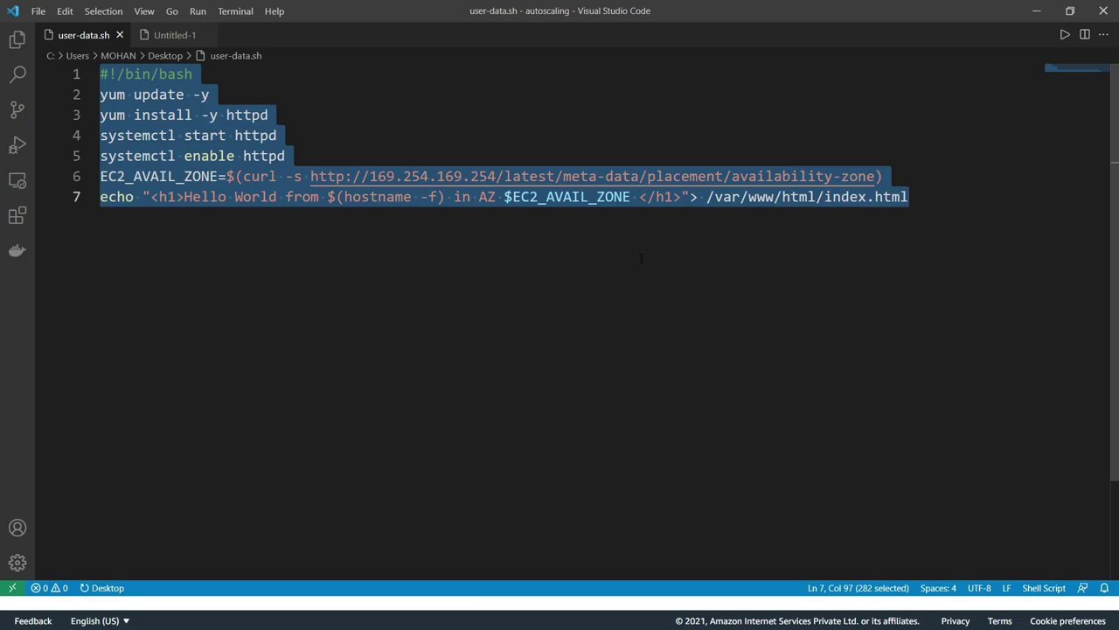
key(alt+Tab)
key(ctrl+v)
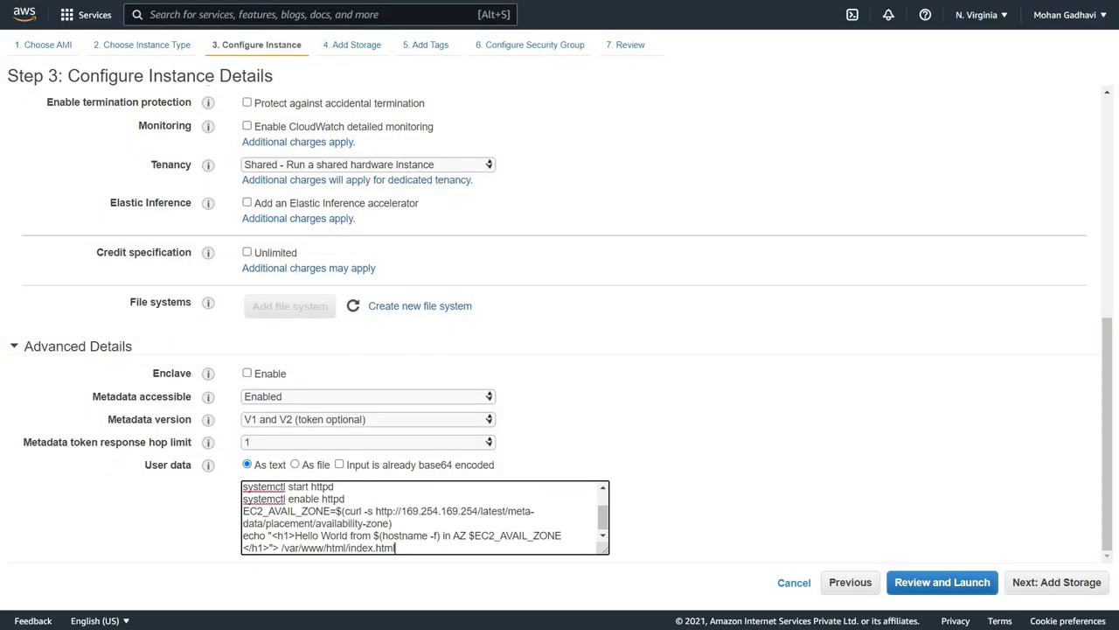
- Keep the default storage and no tags, and add an HTTP rule to the new security group
click(1063, 590)
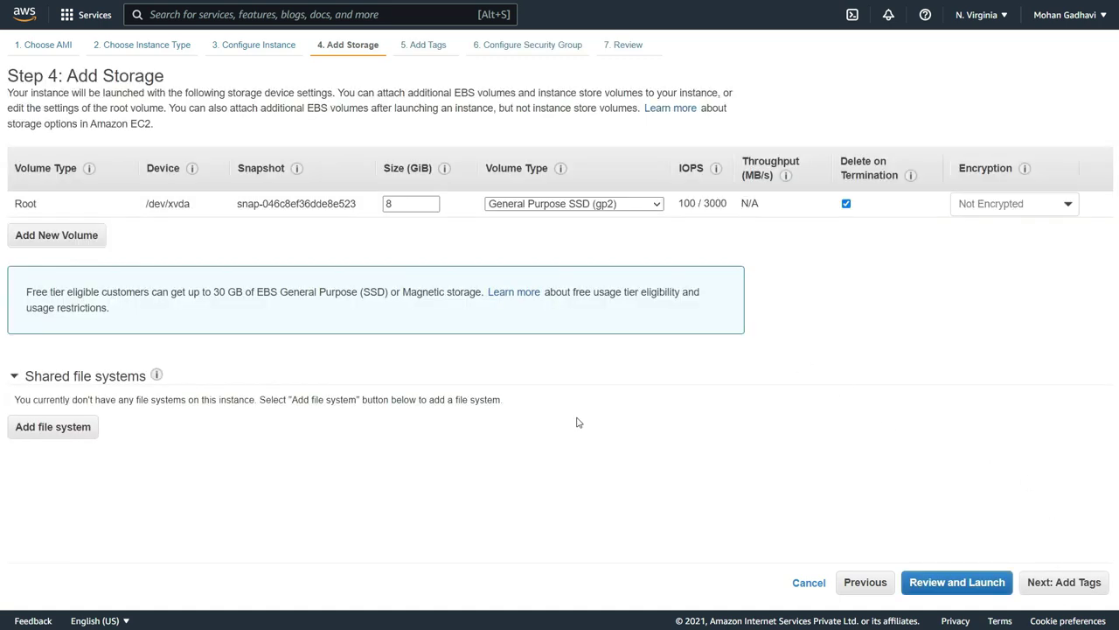
click(1086, 591)
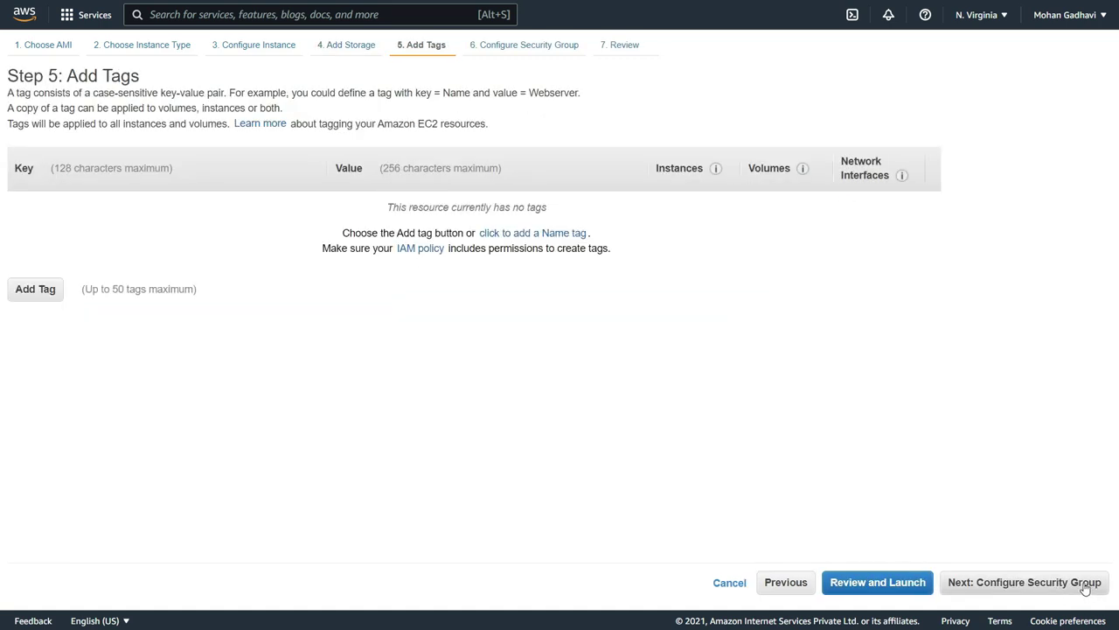
click(1032, 584)
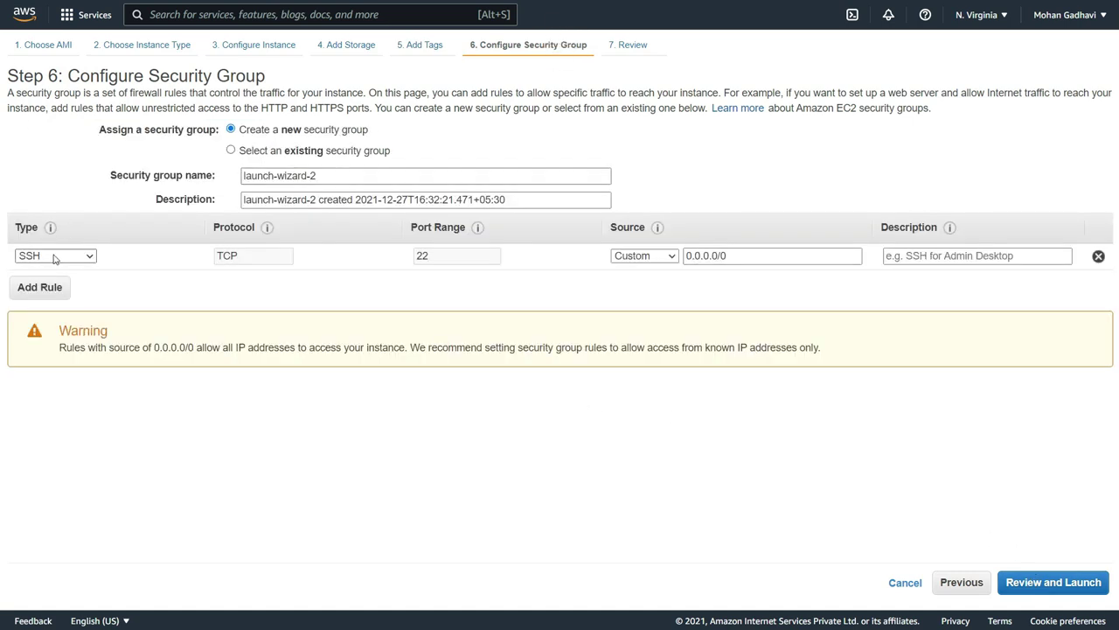
click(48, 288)
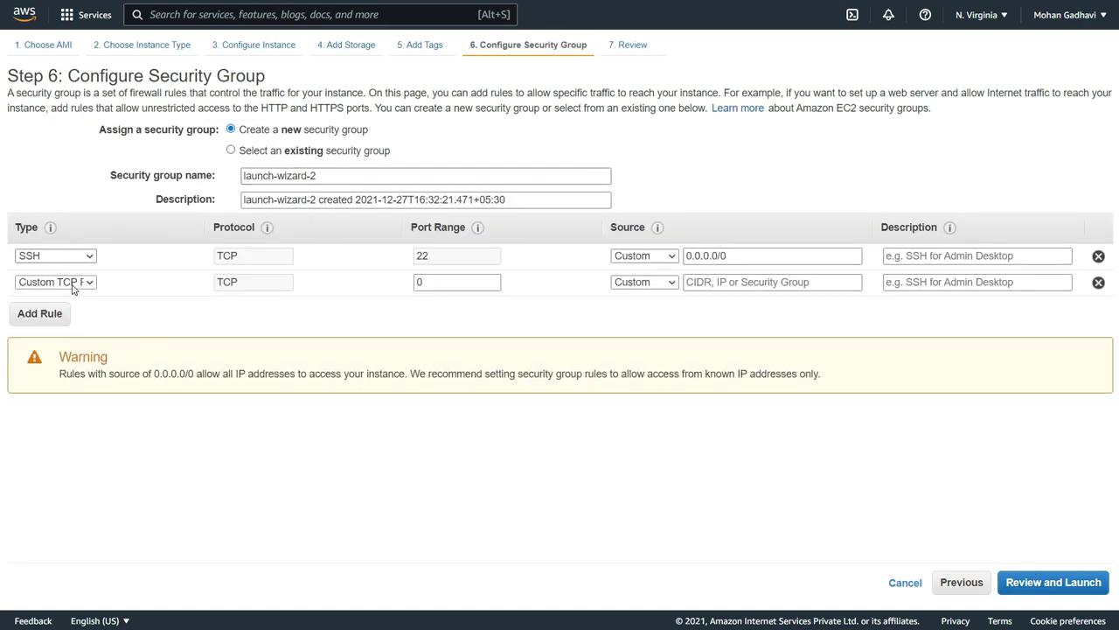
click(73, 283)
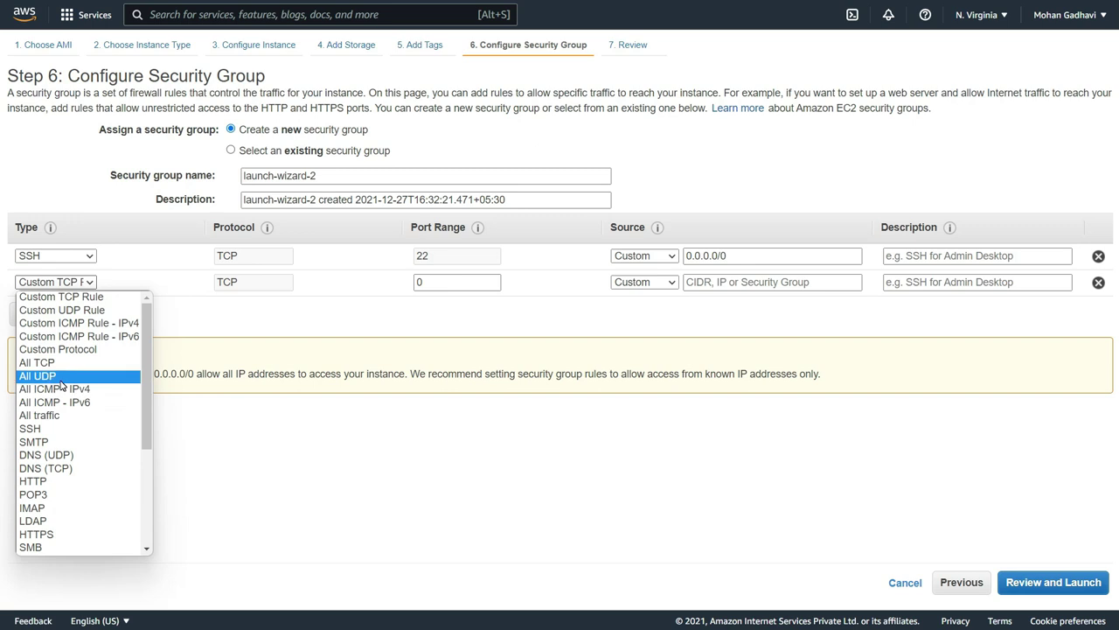
scroll(61, 385, down, 3)
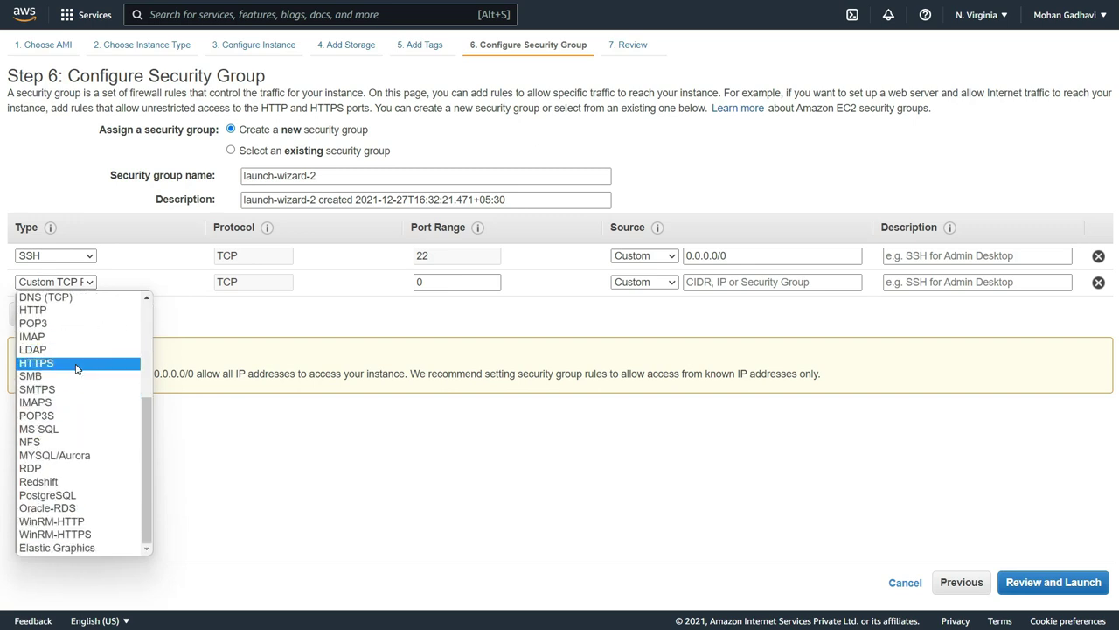
click(53, 311)
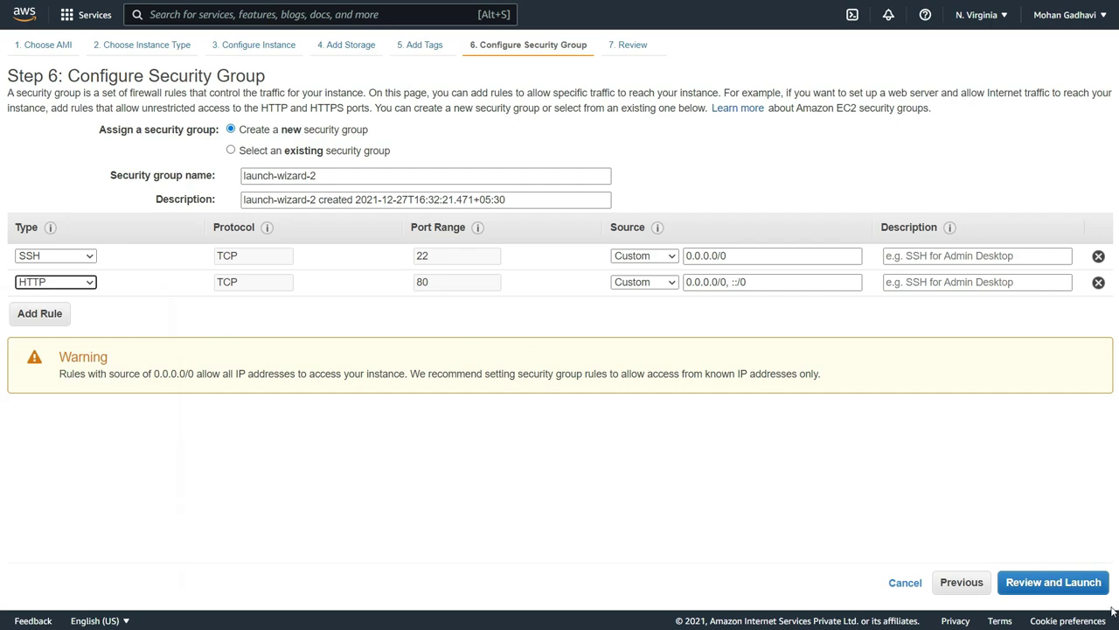
- Review the configuration and launch the instance without a key pair, acknowledging the connection limitation
click(1068, 587)
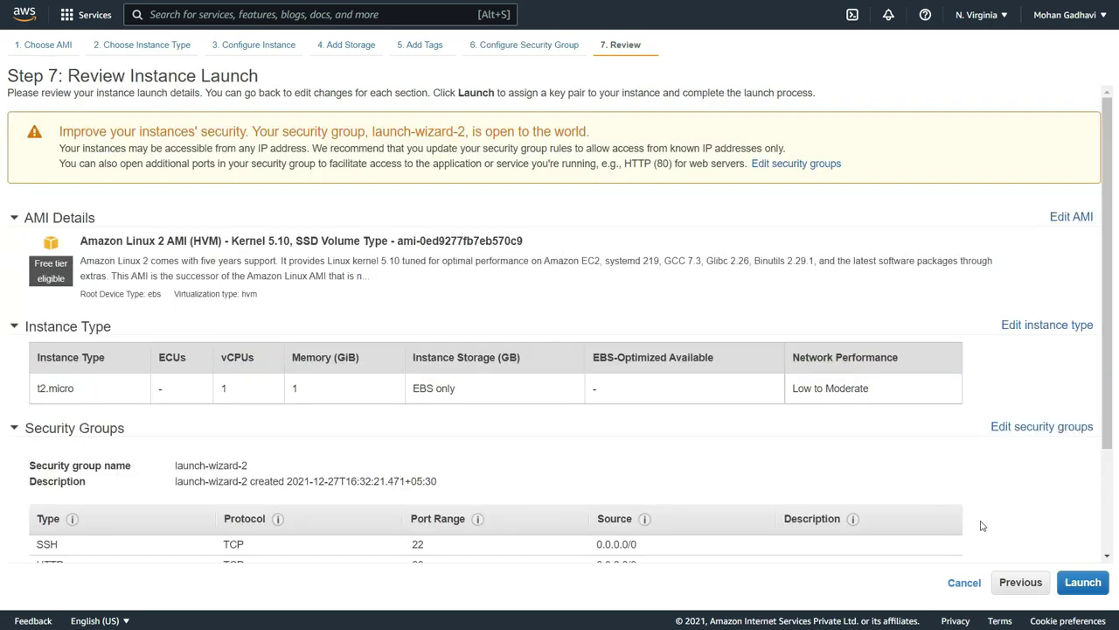
scroll(934, 495, down, 3)
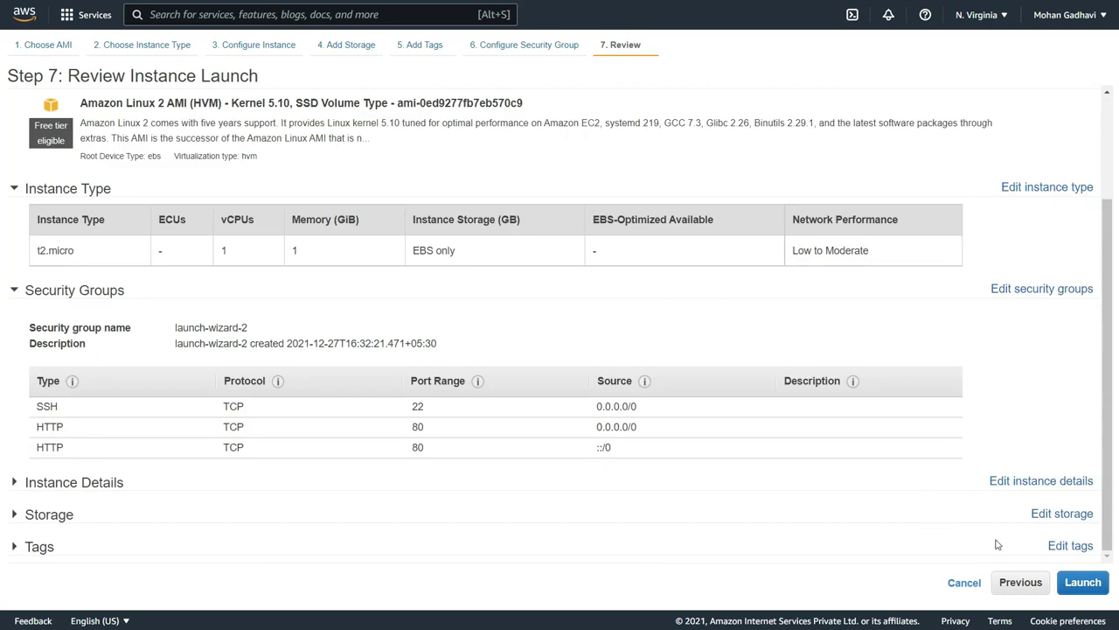
click(1082, 582)
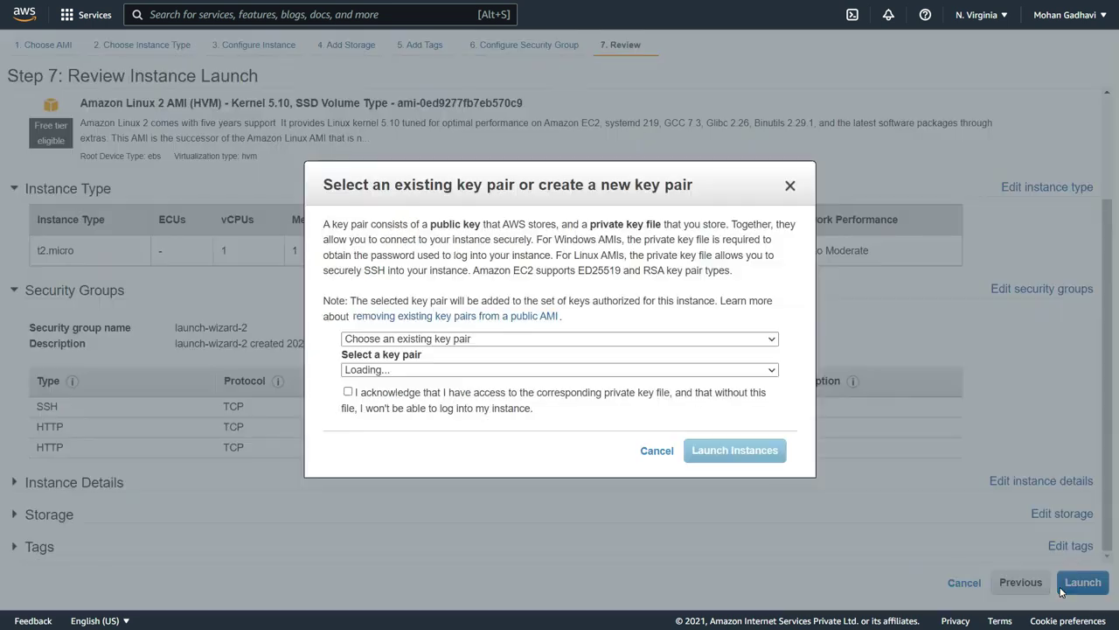
click(601, 340)
click(543, 377)
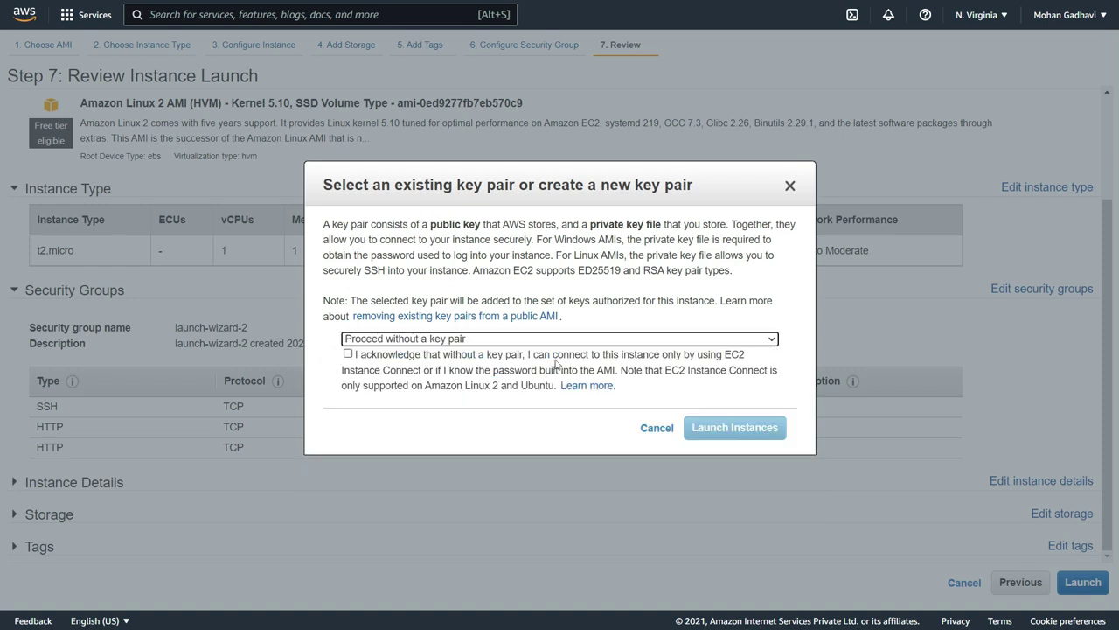
click(348, 355)
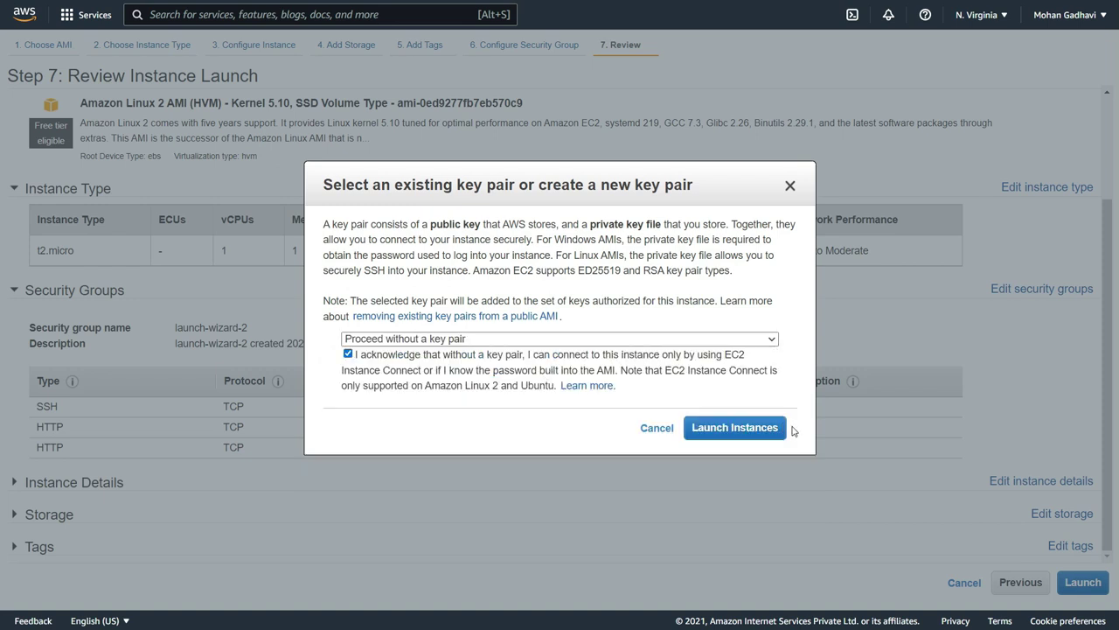
click(777, 428)
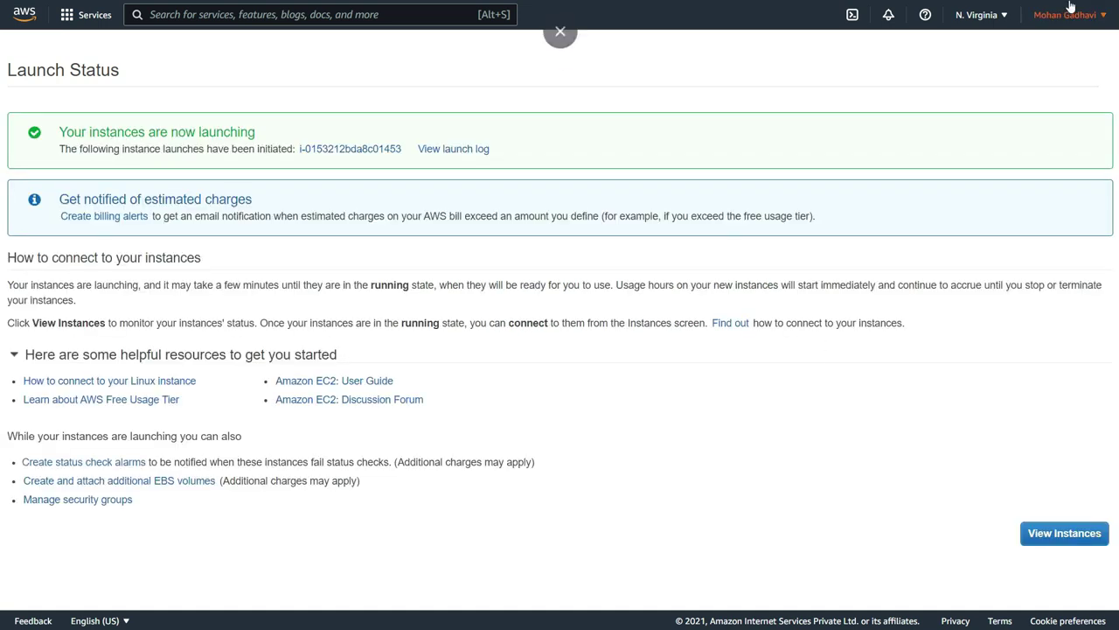
- Switch the region to US East (Ohio) and take a new t2.micro instance launch to the instance details
click(979, 15)
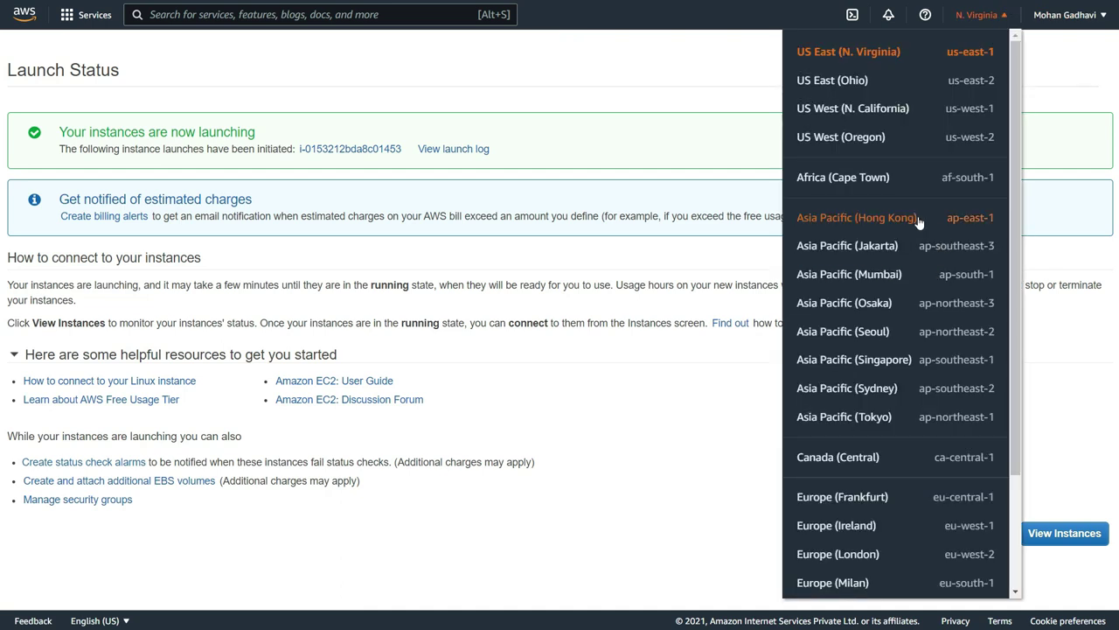
click(834, 82)
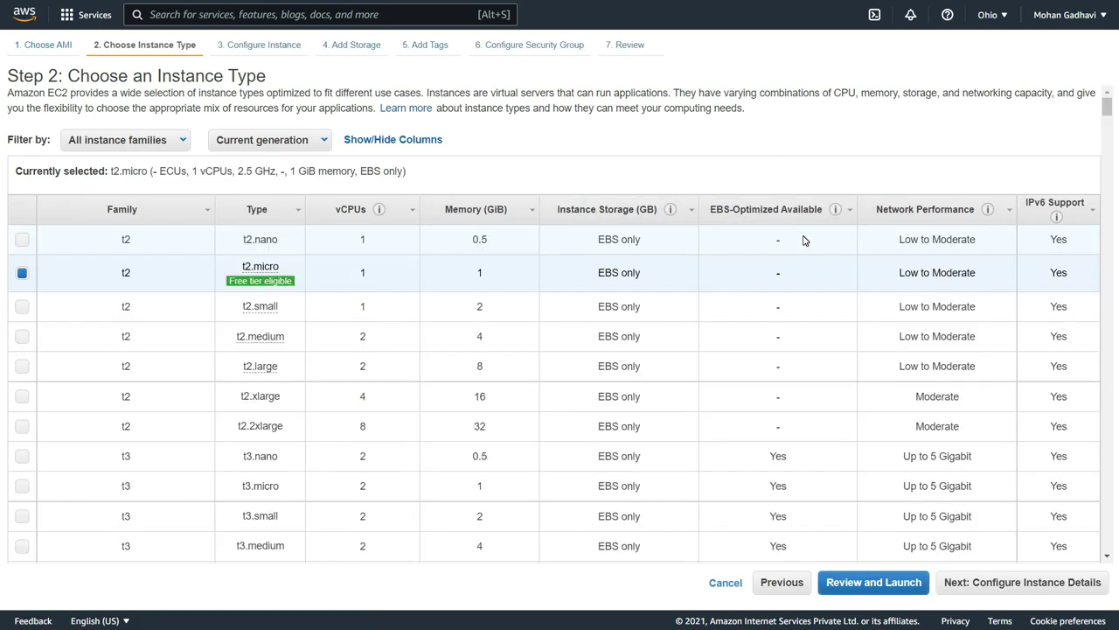
click(996, 582)
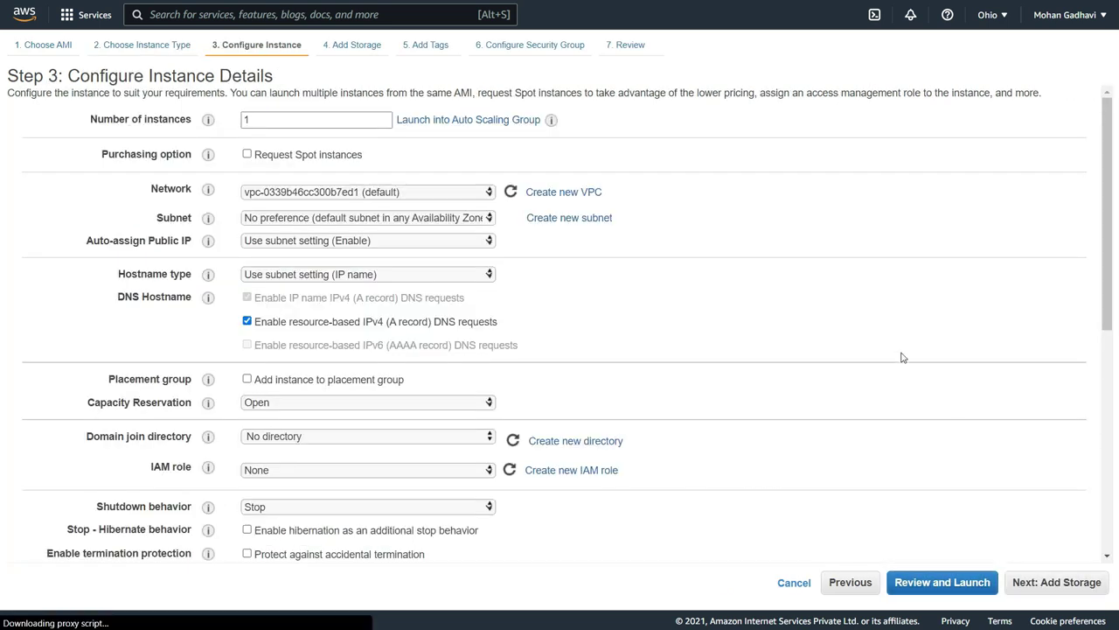
- Paste the copied user-data.sh script as text into the Ohio instance's user data
scroll(694, 357, down, 5)
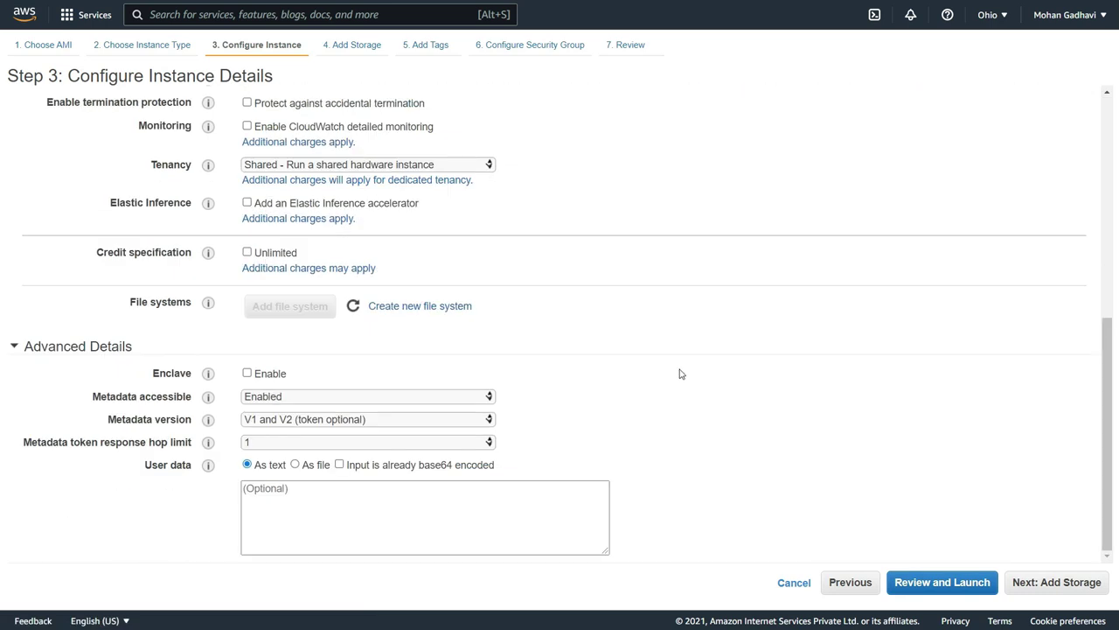
click(357, 498)
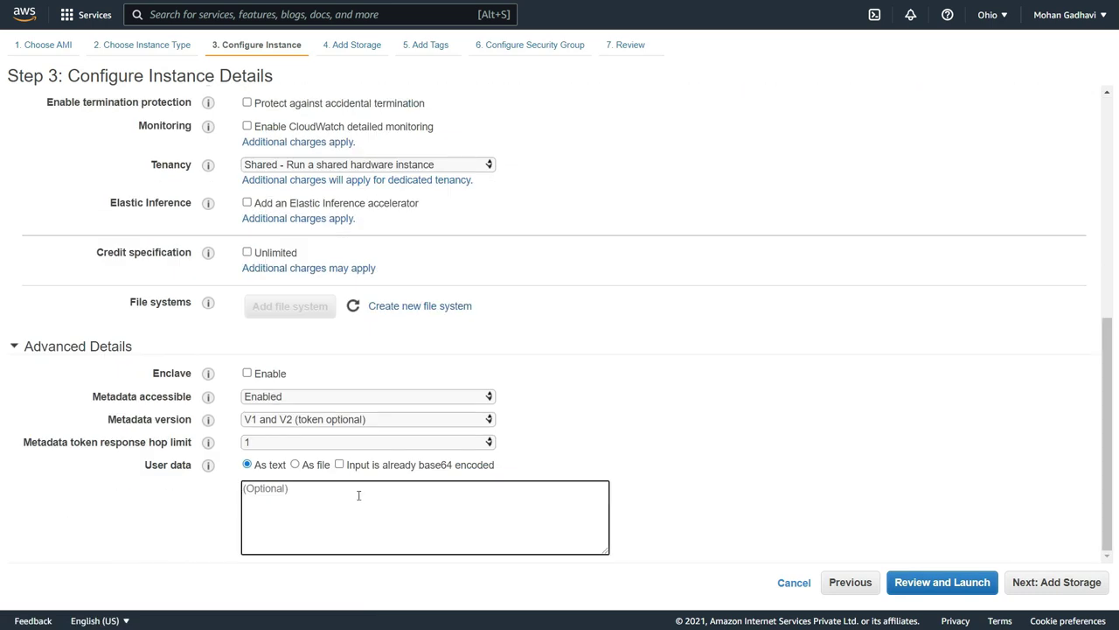
key(ctrl+v)
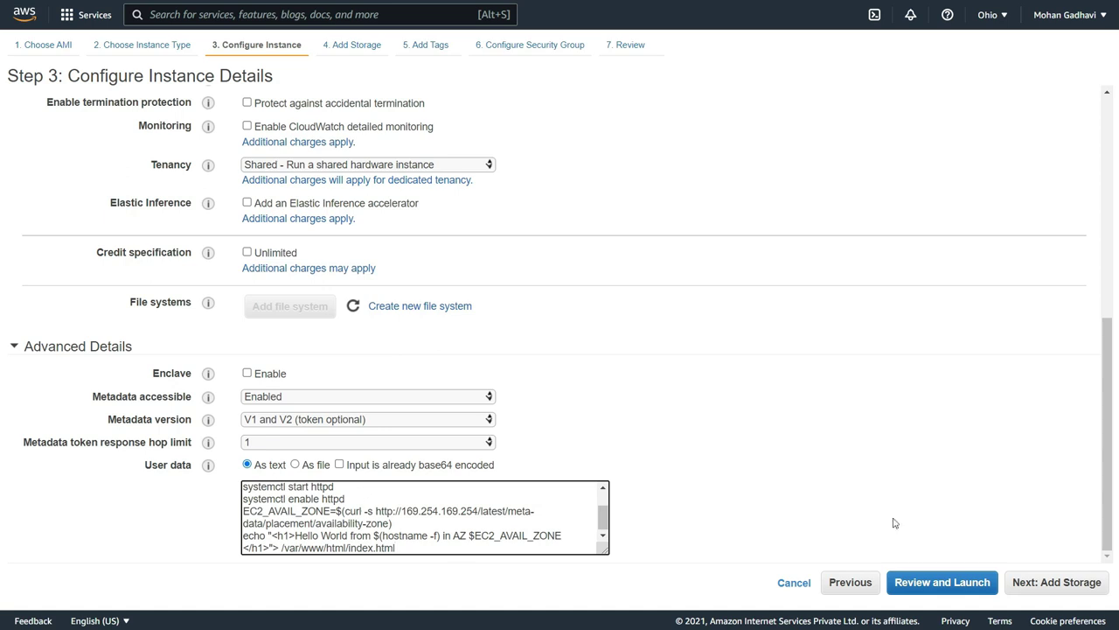
- Keep the Ohio instance's default storage and no tags, and add an HTTP rule to its new security group
click(1060, 583)
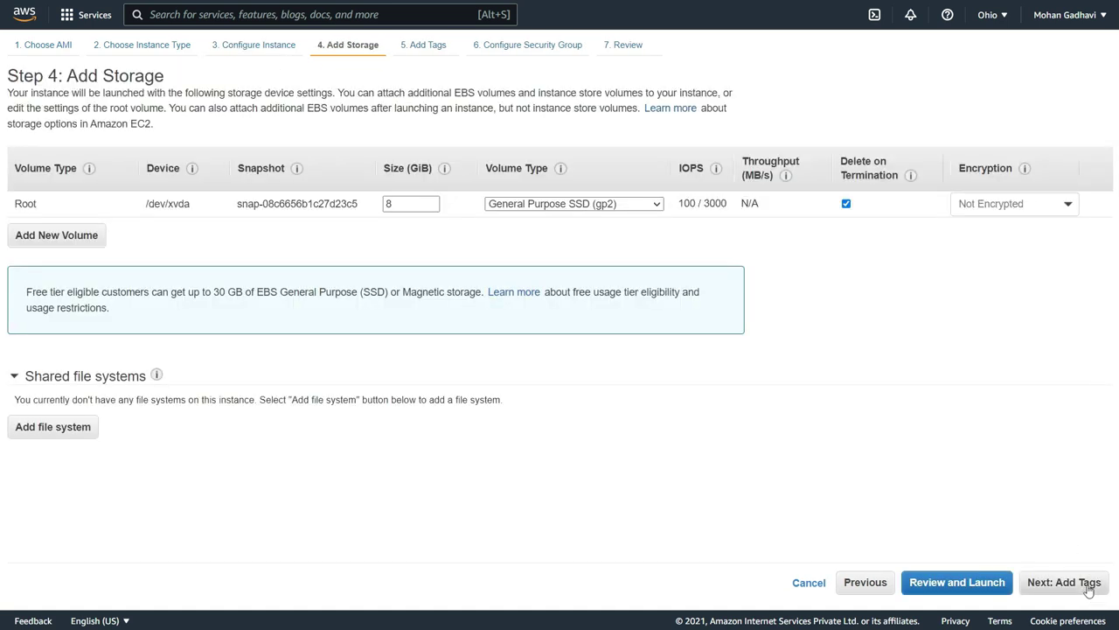
click(1089, 590)
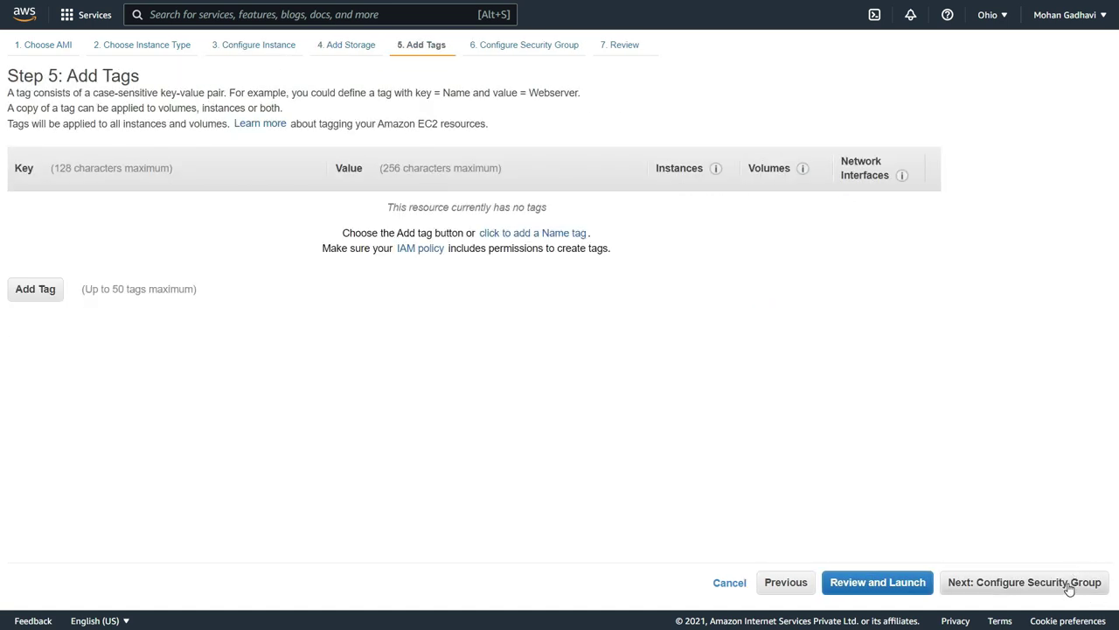
click(1069, 589)
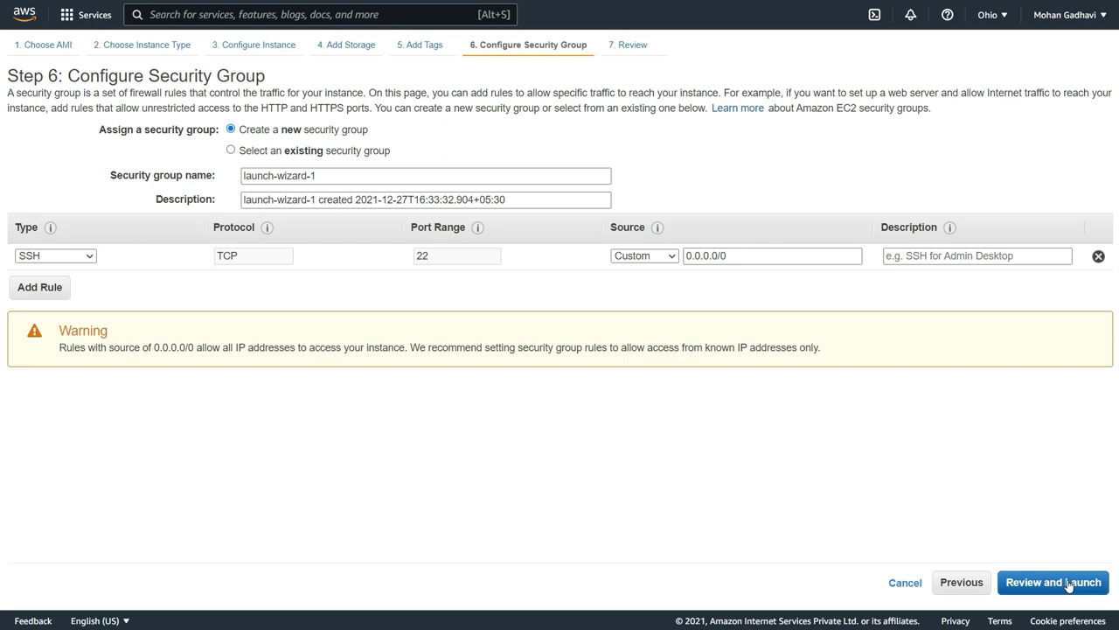
click(39, 287)
click(57, 282)
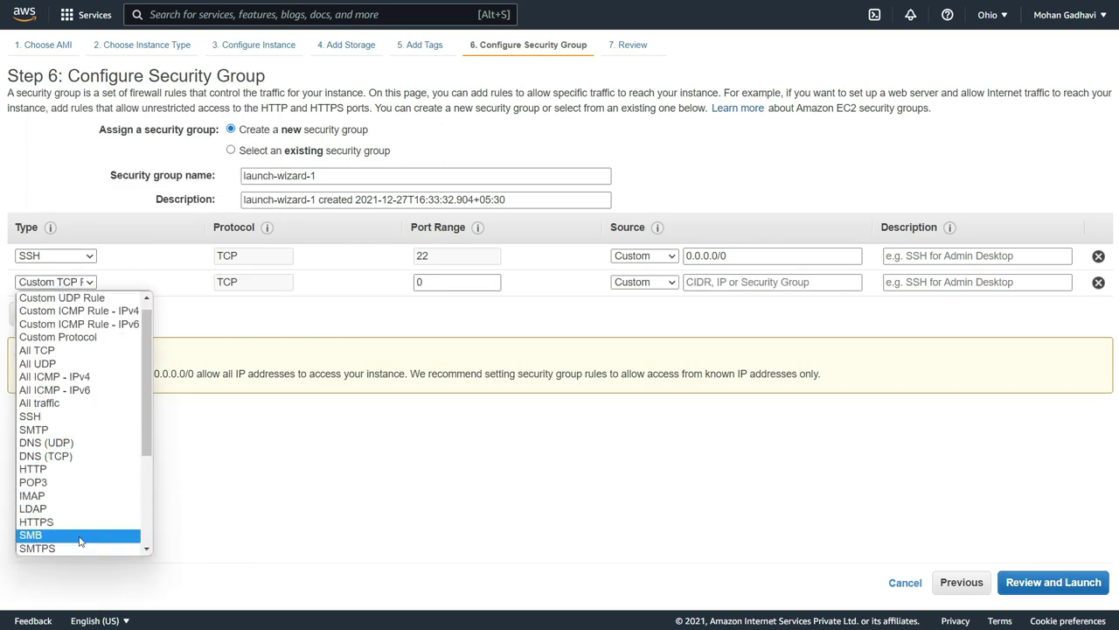
click(60, 469)
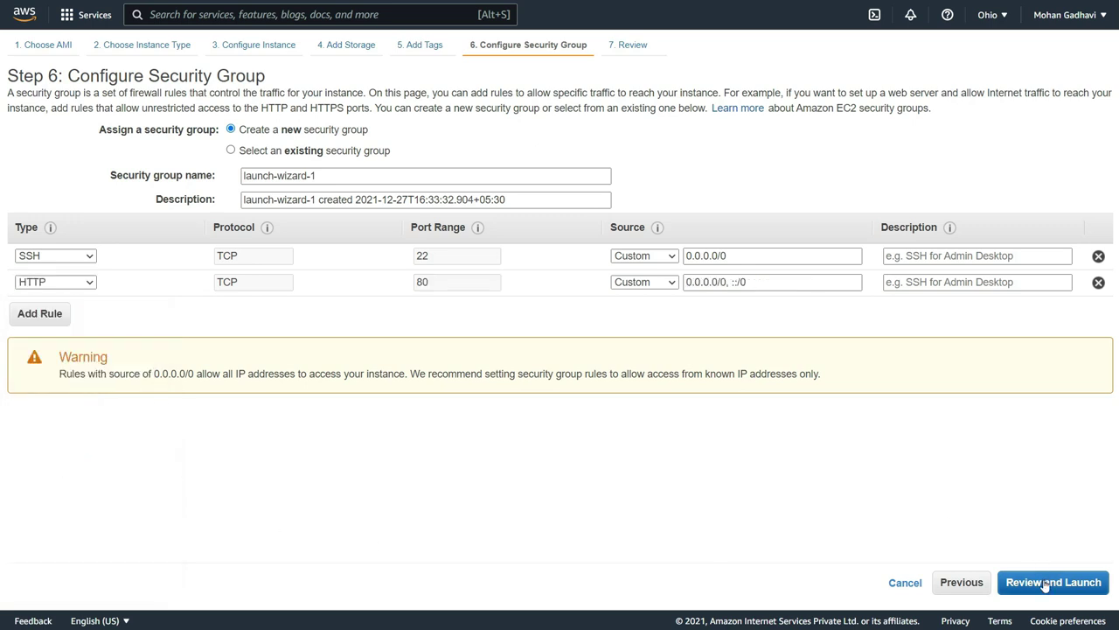
- Launch the Ohio instance without a key pair, acknowledging the connection limitation
click(1045, 583)
click(1071, 583)
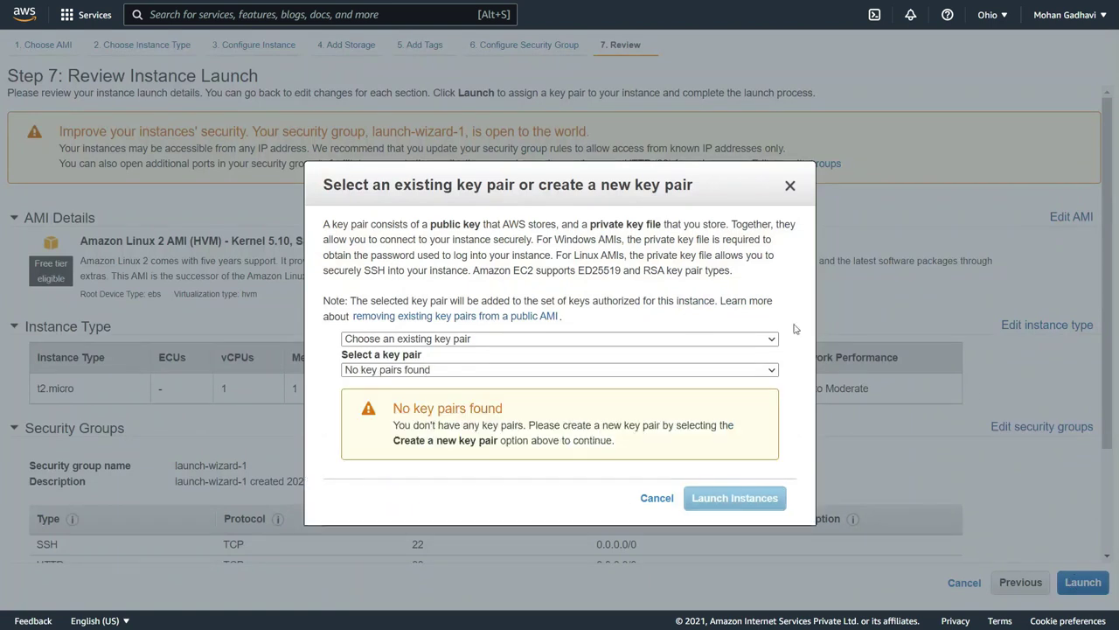
click(589, 341)
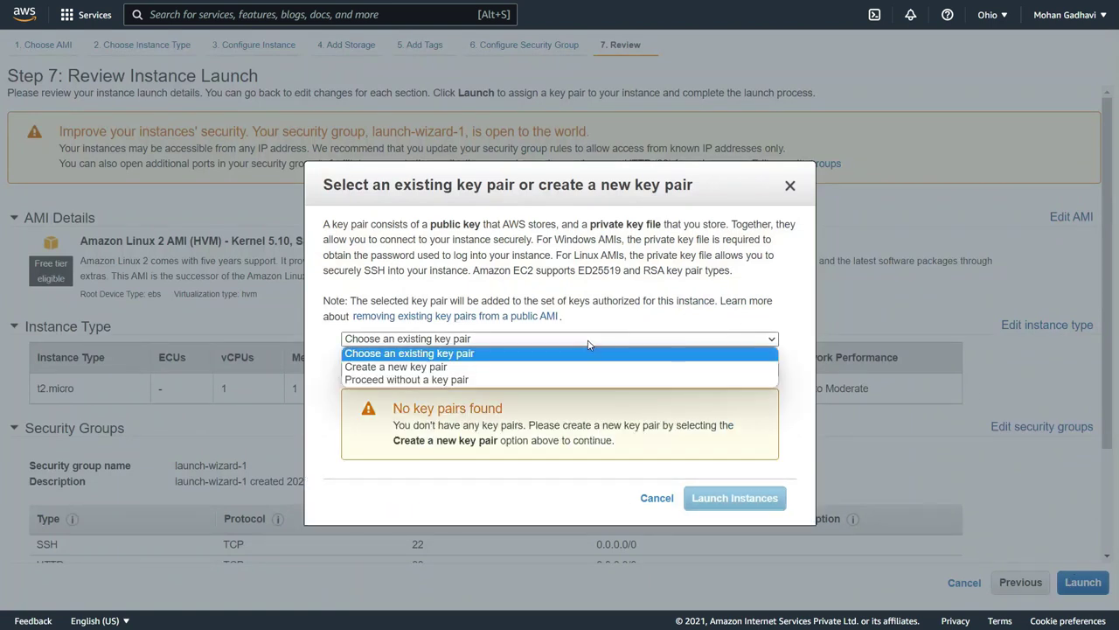
click(553, 378)
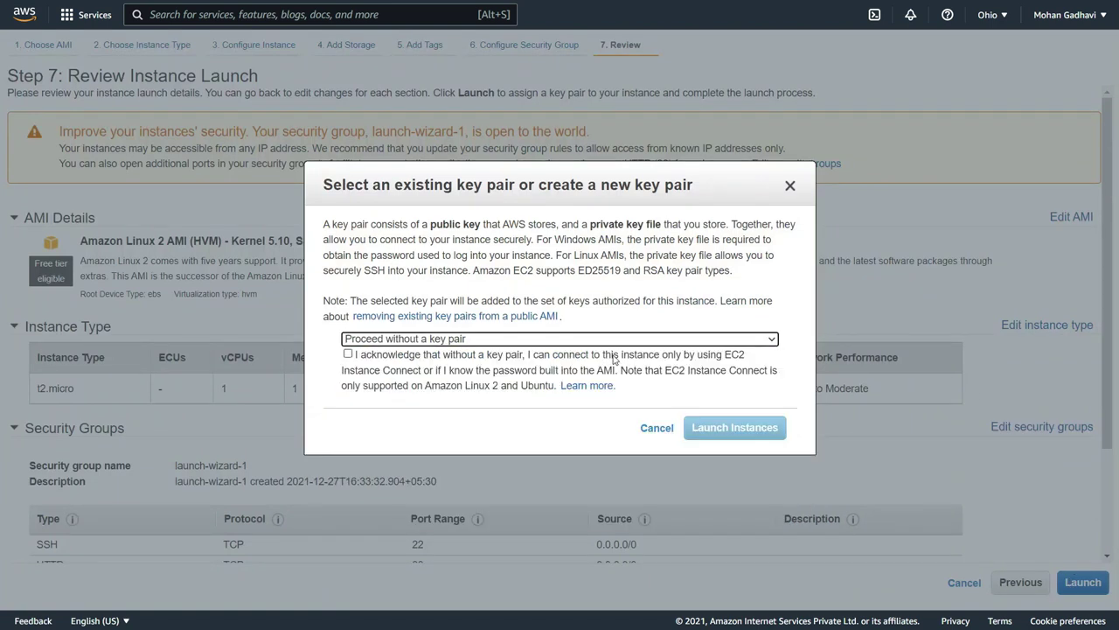
click(347, 353)
click(716, 436)
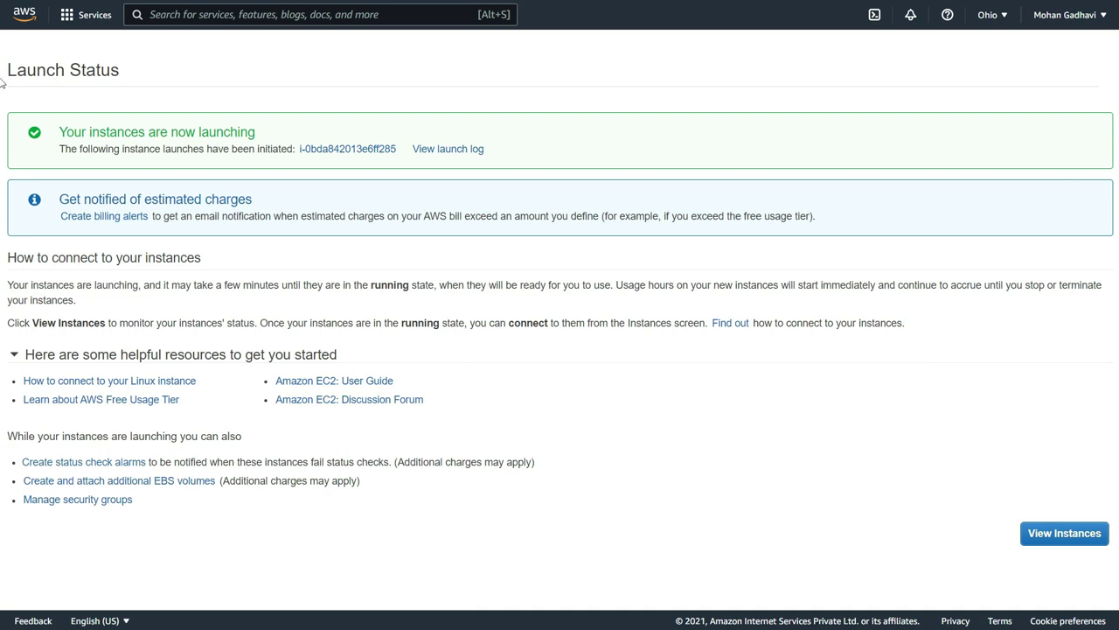
- Switch the region to US West (N. California) and take a t2.micro Amazon Linux 2 Kernel 5.10 launch to the instance details
click(991, 15)
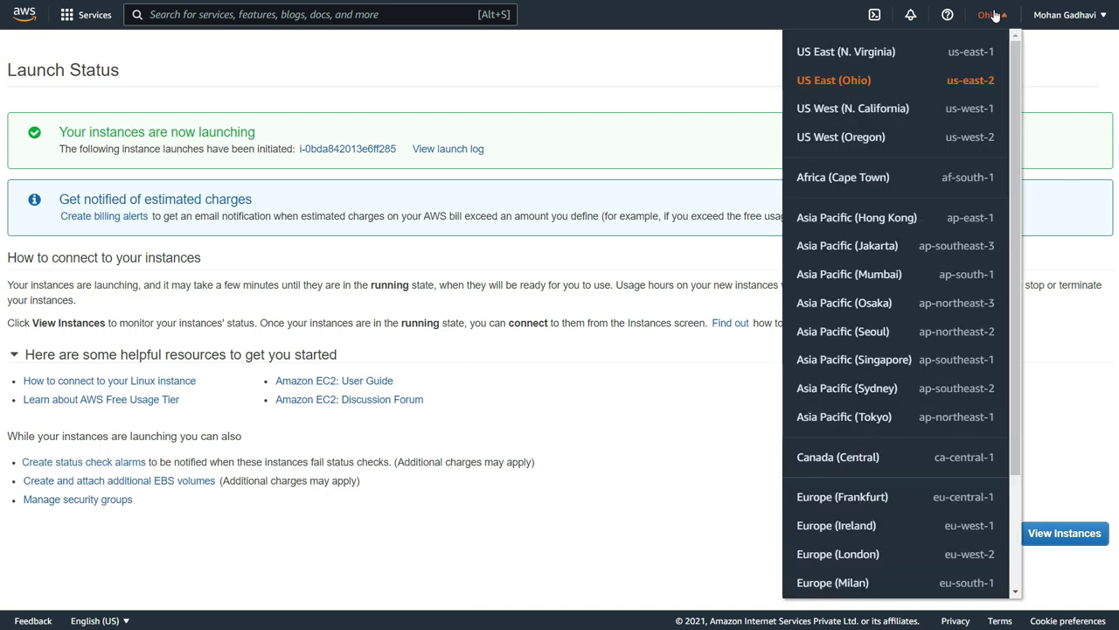
click(934, 107)
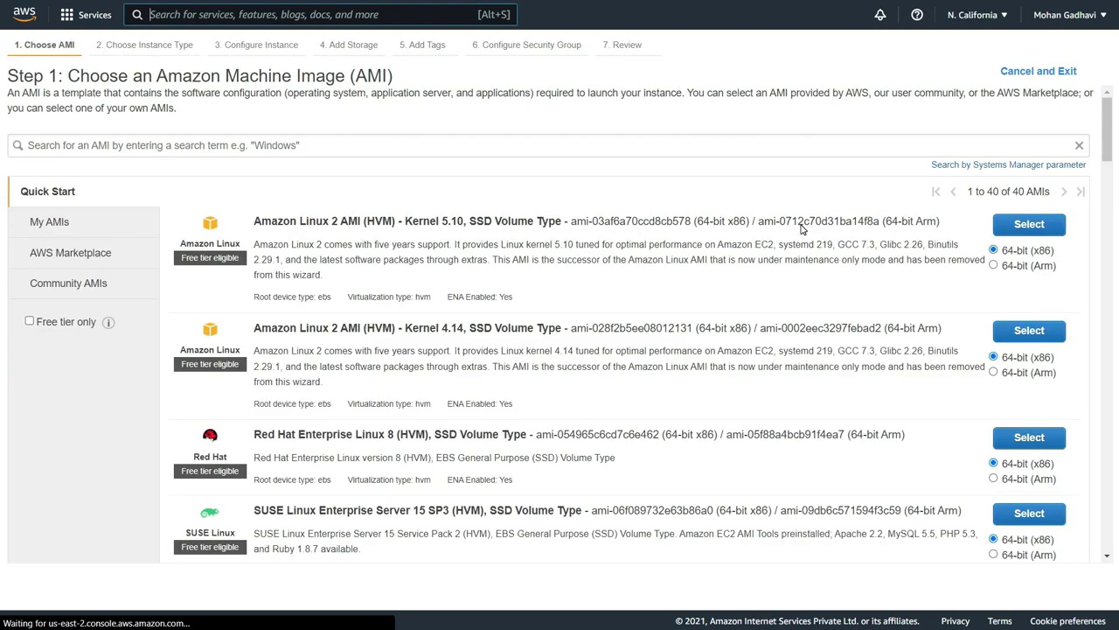
click(1055, 223)
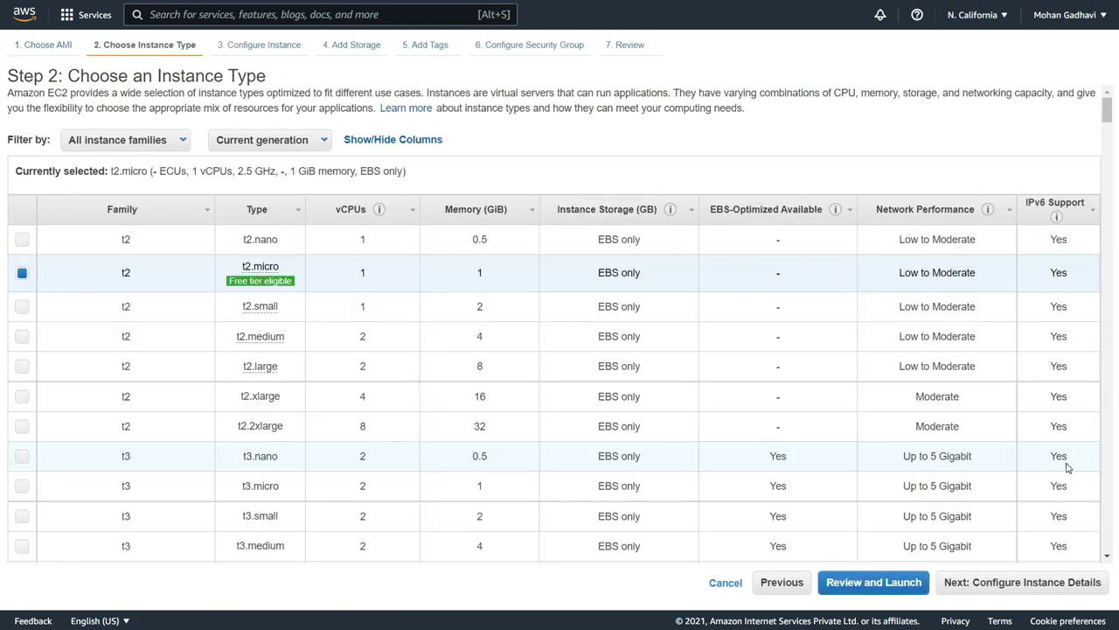
click(1025, 590)
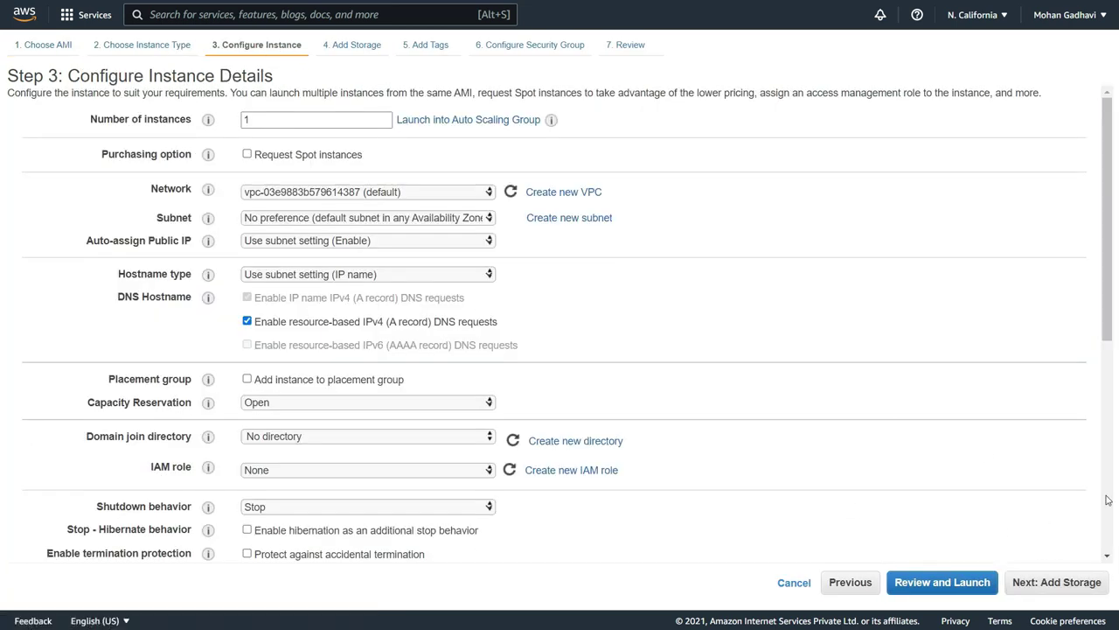
- Paste the copied user-data.sh script as text into the N. California instance's user data
scroll(713, 437, down, 5)
click(449, 492)
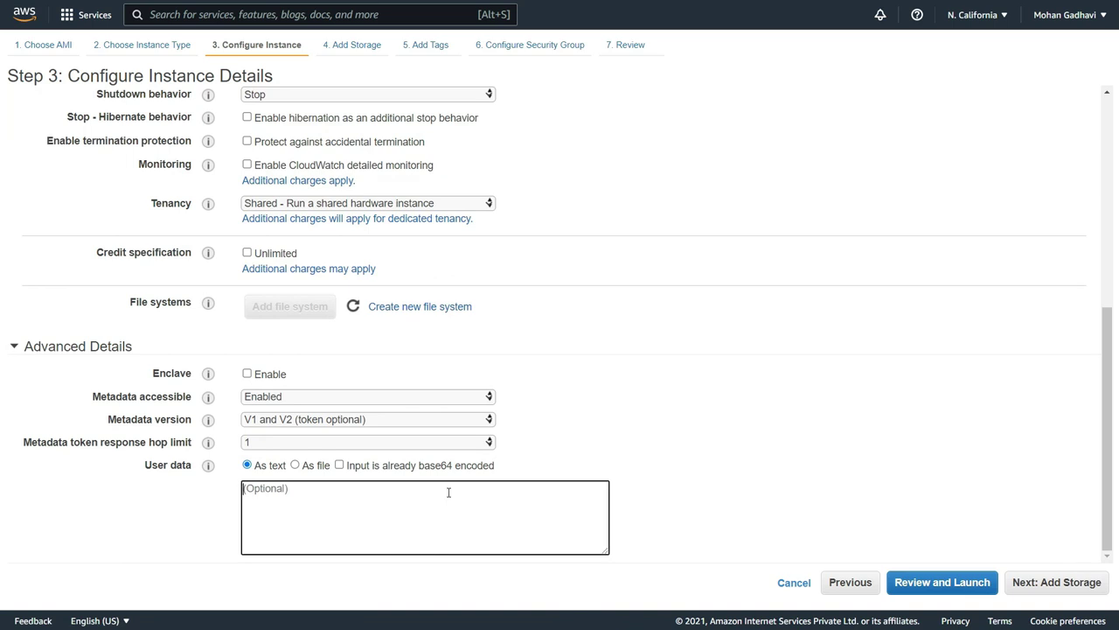
text(systemctl start httpd systemctl enable httpd EC2_AVAIL_ZONE=$(curl -s http://169.254.169.254/latest/meta-data/placement/availability-zone) echo "<h1>Hello World from $(hostname -f) in AZ $EC2_AVAIL_ZONE </h1>" > /var/www/html/index.html)
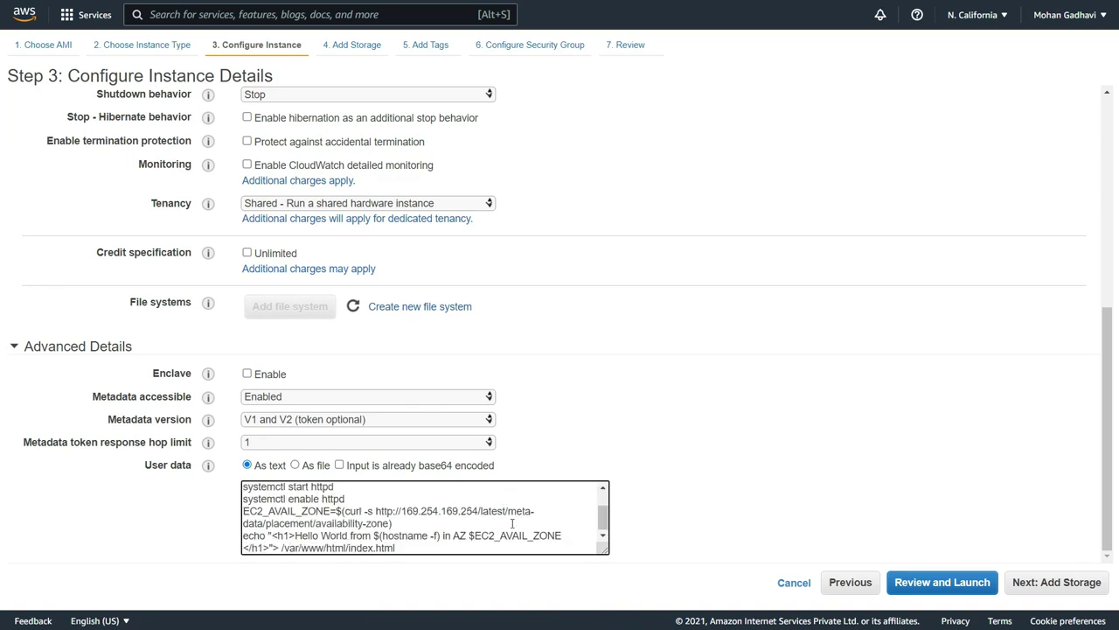
- Keep the N. California instance's default storage and no tags, and add an HTTP rule to its new security group
click(1075, 586)
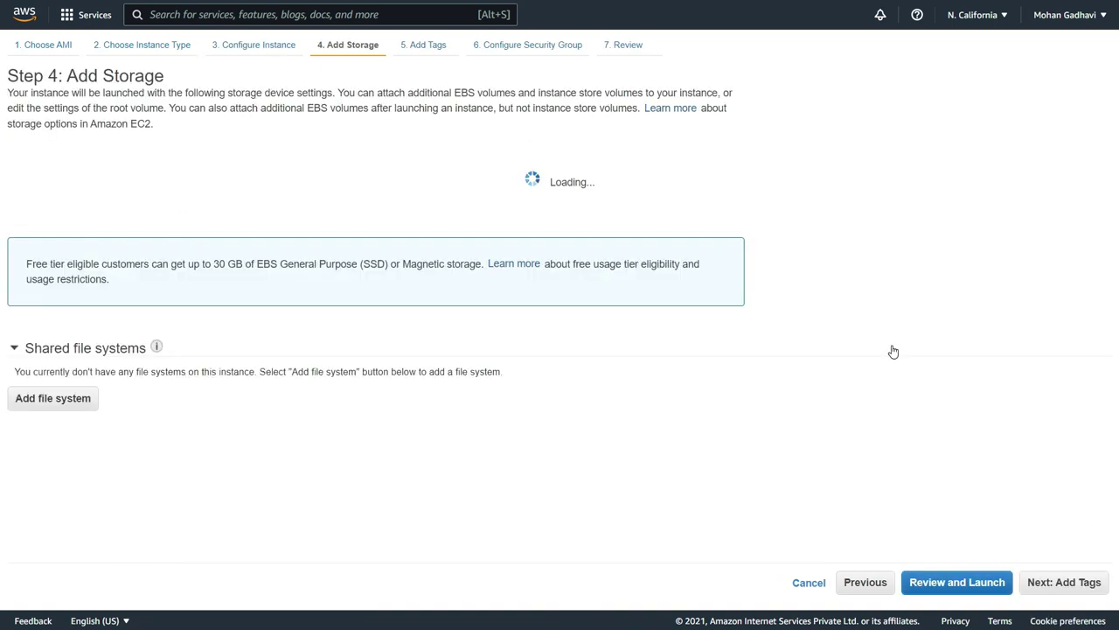
click(1084, 582)
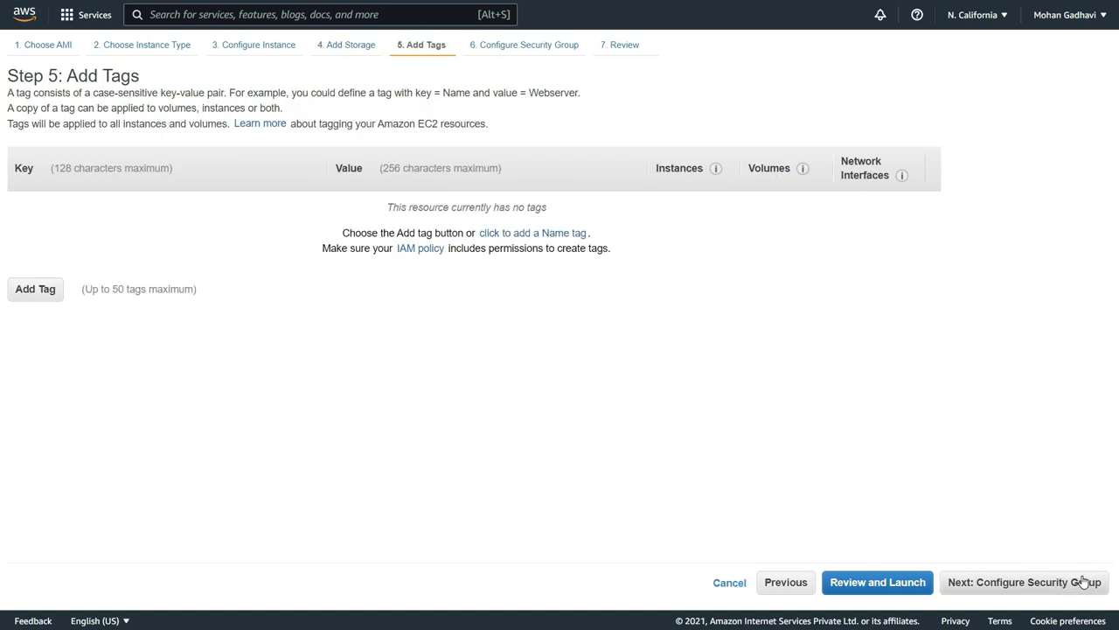
click(1084, 581)
click(40, 286)
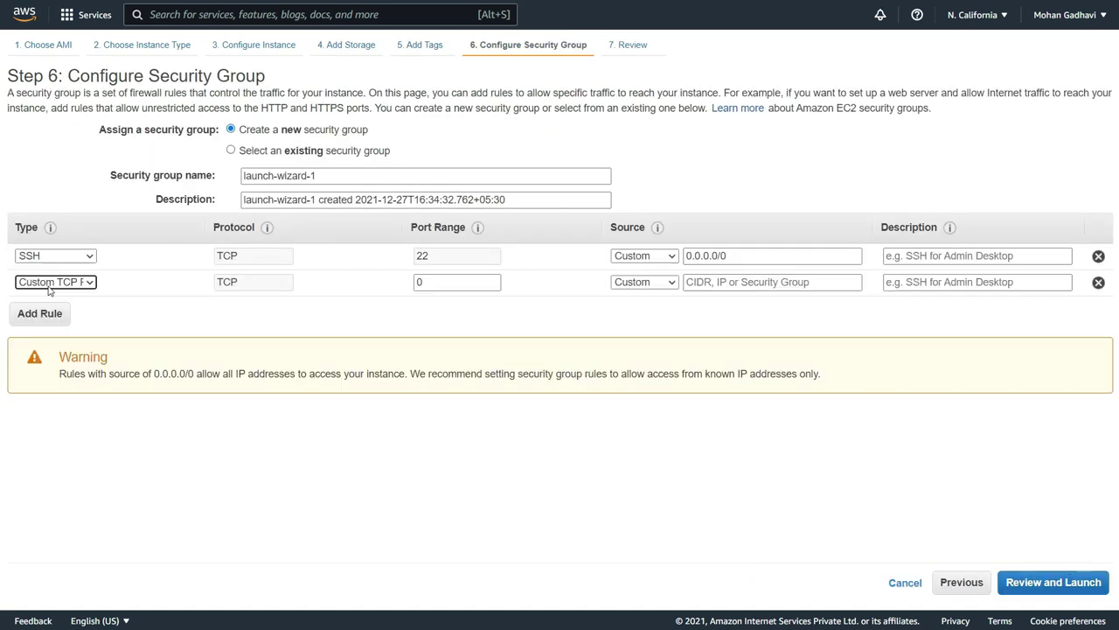
click(53, 282)
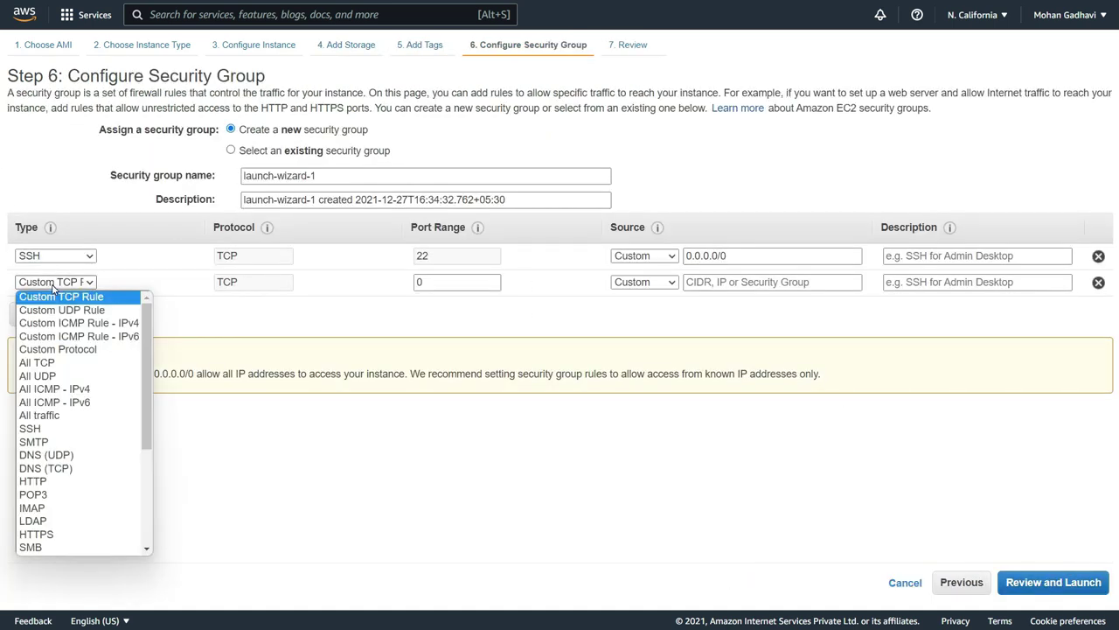
click(118, 481)
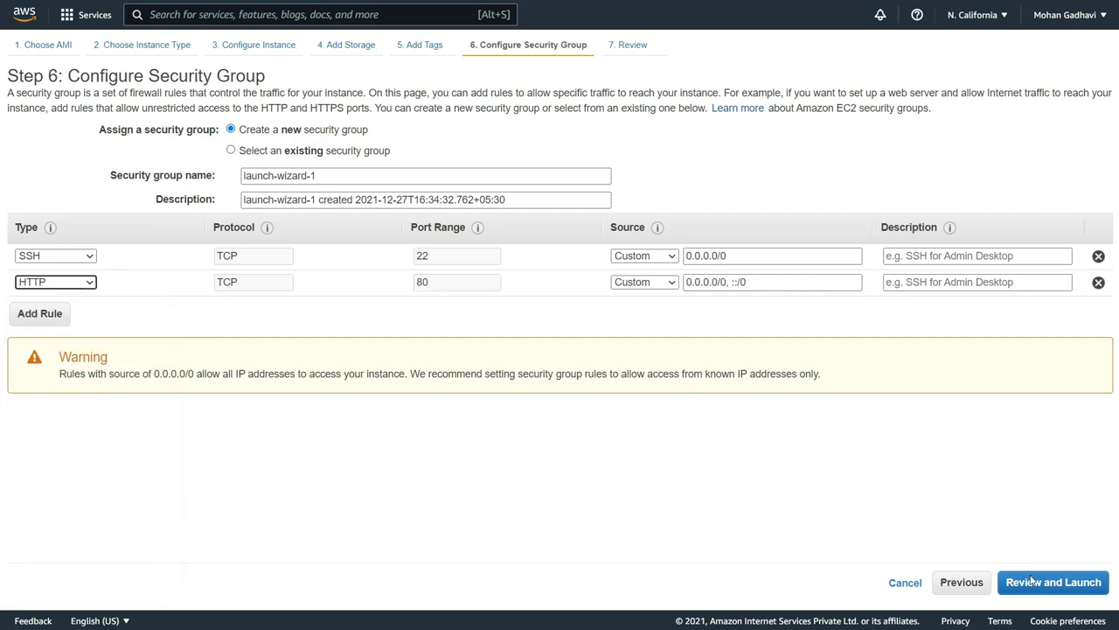
- Launch the N. California instance without a key pair, acknowledging the connection limitation
click(1056, 584)
click(1083, 582)
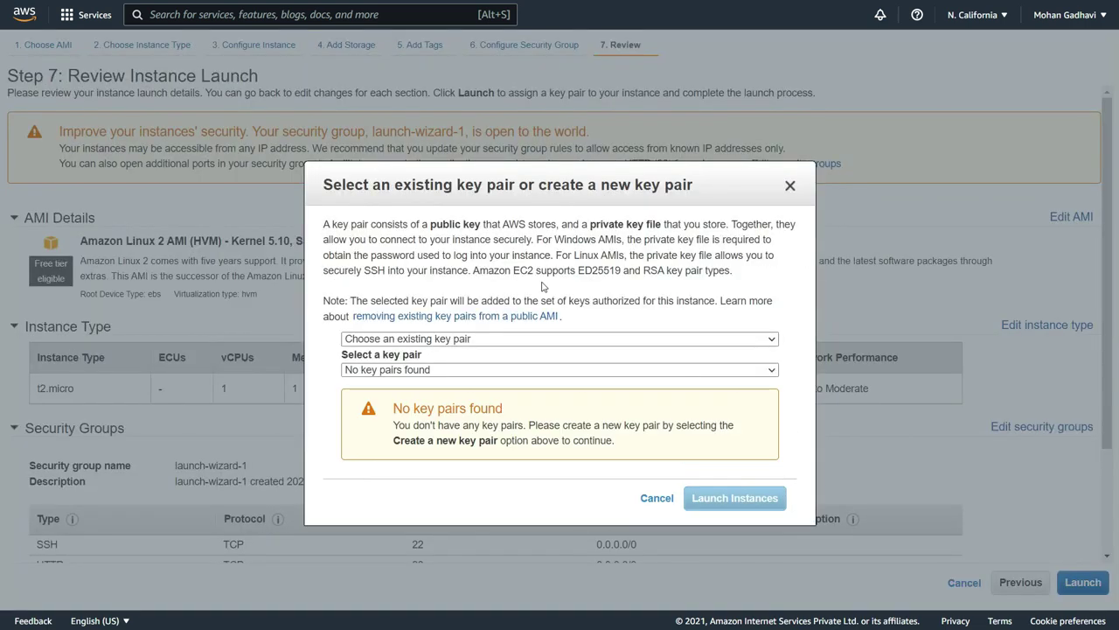
click(525, 340)
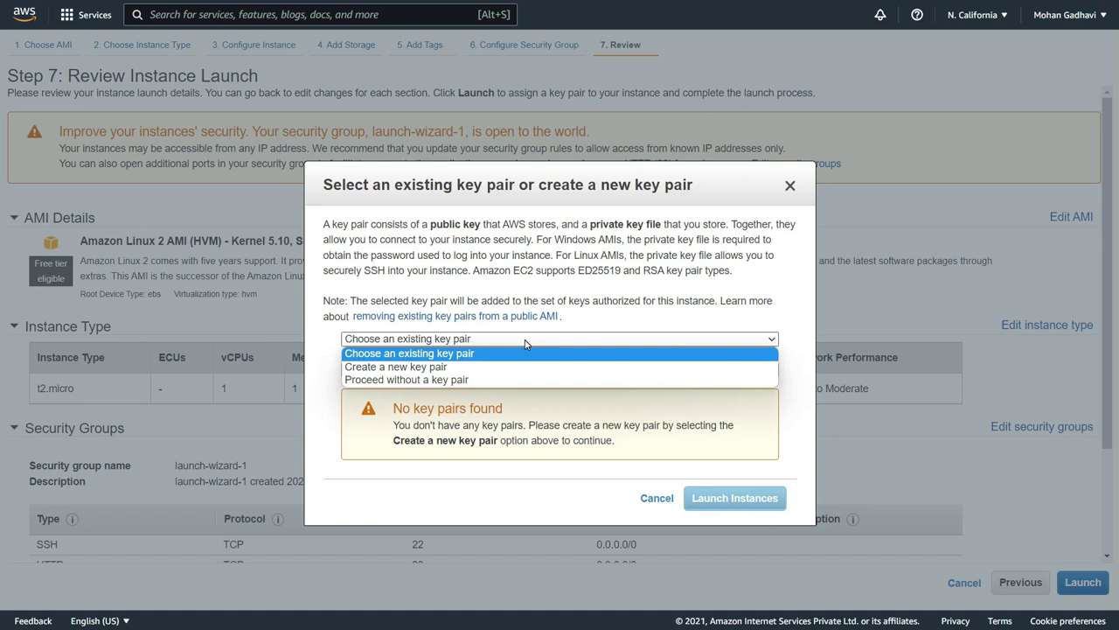
click(420, 379)
click(348, 355)
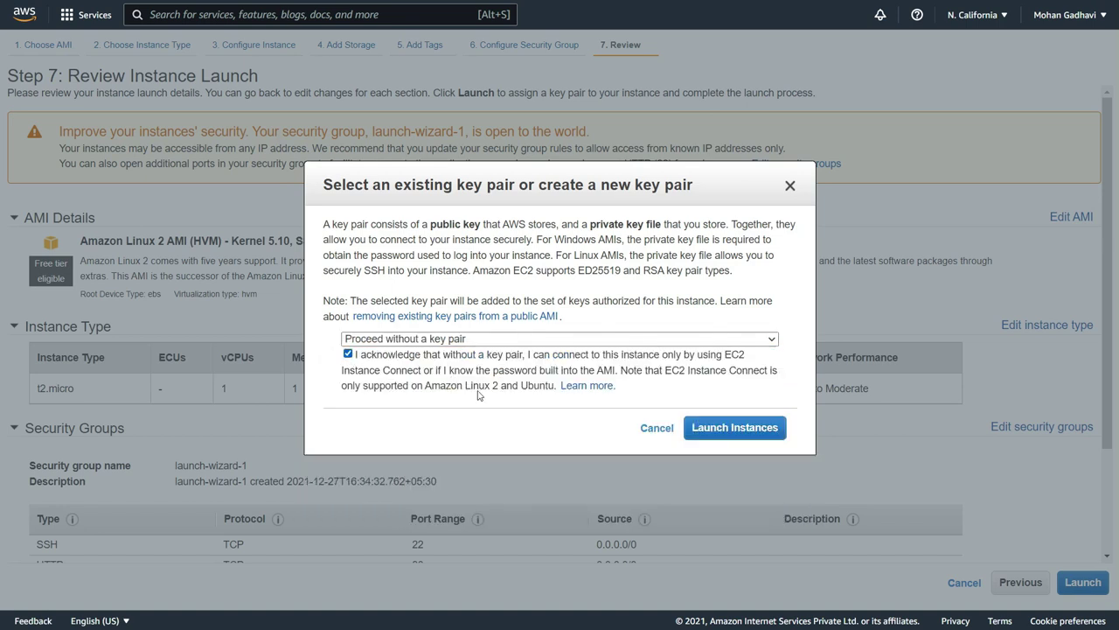
click(710, 428)
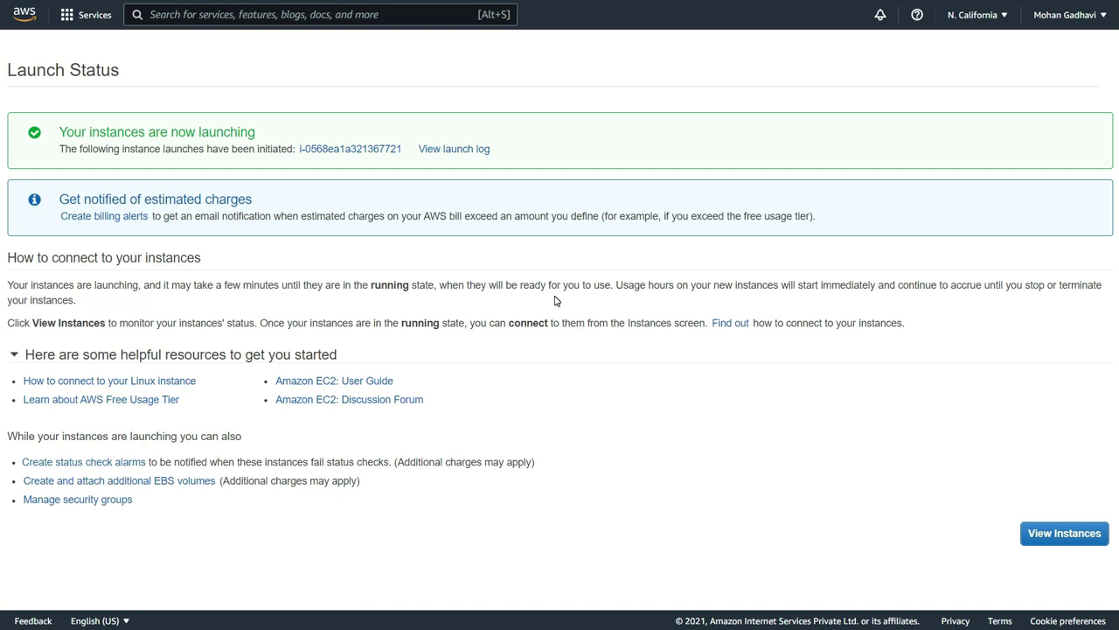
- Open the newly launched N. California instance's summary and copy its public IPv4 address
click(313, 150)
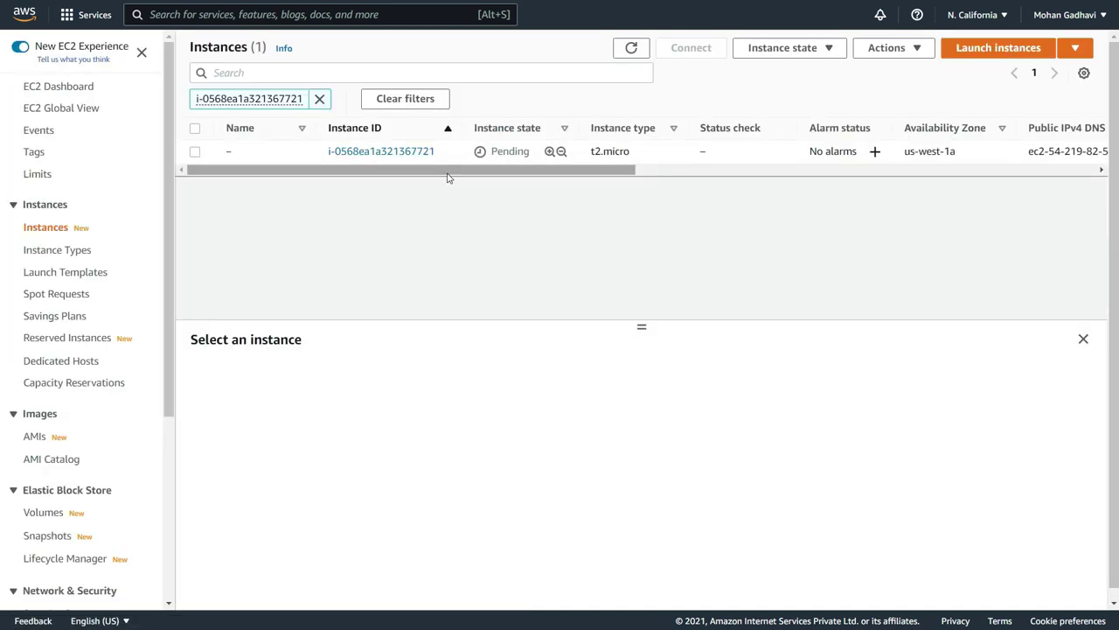
click(390, 151)
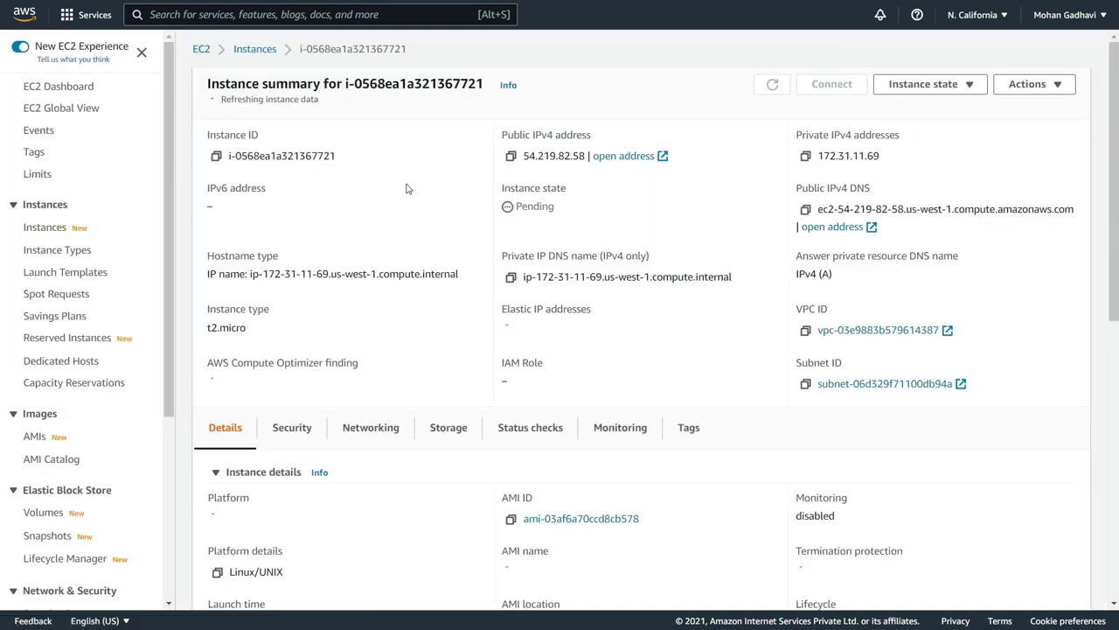
drag(524, 151, 585, 153)
key(ctrl+c)
- Switch to Visual Studio Code and record 54.219.82.58 in the untitled file with the label "US west 1"
key(alt+Tab)
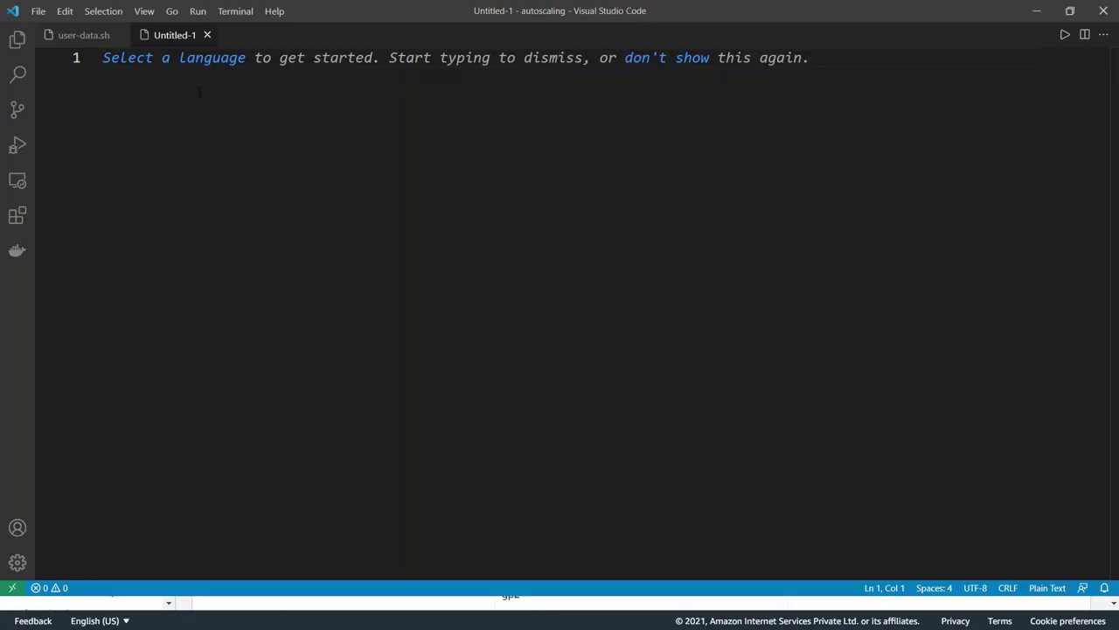
key(ctrl+v)
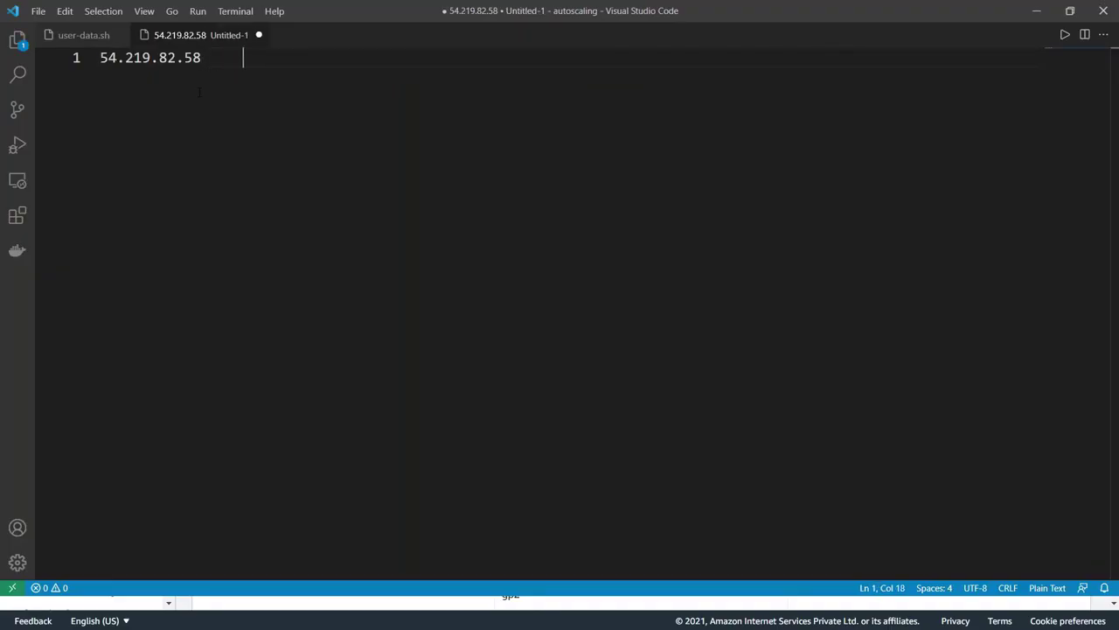
text(US wes)
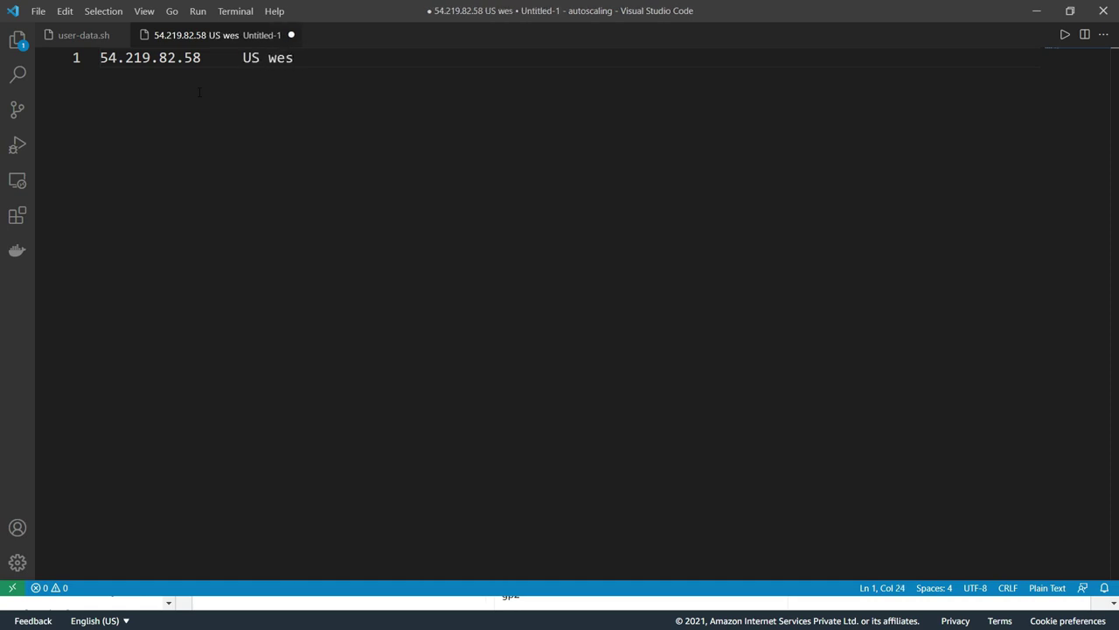
text(t 1)
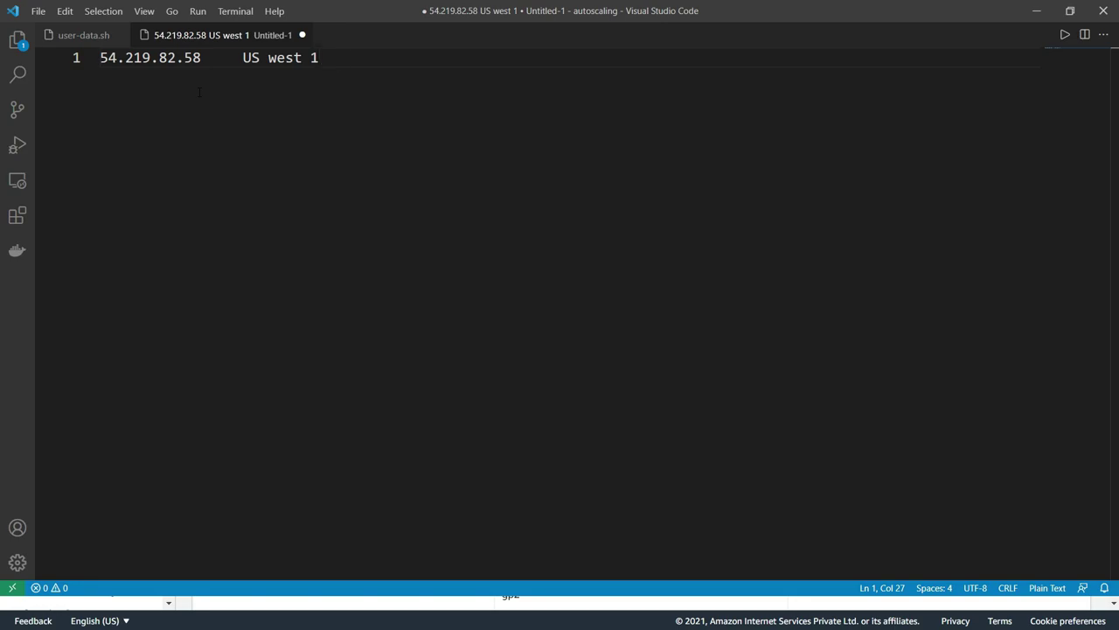
- Return to the AWS console, switch to the Ohio region, and copy the running instance's public IPv4 address
key(alt+Tab)
click(977, 14)
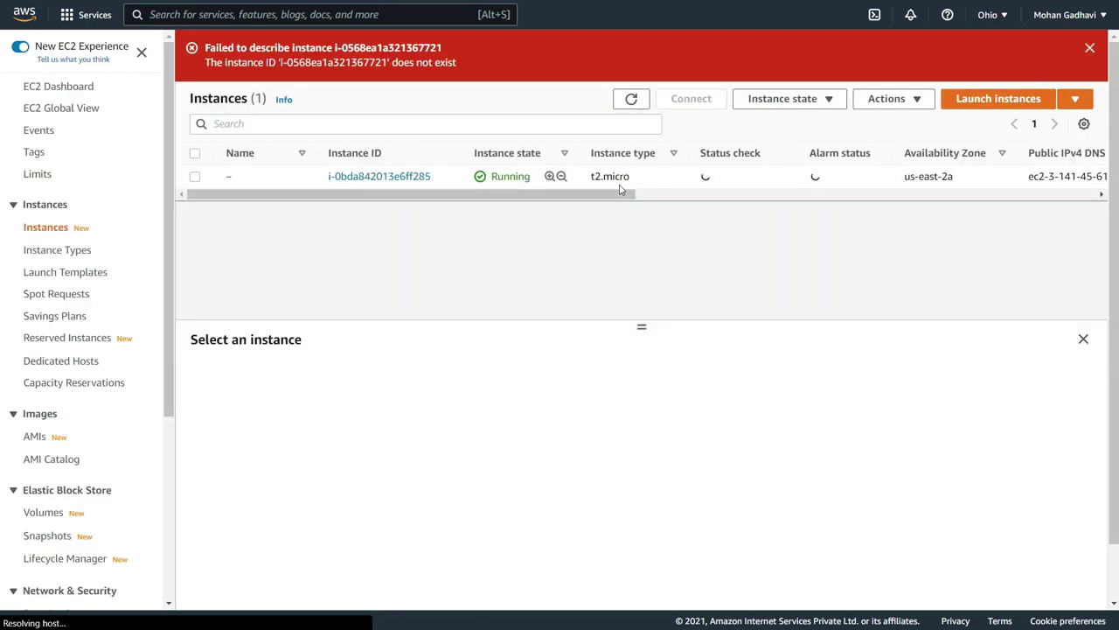
click(400, 179)
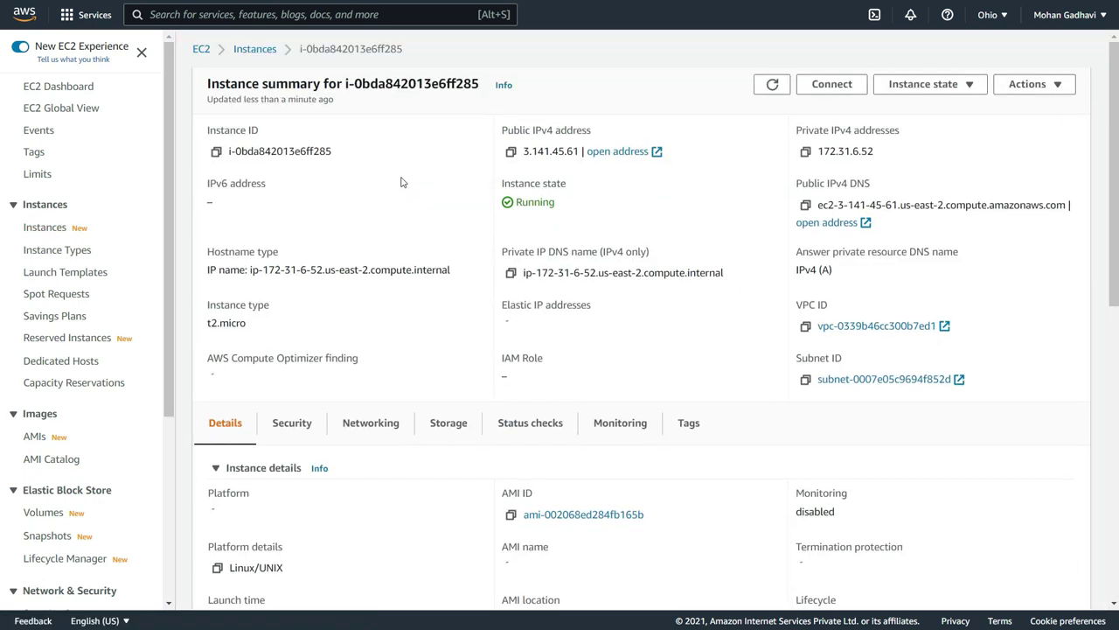
drag(524, 152, 584, 154)
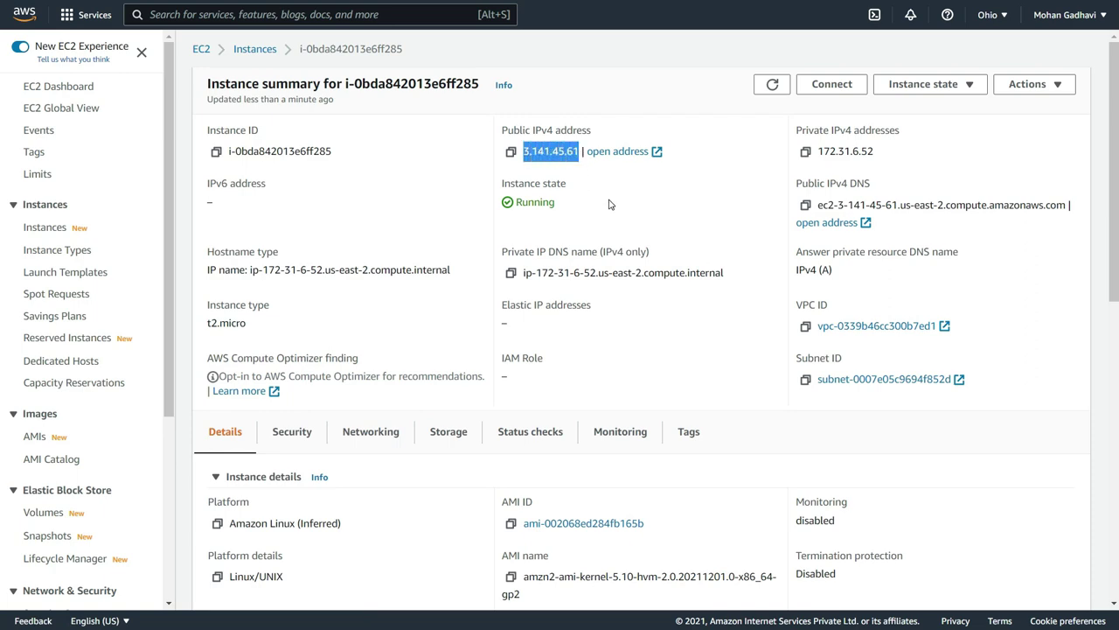
key(ctrl+c)
- In the untitled Visual Studio Code file, record 3.141.45.61 on the second line with the label "US east 2" and start a third line
key(alt+Tab)
key(ctrl+v)
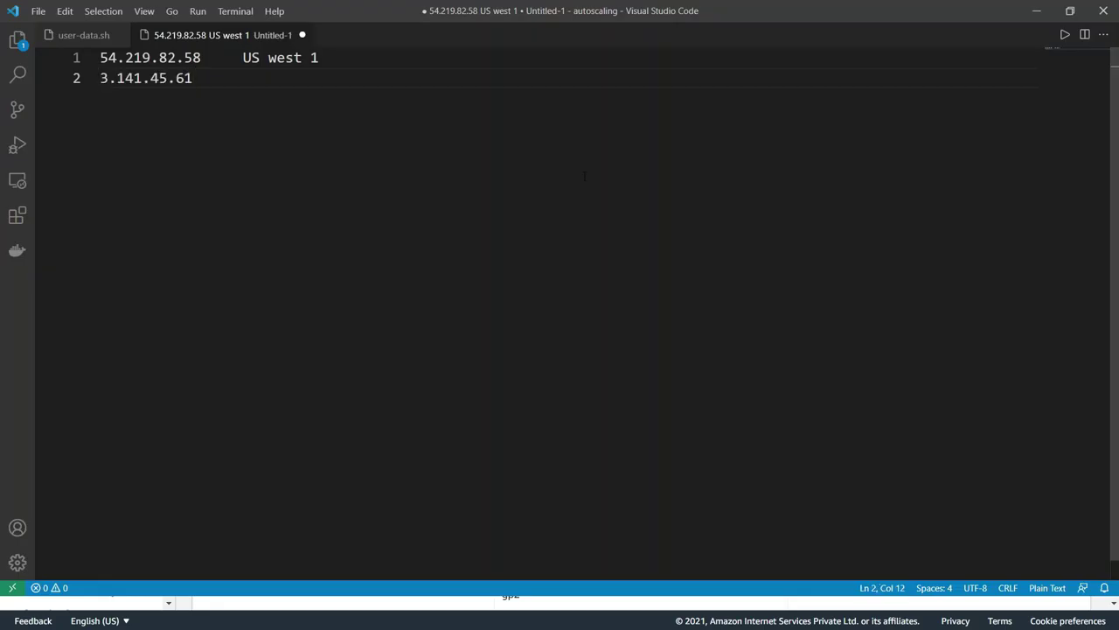
key(Tab)
text(US w)
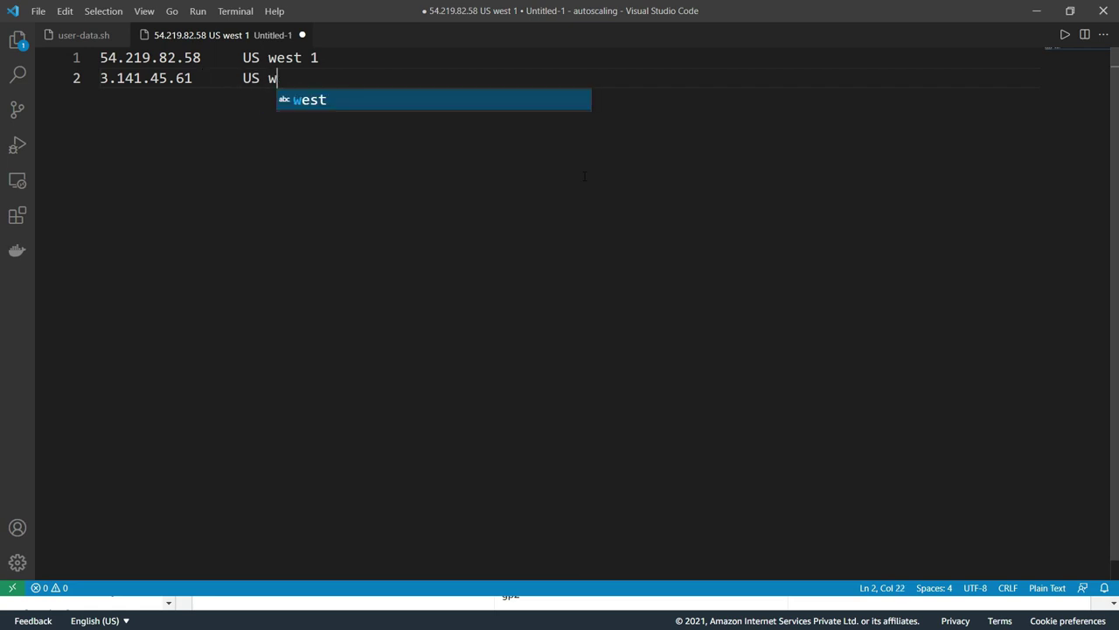
key(BackSpace)
text(east 2)
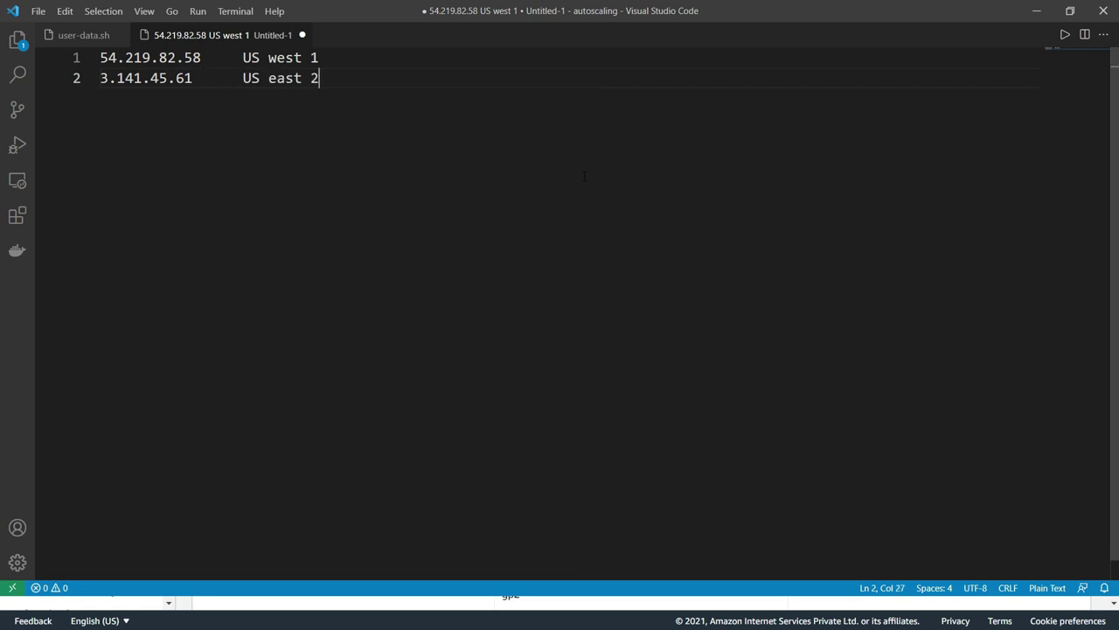
key(Return)
- Return to the AWS console, switch to US East (N. Virginia), and select the running instance's public IPv4 address for copying
key(alt+Tab)
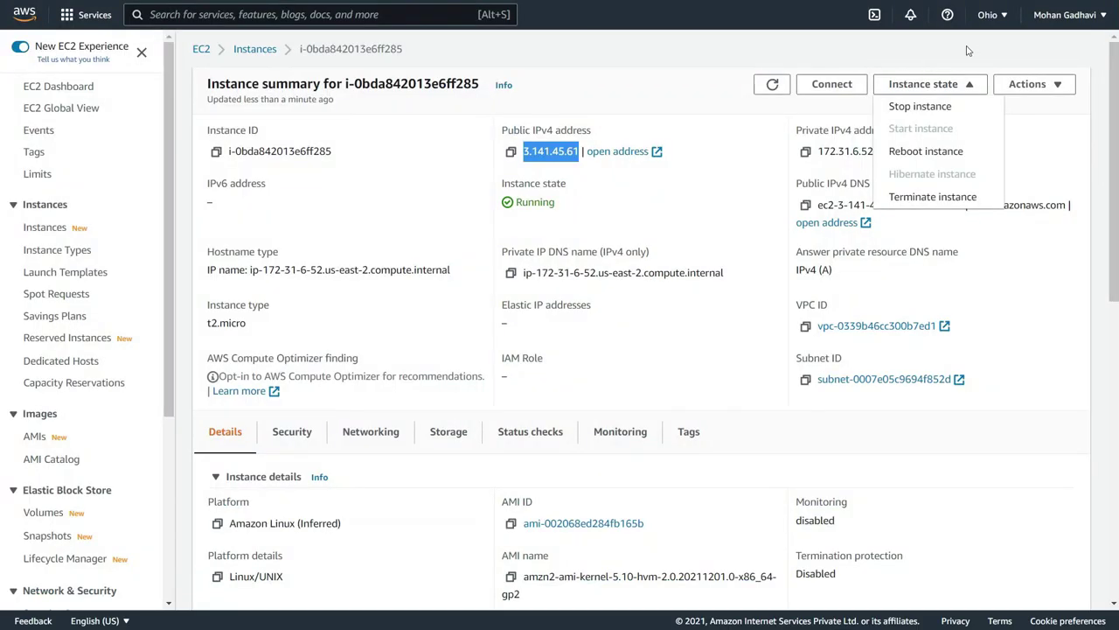
click(990, 15)
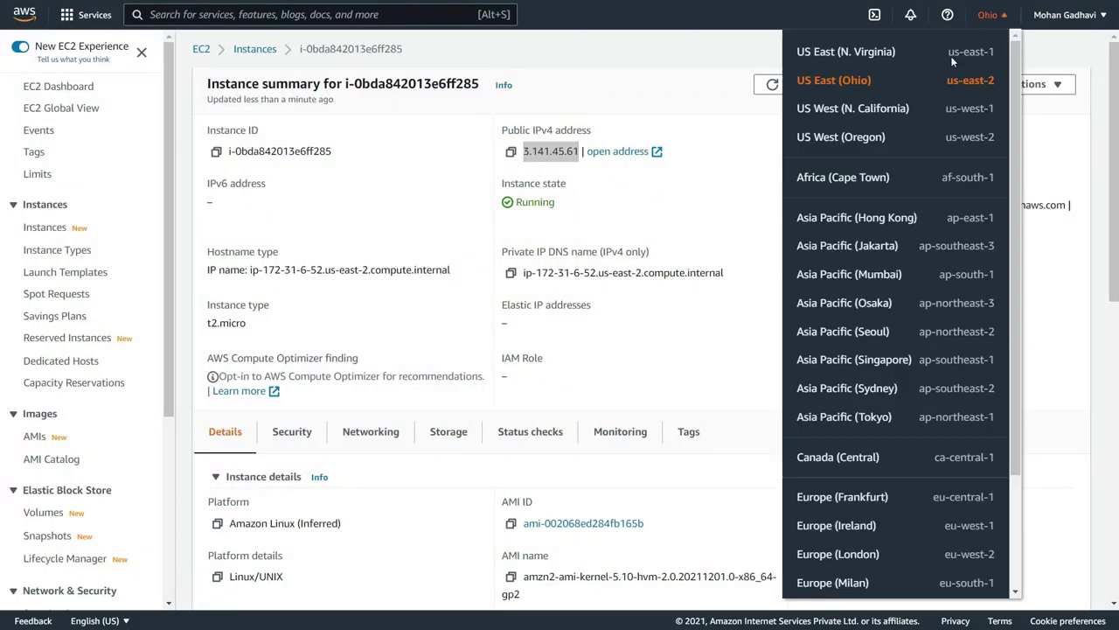
click(890, 54)
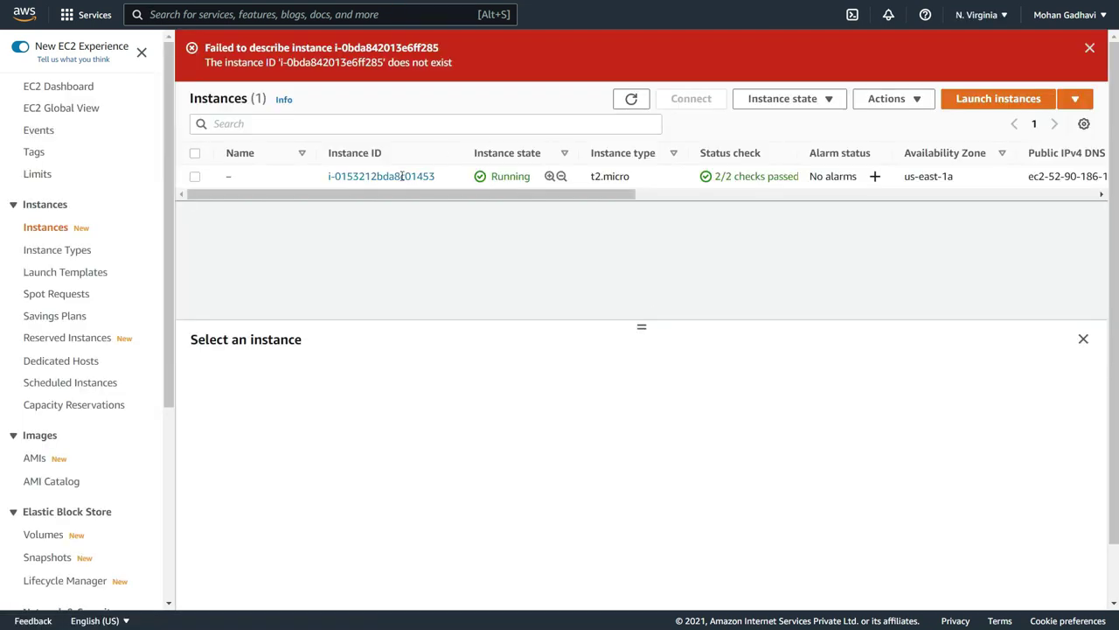
click(399, 178)
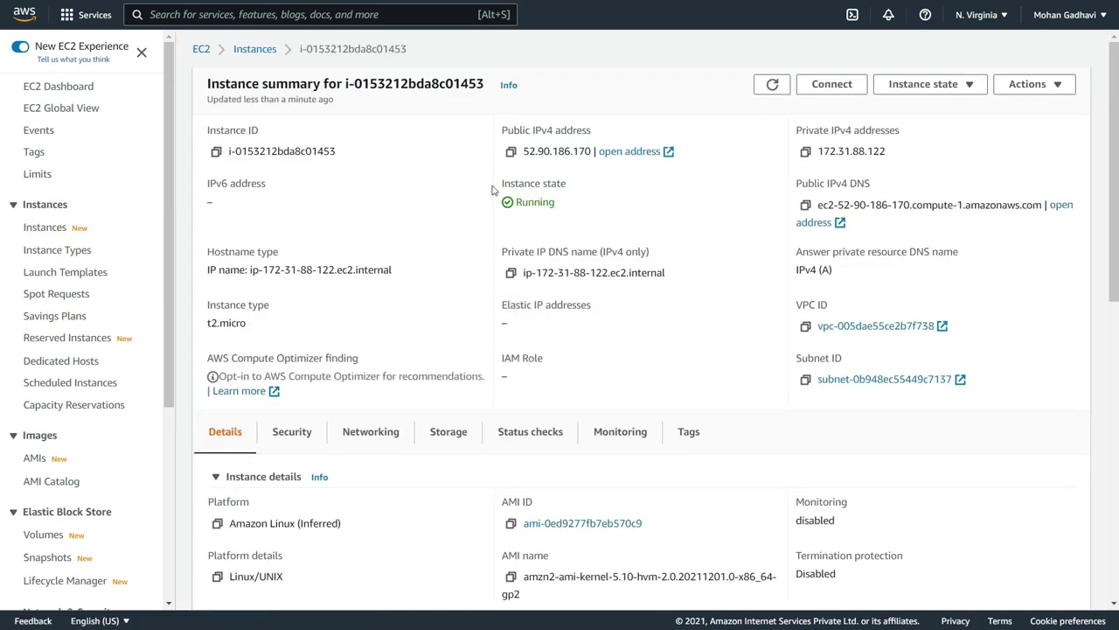
drag(525, 153, 591, 151)
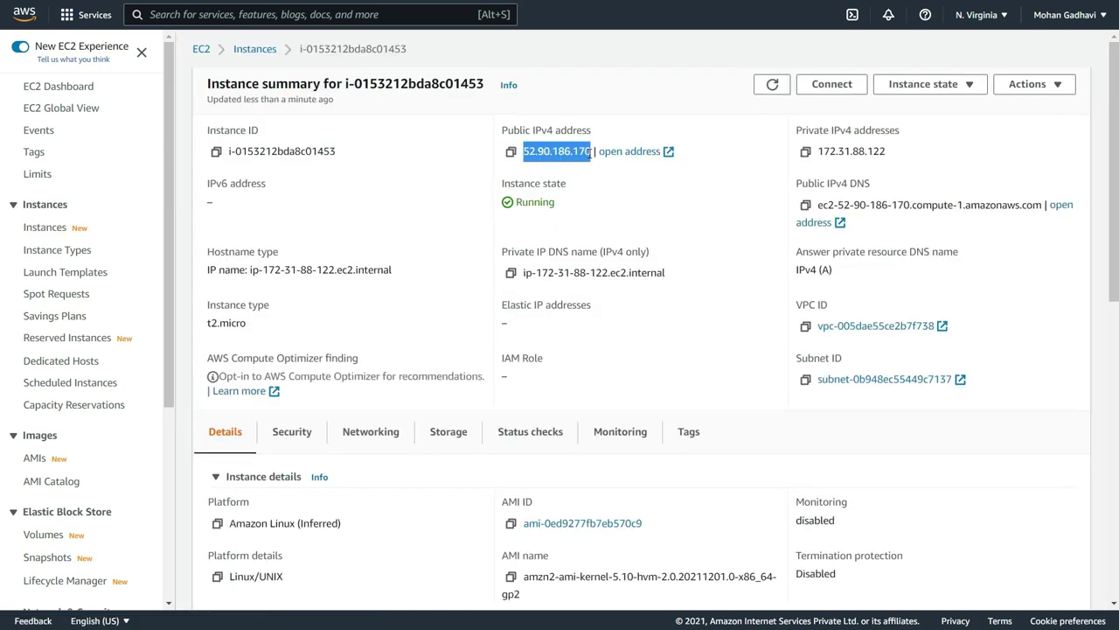
- In the untitled Visual Studio Code file, record 52.90.186.170 on the third line with the label "US east 1" and start a new line
key(alt+Tab)
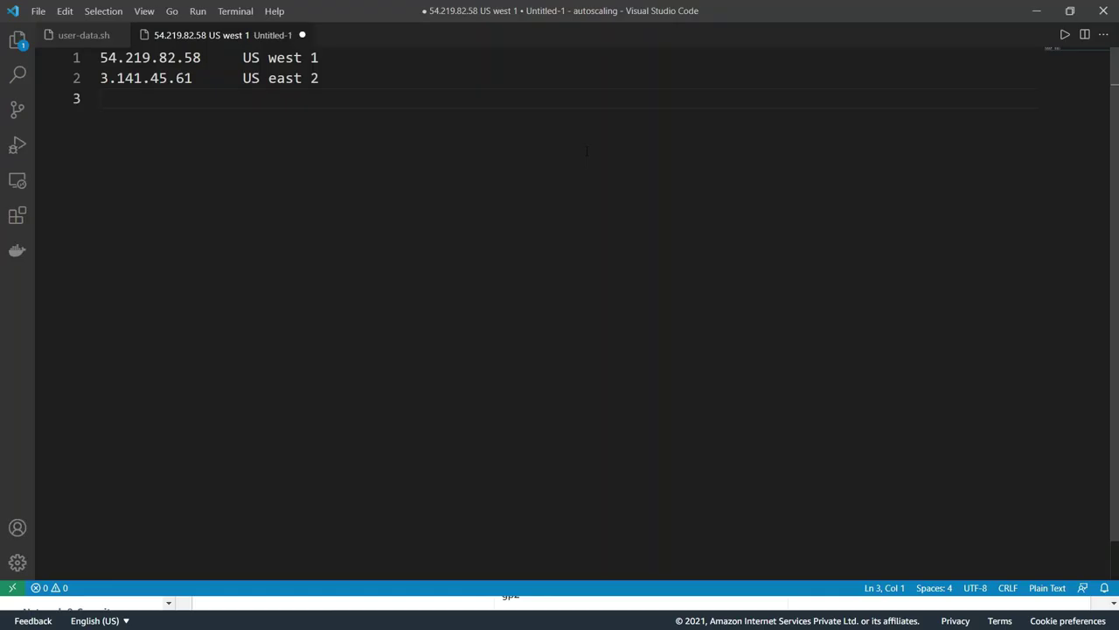
key(ctrl+v)
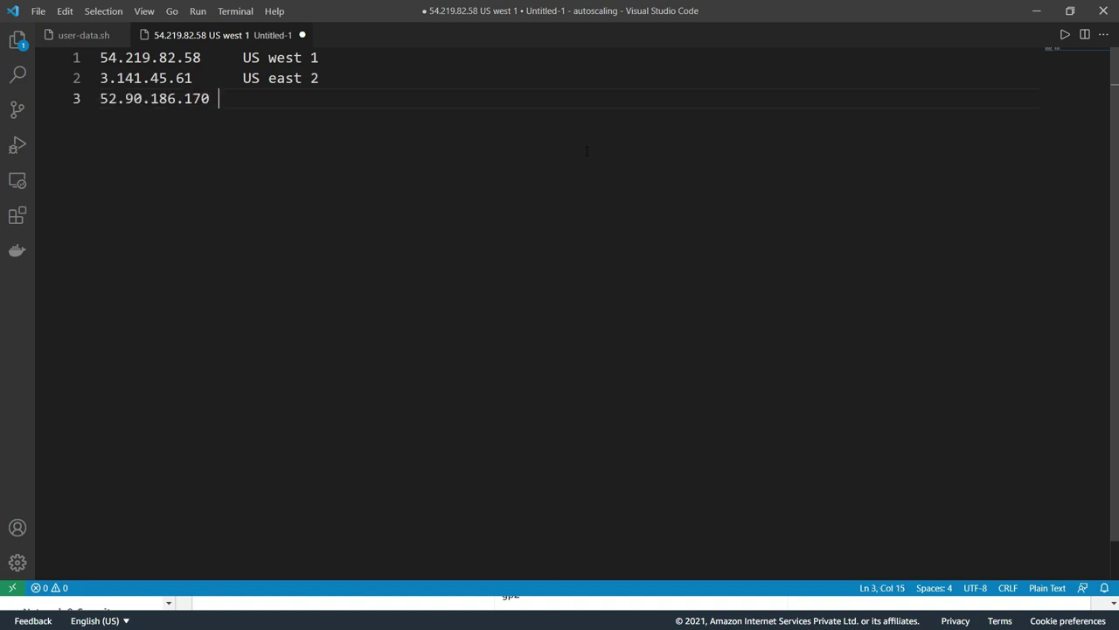
text(US east )
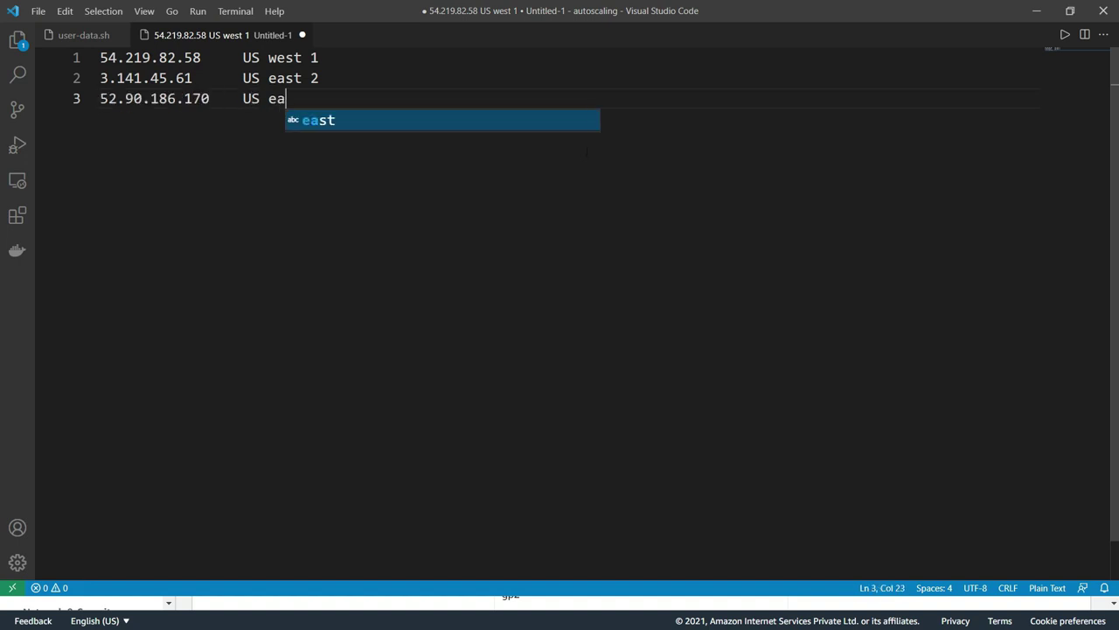
text(1)
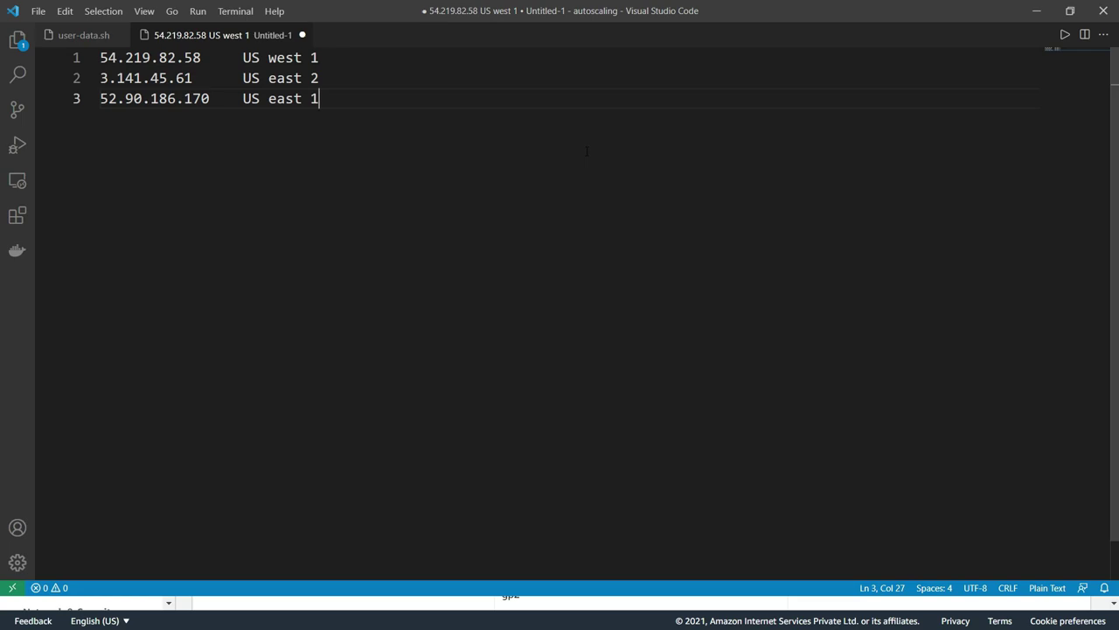
key(Return)
- Return to the AWS console and start creating an Application Load Balancer named demo-alb-route-53
key(alt+Tab)
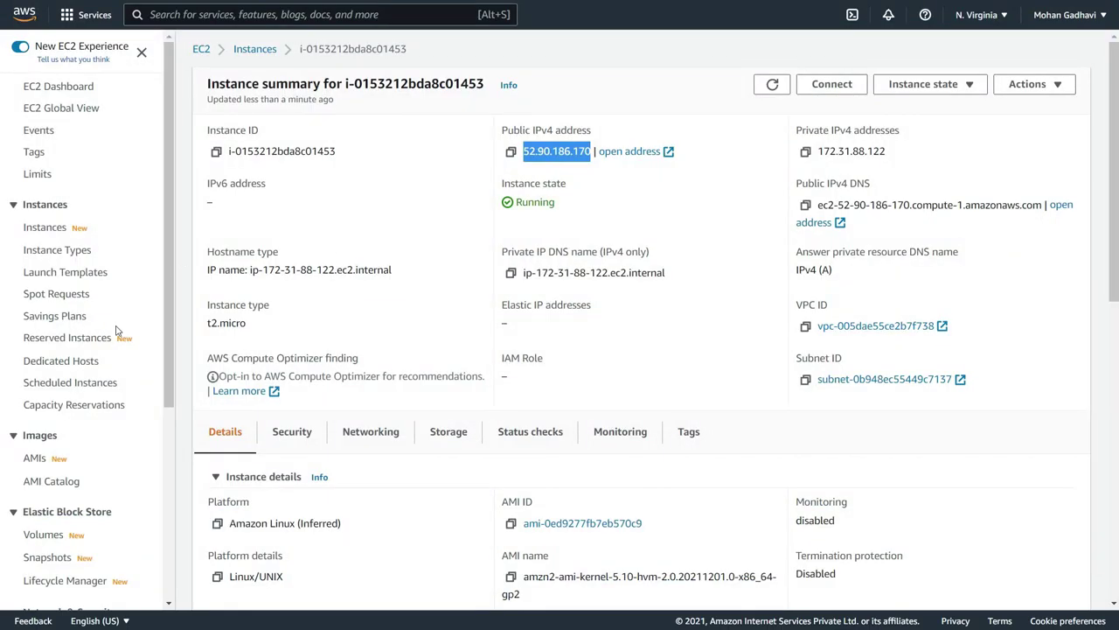
scroll(112, 339, down, 3)
click(82, 473)
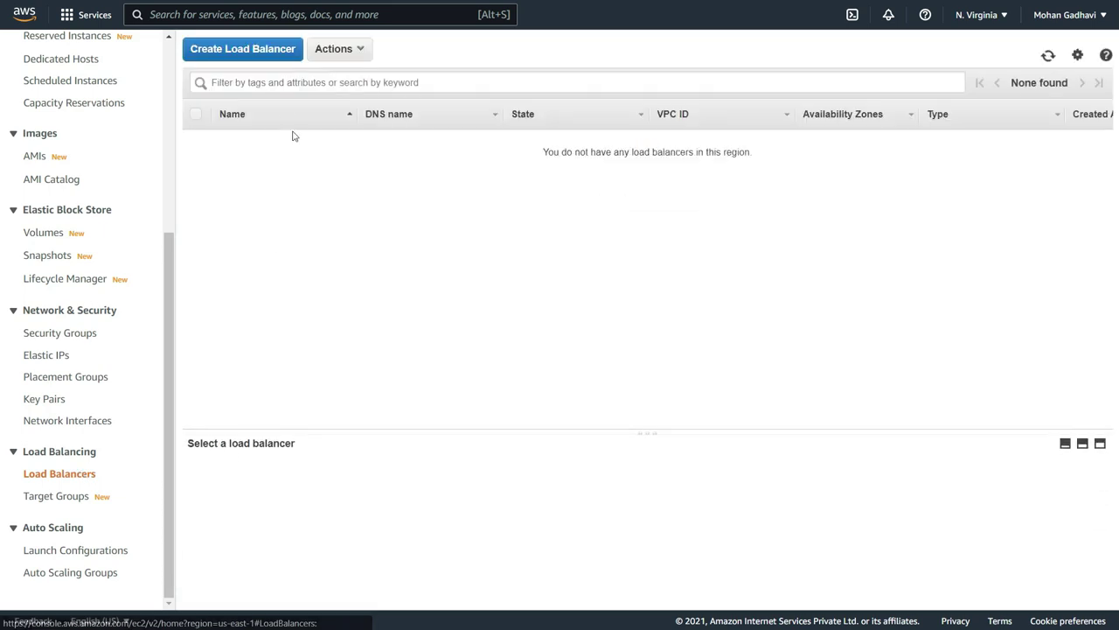
click(251, 49)
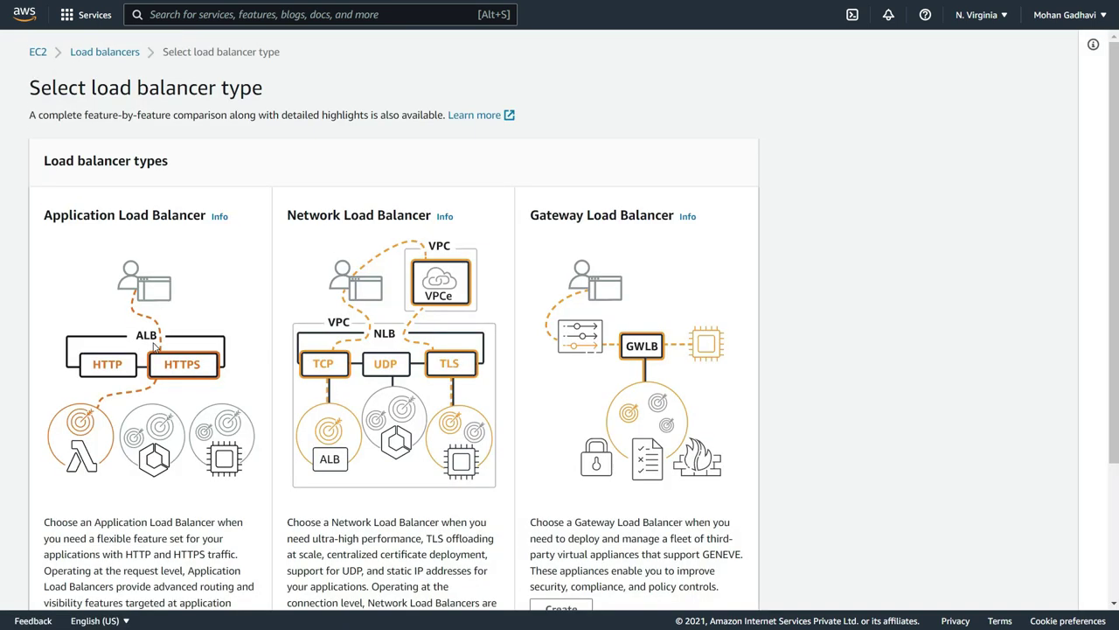
scroll(132, 387, down, 3)
click(73, 472)
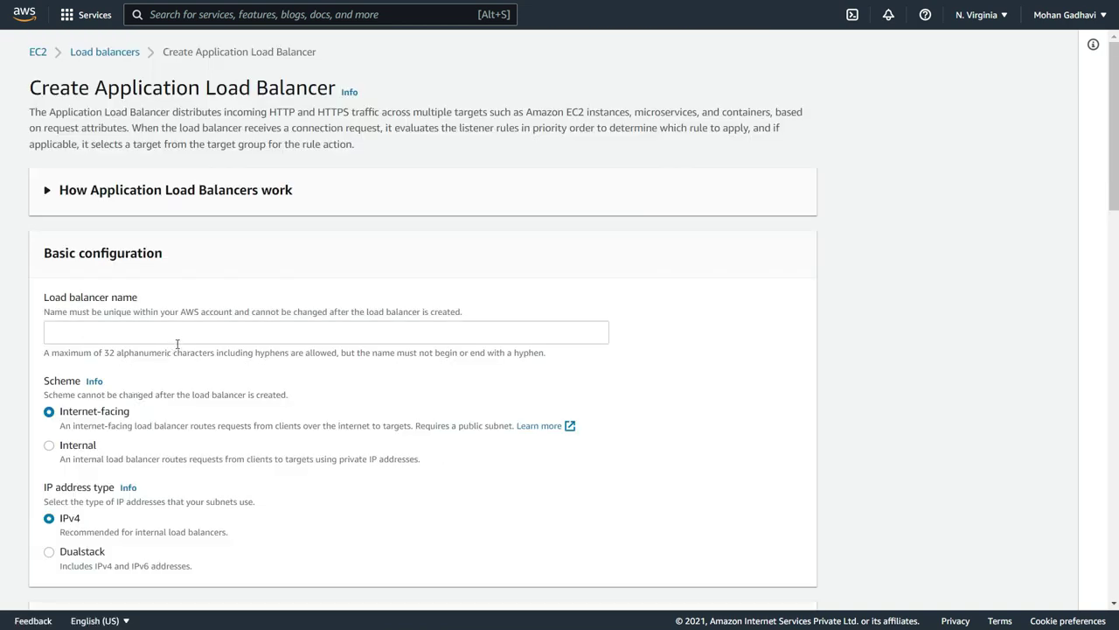
click(176, 334)
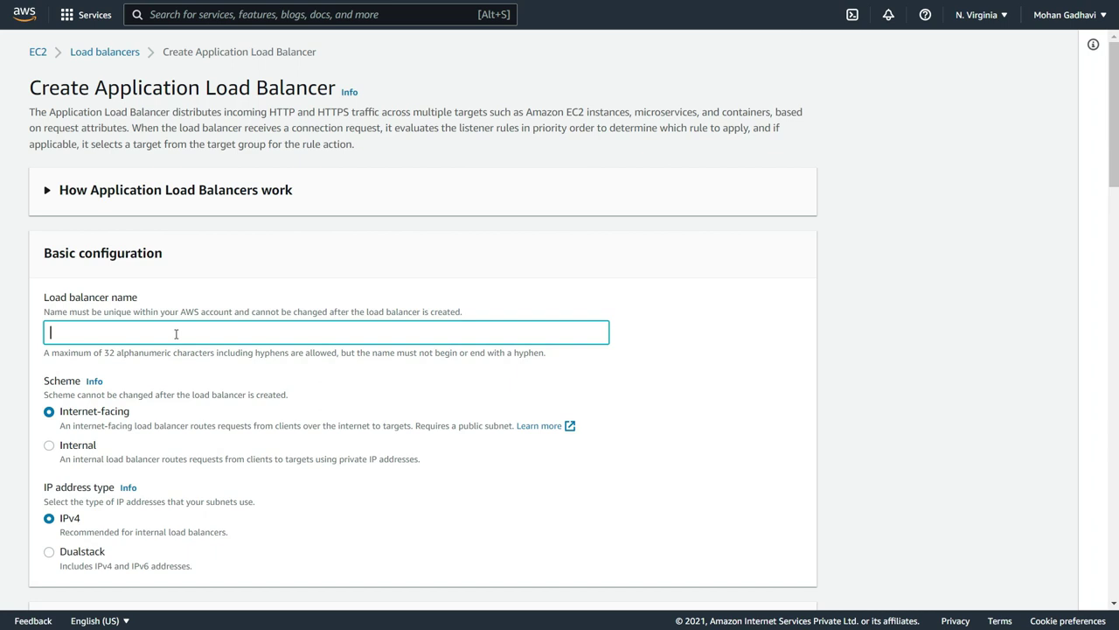
text(demo-alb-route-53)
- Keep the load balancer's listener on HTTP port 80 and start creating a new target group for its default action
scroll(184, 324, down, 5)
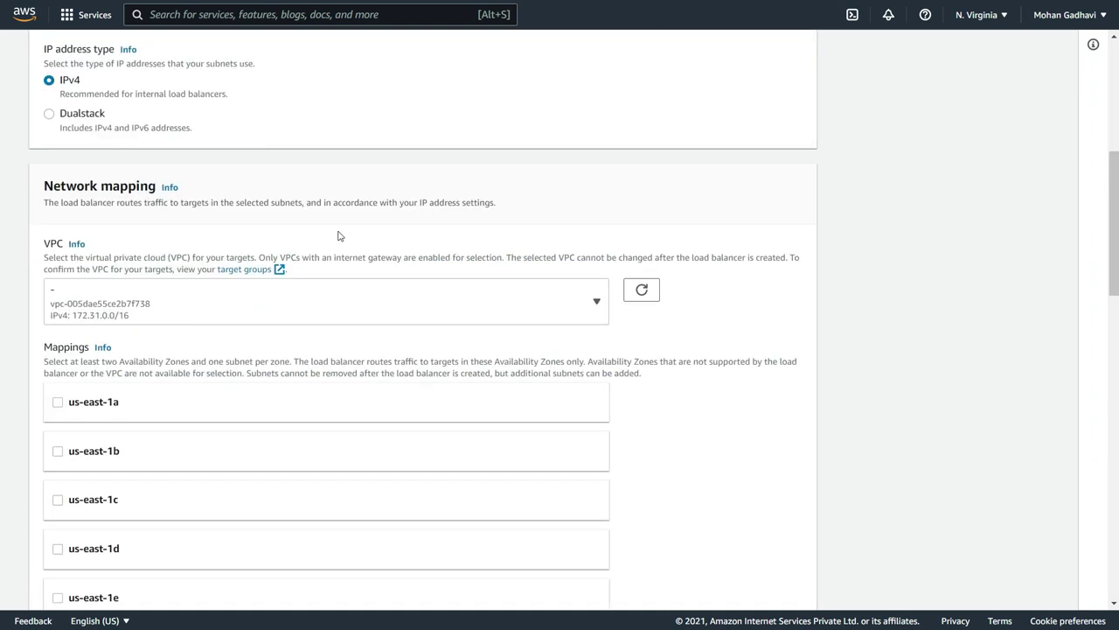
scroll(340, 236, down, 8)
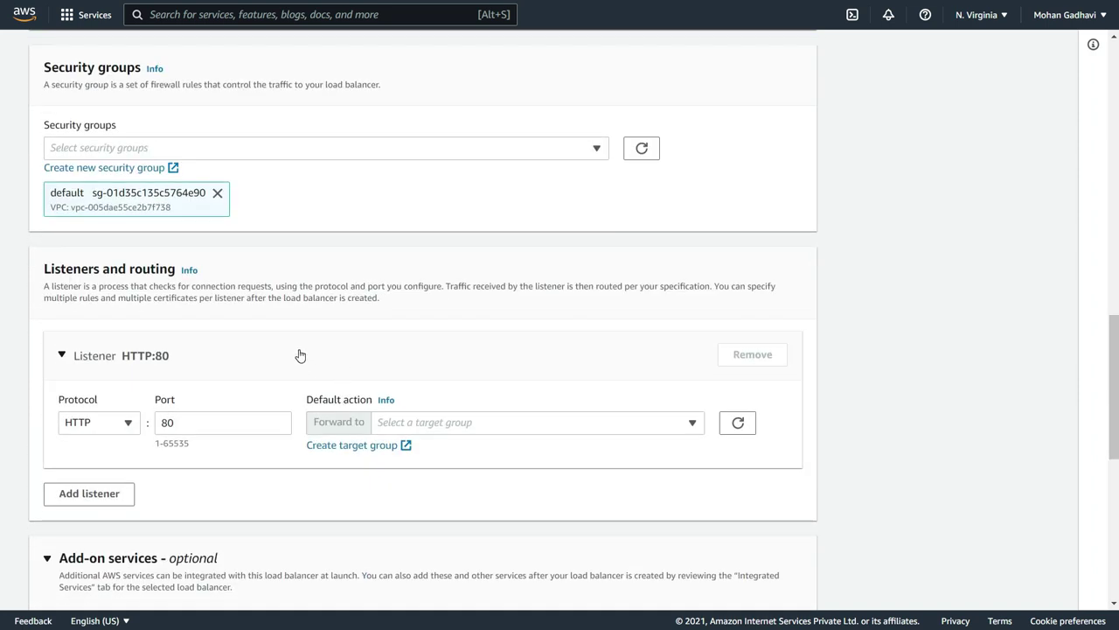
click(248, 421)
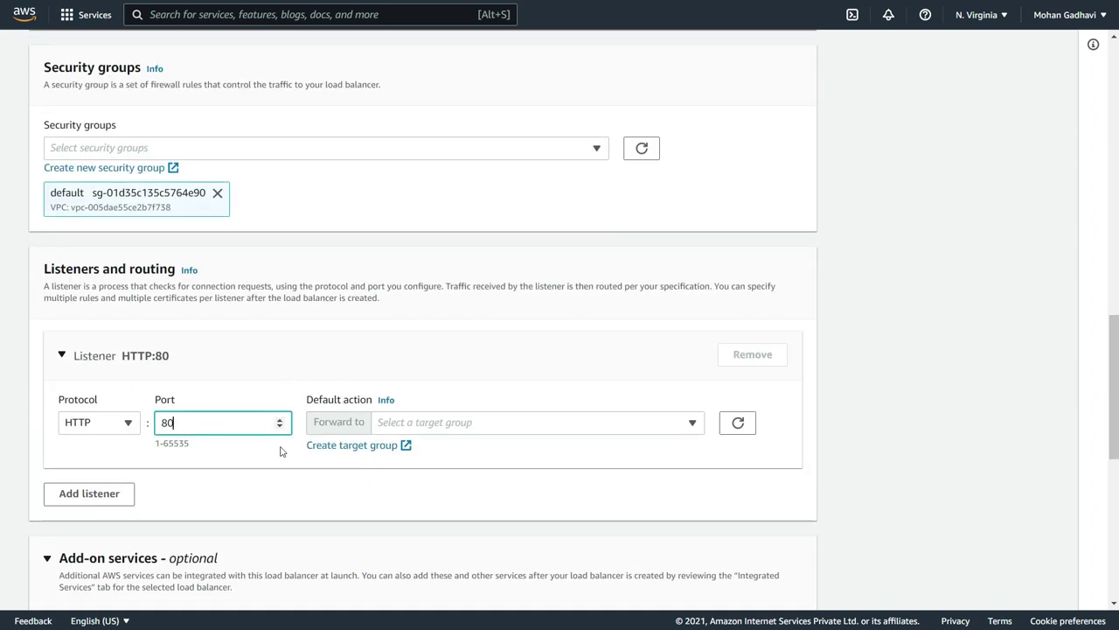
click(423, 426)
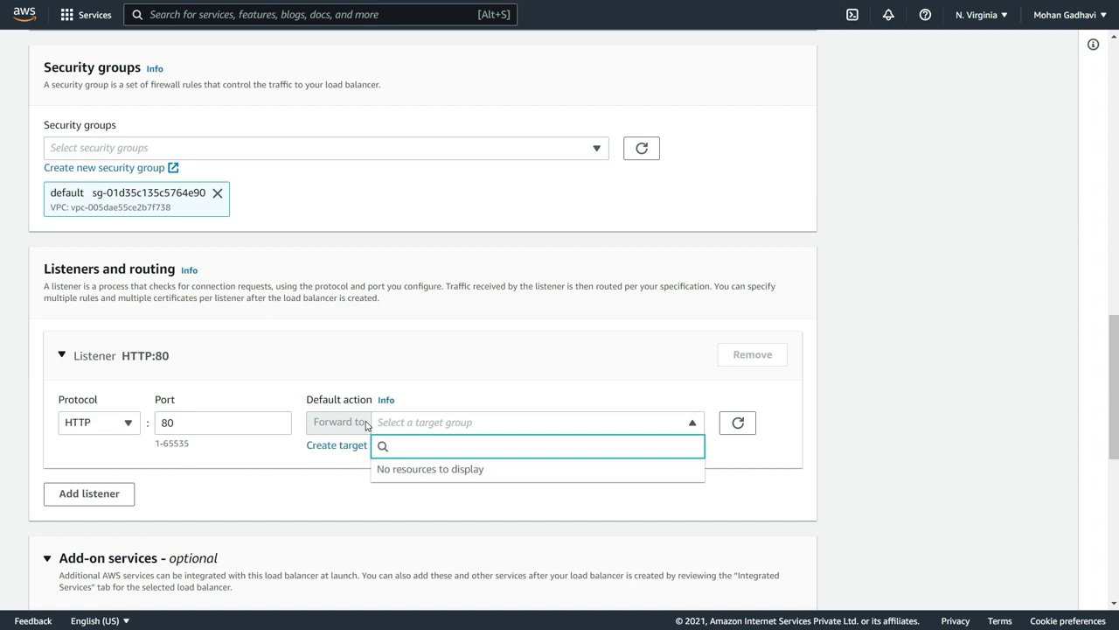
click(396, 421)
click(353, 452)
- Create the target group as demo-tg-route-53, keeping HTTP on port 80 and the default health check settings
scroll(311, 190, down, 5)
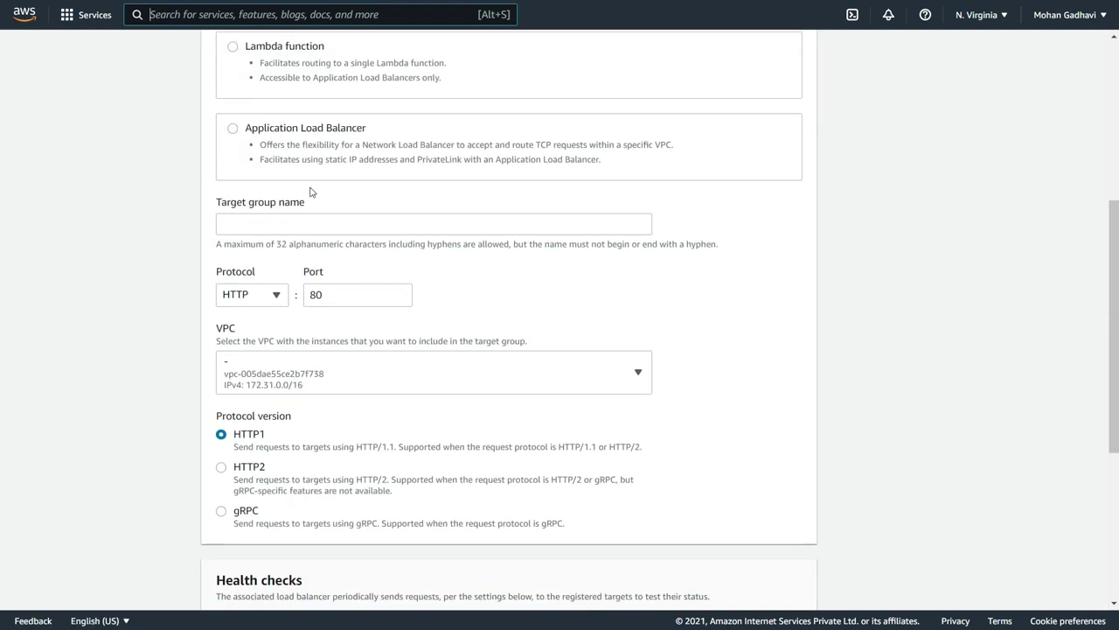
click(296, 223)
text(demo-)
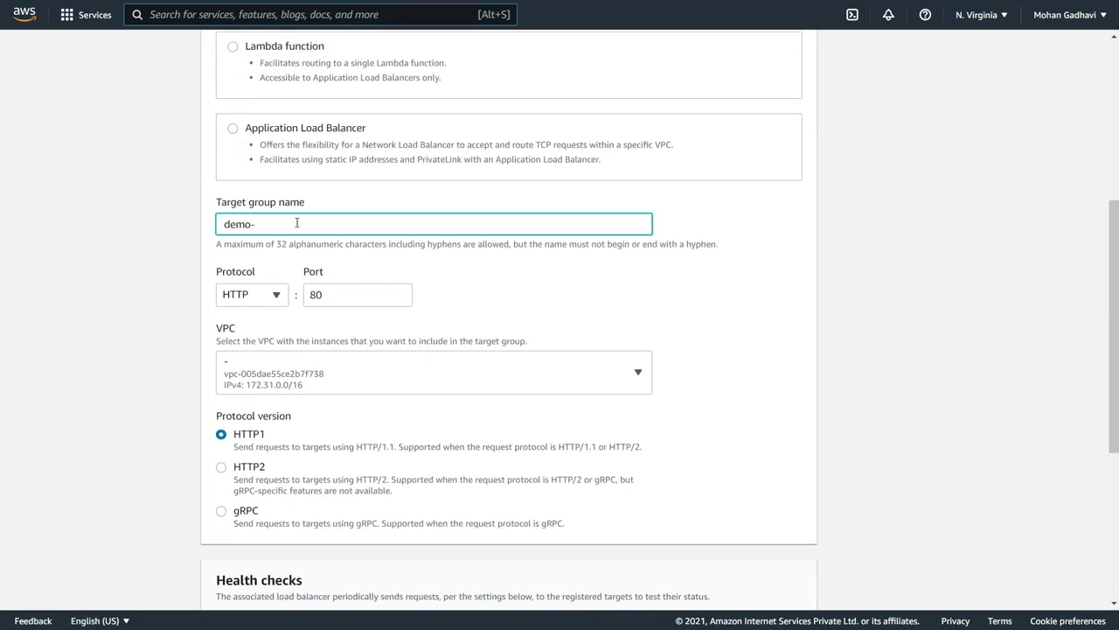
text(tg-)
text(route-01)
scroll(434, 376, down, 3)
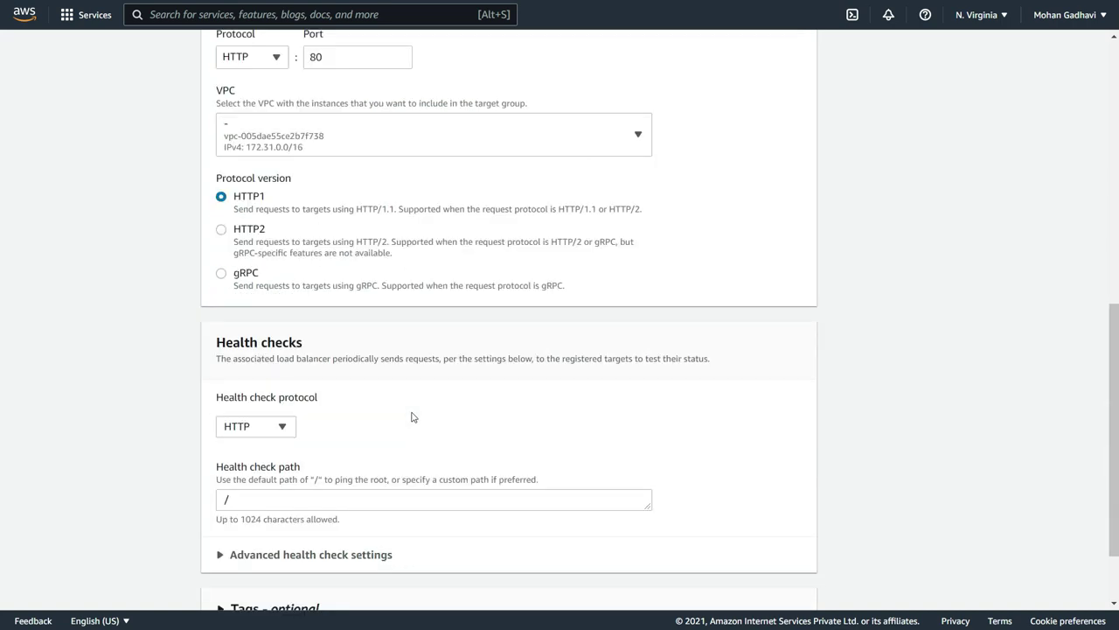
scroll(424, 441, down, 2)
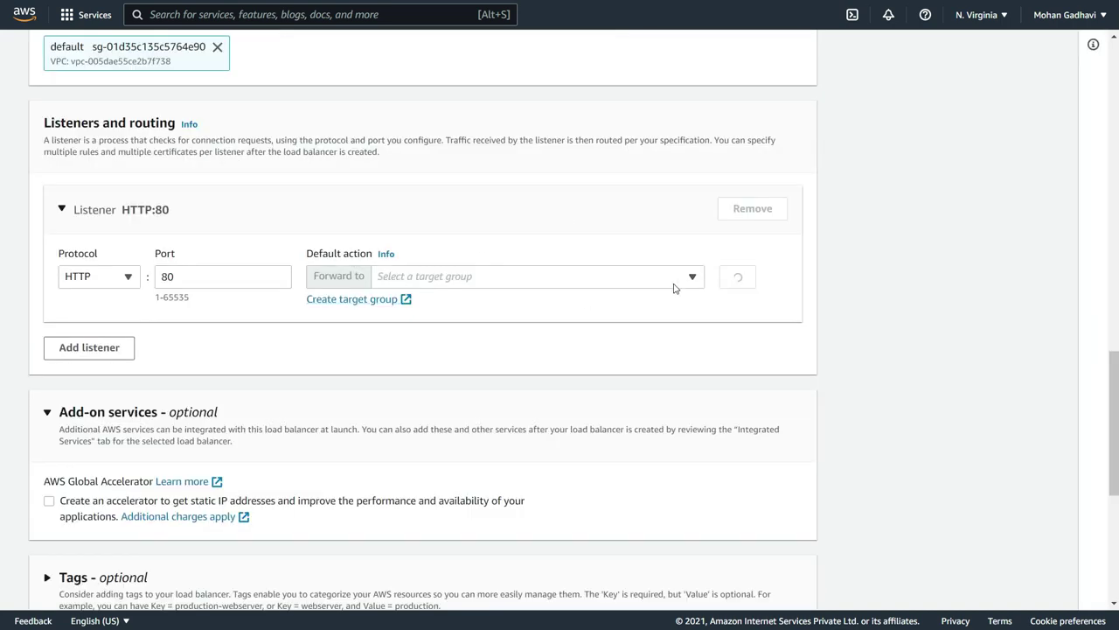
- Forward the HTTP:80 listener to demo-tg-route-53 and add the launch-wizard-1 security group to the load balancer
click(542, 277)
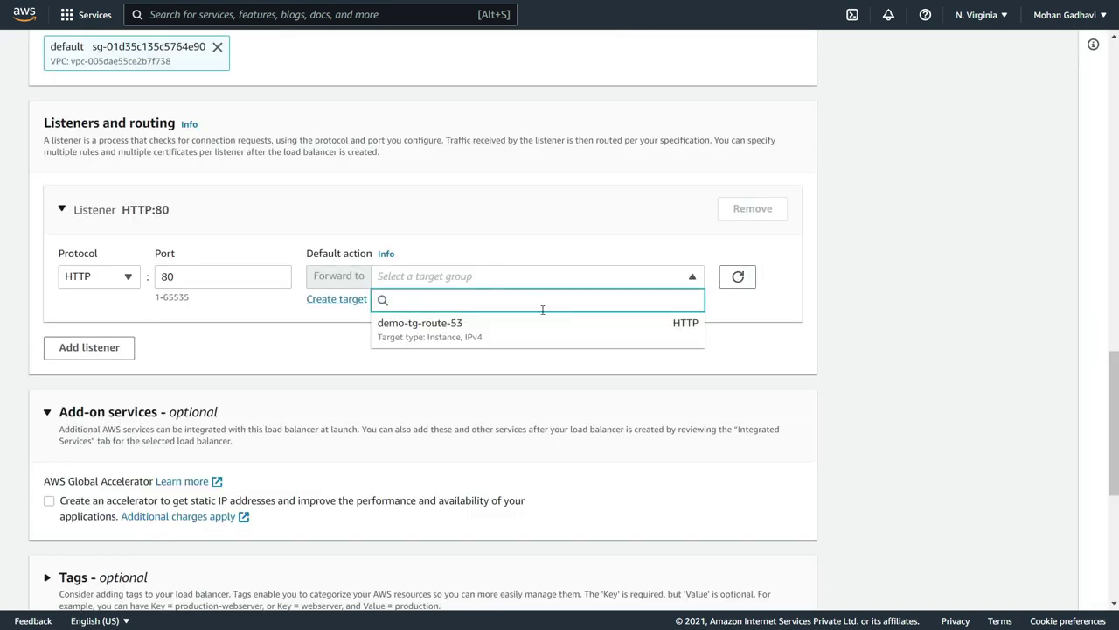
click(449, 323)
scroll(310, 349, up, 4)
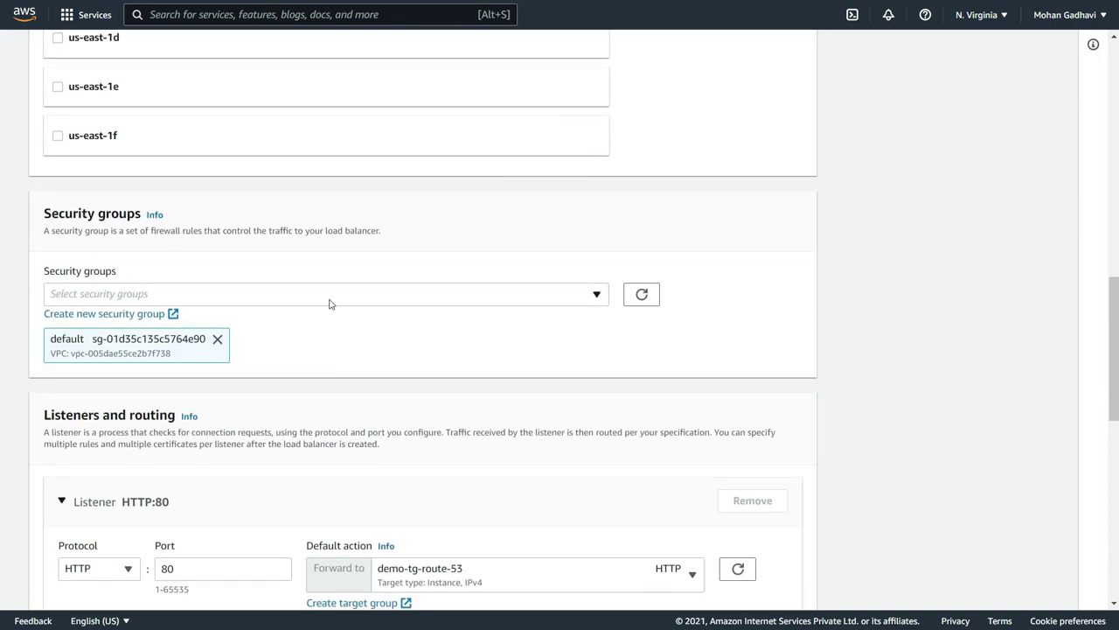
click(330, 297)
click(312, 398)
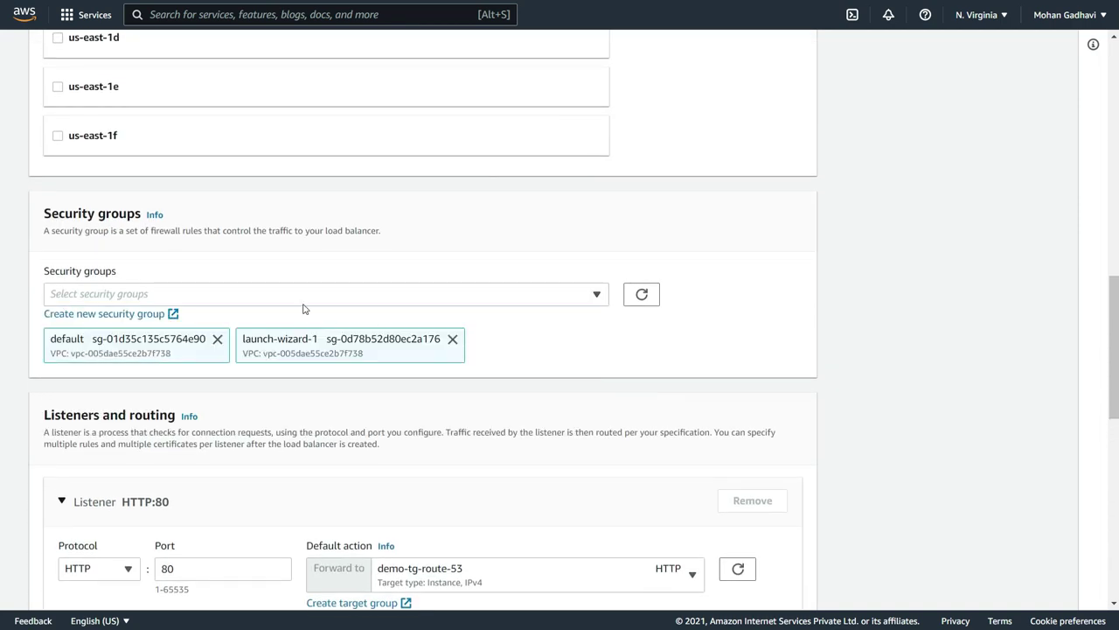
click(305, 297)
click(349, 428)
- Keep the preselected VPC in the network mapping and create the demo-alb-route-53 load balancer
scroll(357, 355, up, 8)
click(398, 448)
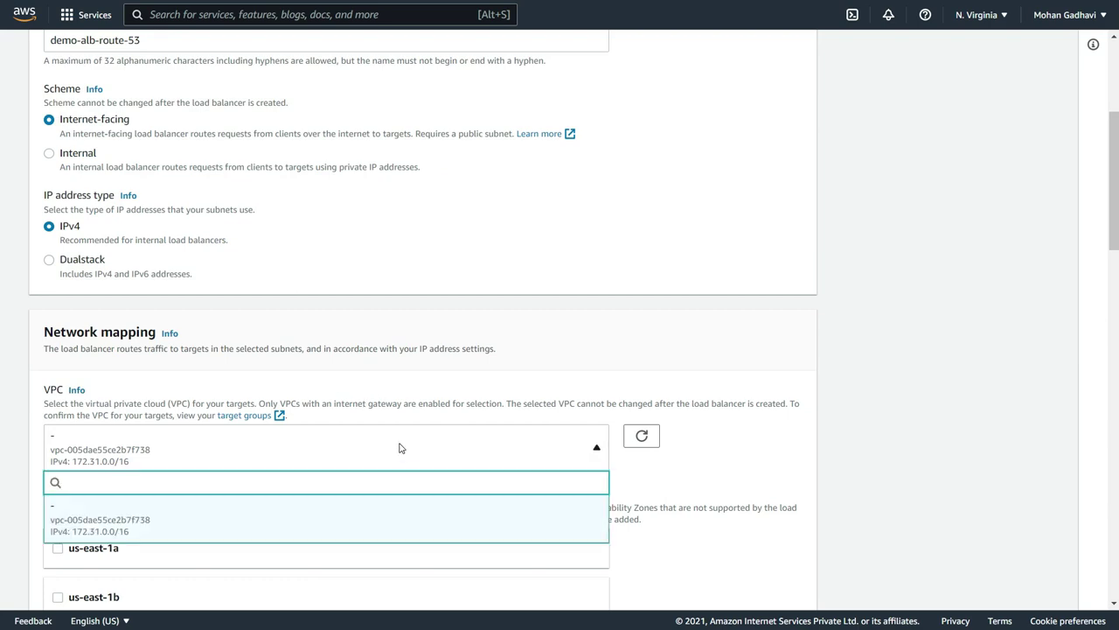
click(399, 448)
scroll(367, 454, up, 5)
scroll(350, 419, down, 15)
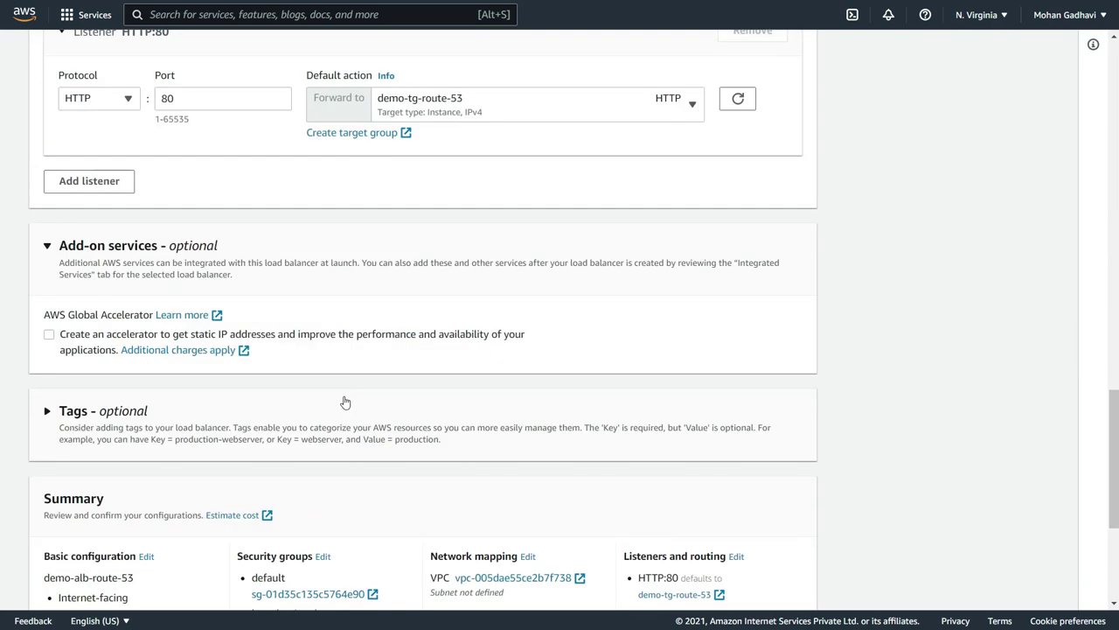
scroll(345, 402, down, 5)
click(750, 583)
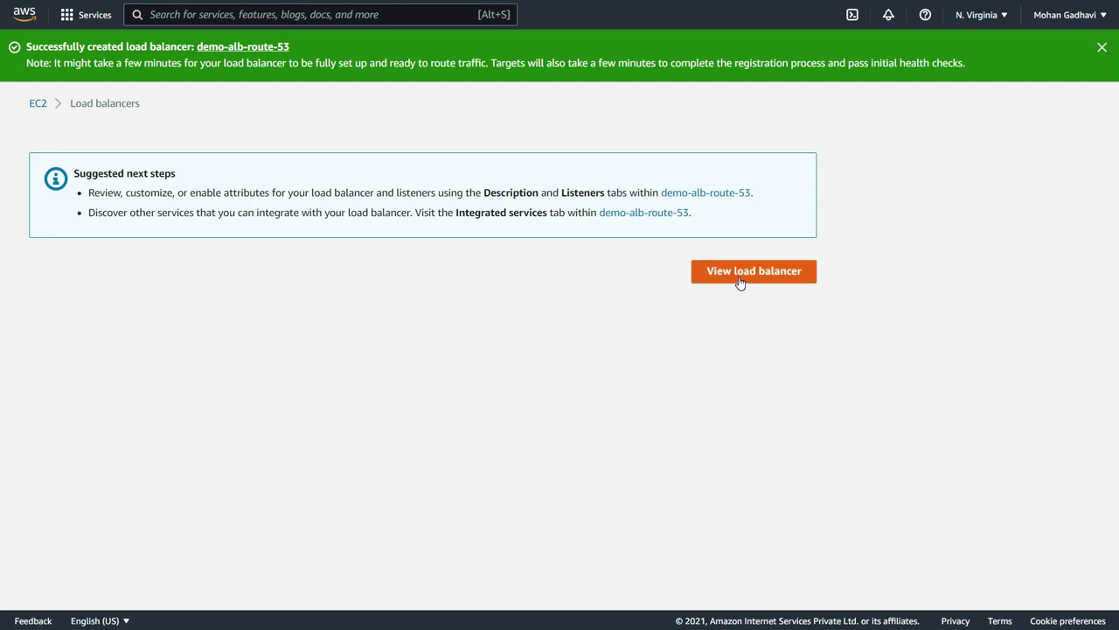
- View the new load balancer and copy its DNS name into line 6 of the untitled Visual Studio Code file
click(717, 275)
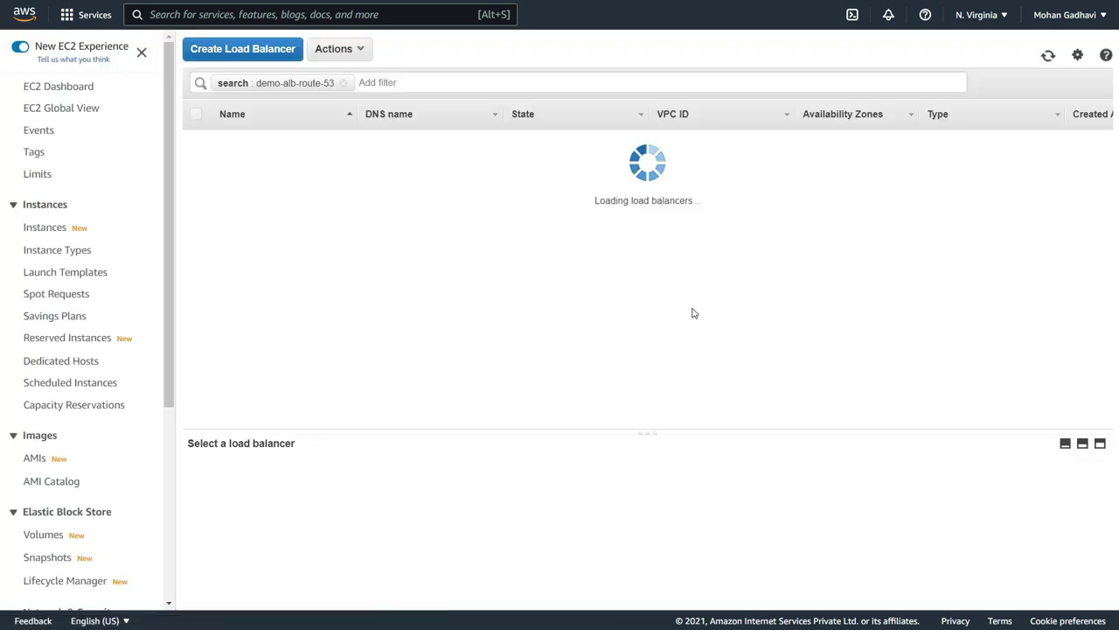
drag(354, 508, 551, 523)
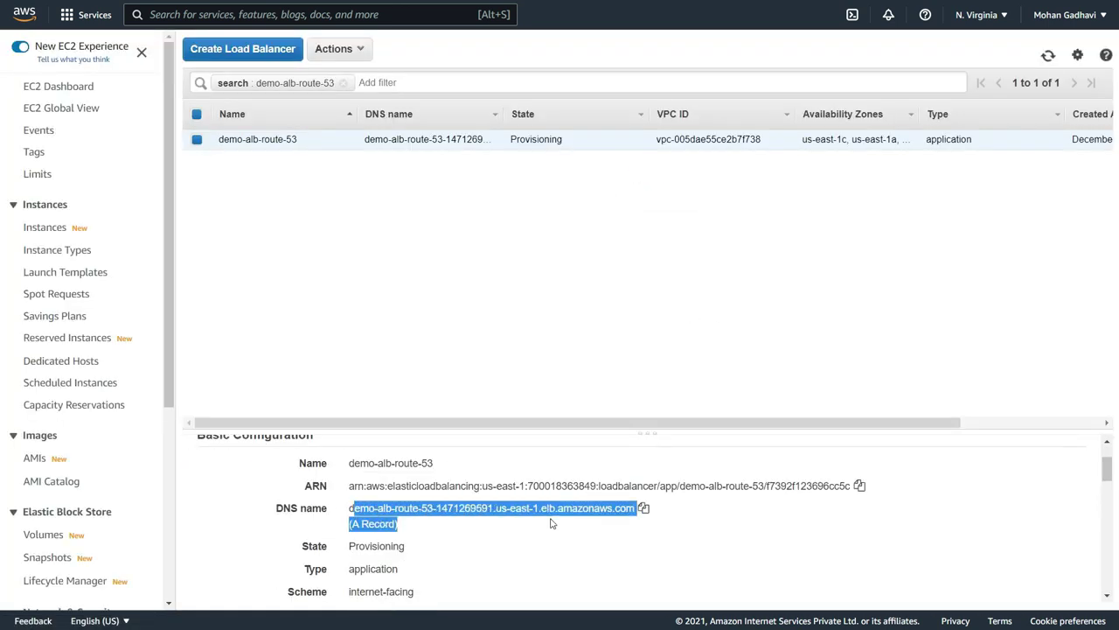
click(356, 508)
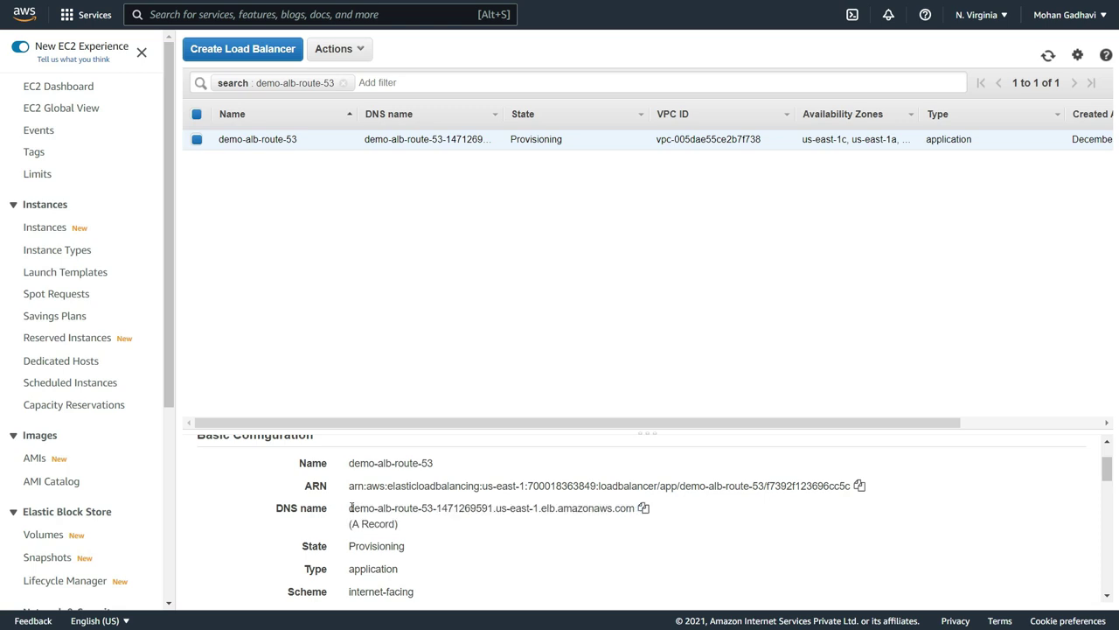
drag(350, 508, 636, 508)
key(ctrl+c)
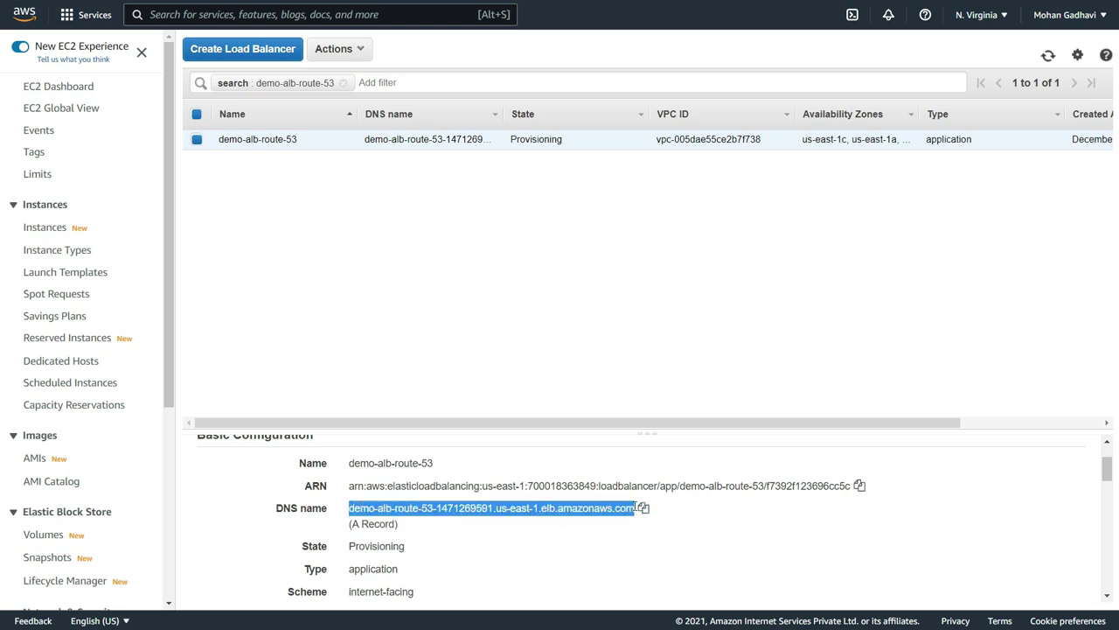
key(alt+Tab)
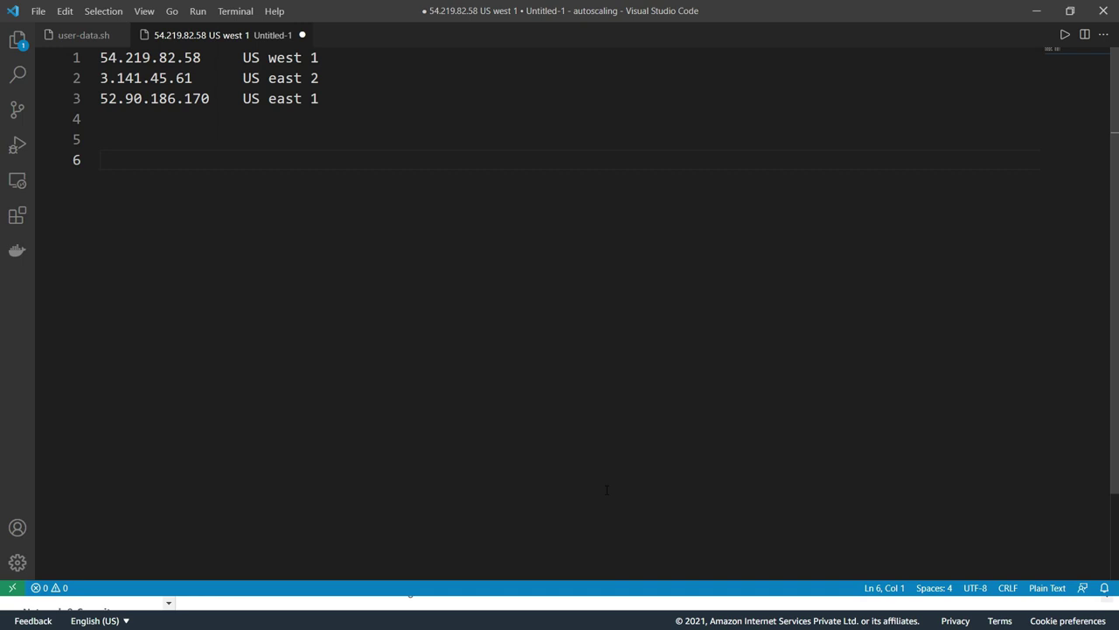
key(ctrl+v)
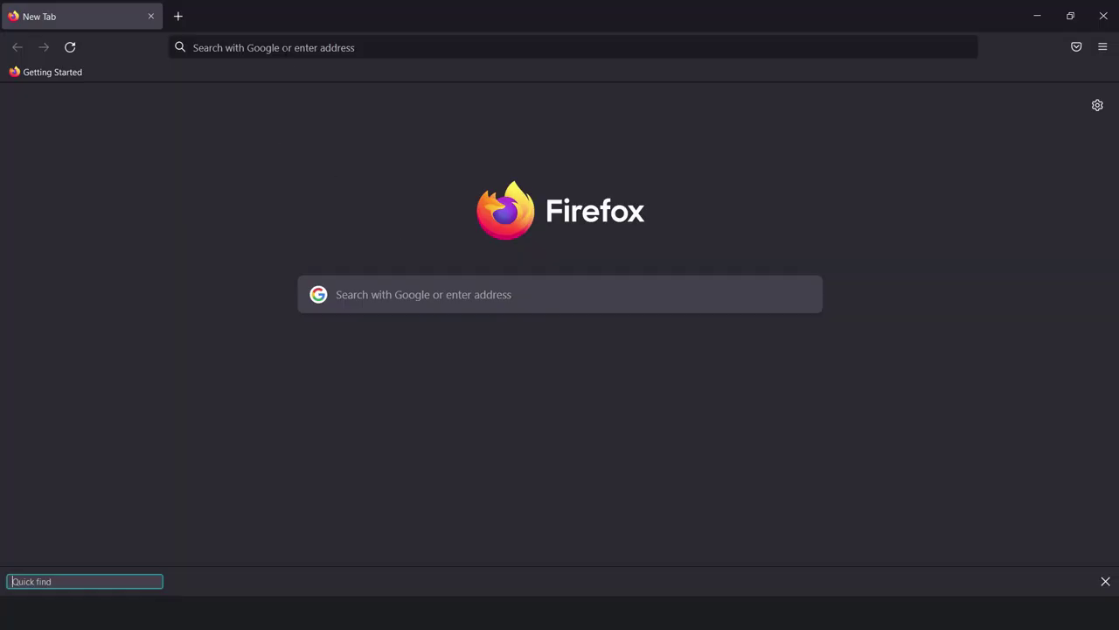
- Switch to Firefox and load 54.219.82.58 to test the US west 1 web server
click(329, 47)
text(54.219.82.58)
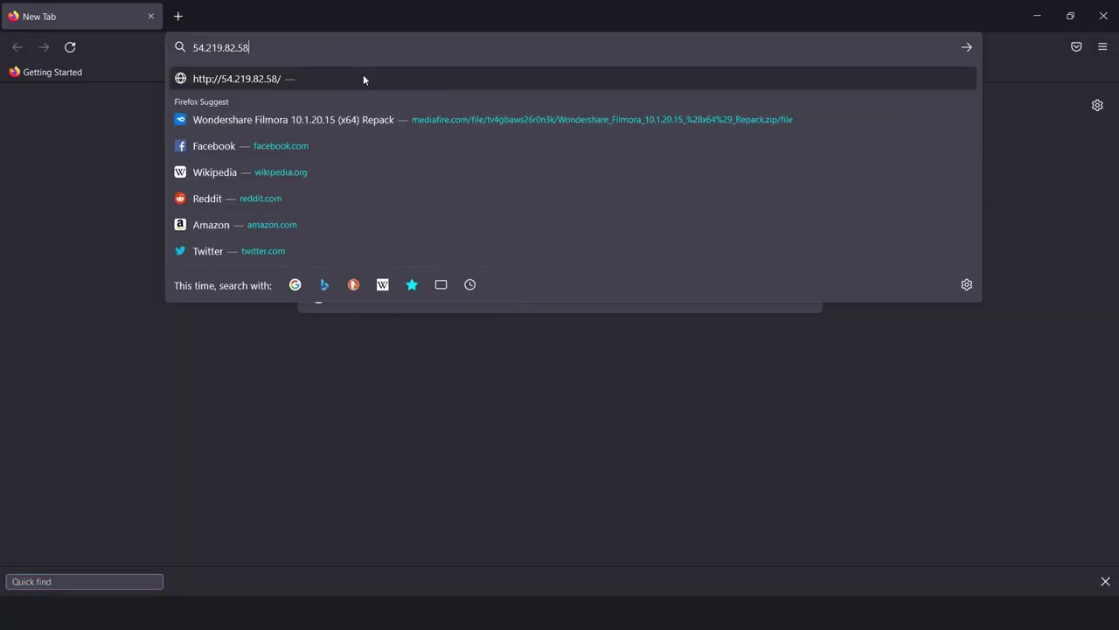
click(364, 80)
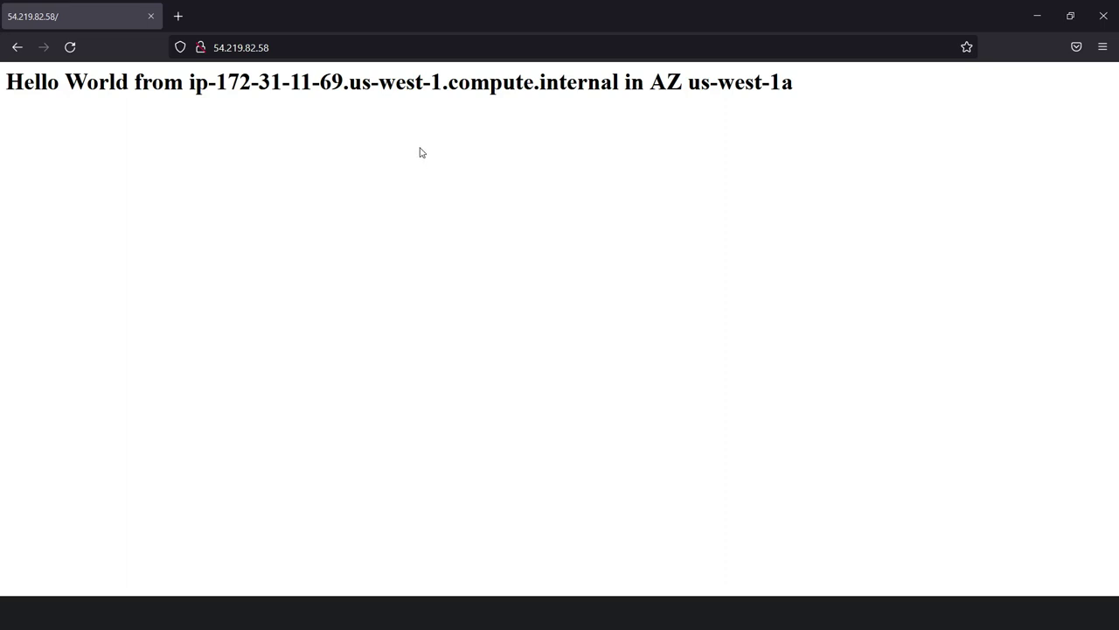
- Copy 3.141.45.61 from the untitled Visual Studio Code file and load it in Firefox to test the US east 2 web server
key(alt+Tab)
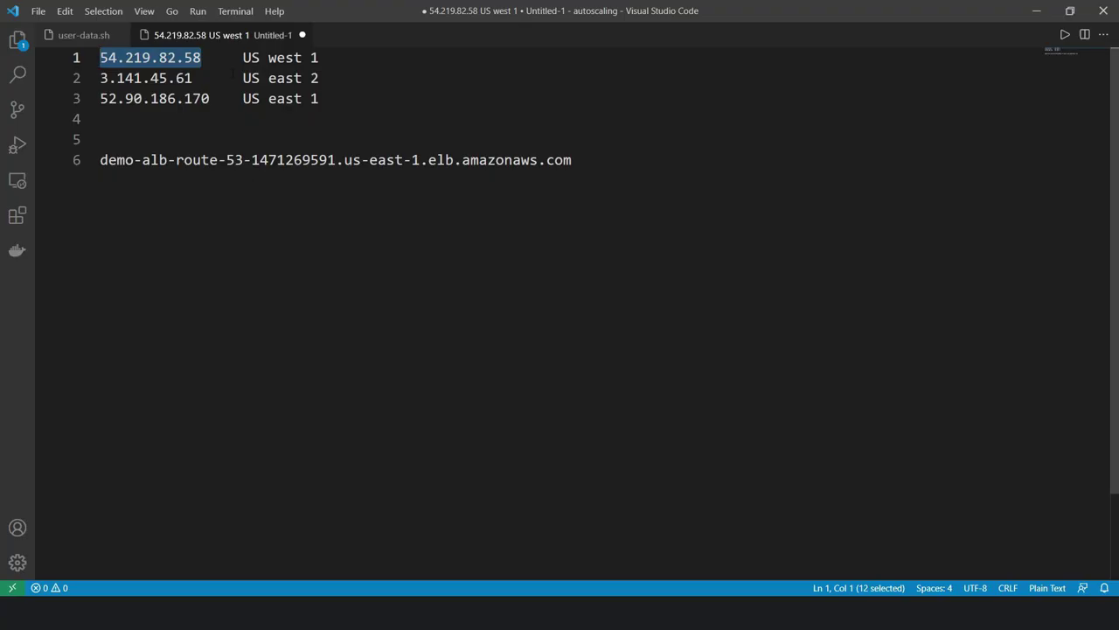
drag(208, 73, 168, 78)
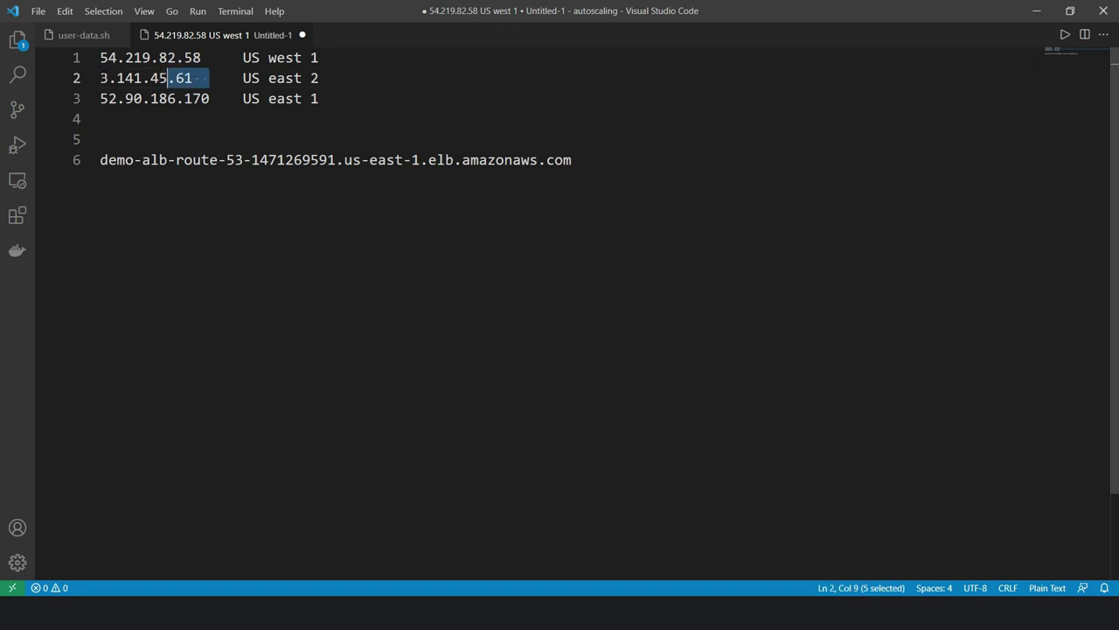
drag(99, 78, 194, 78)
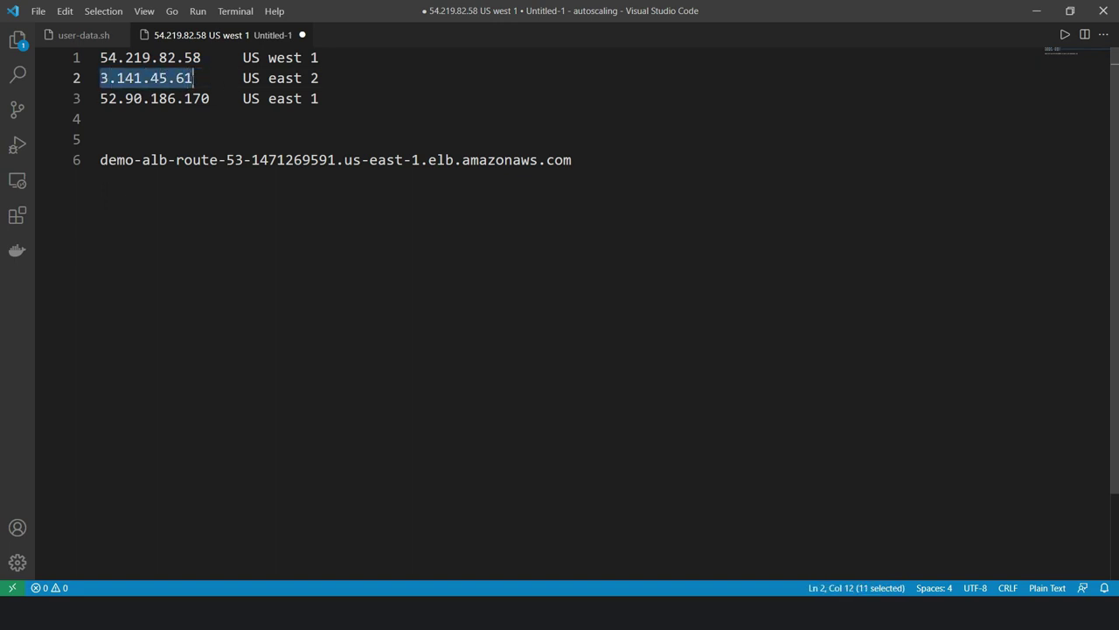
key(ctrl+c)
key(alt+Tab)
click(237, 47)
key(ctrl+v)
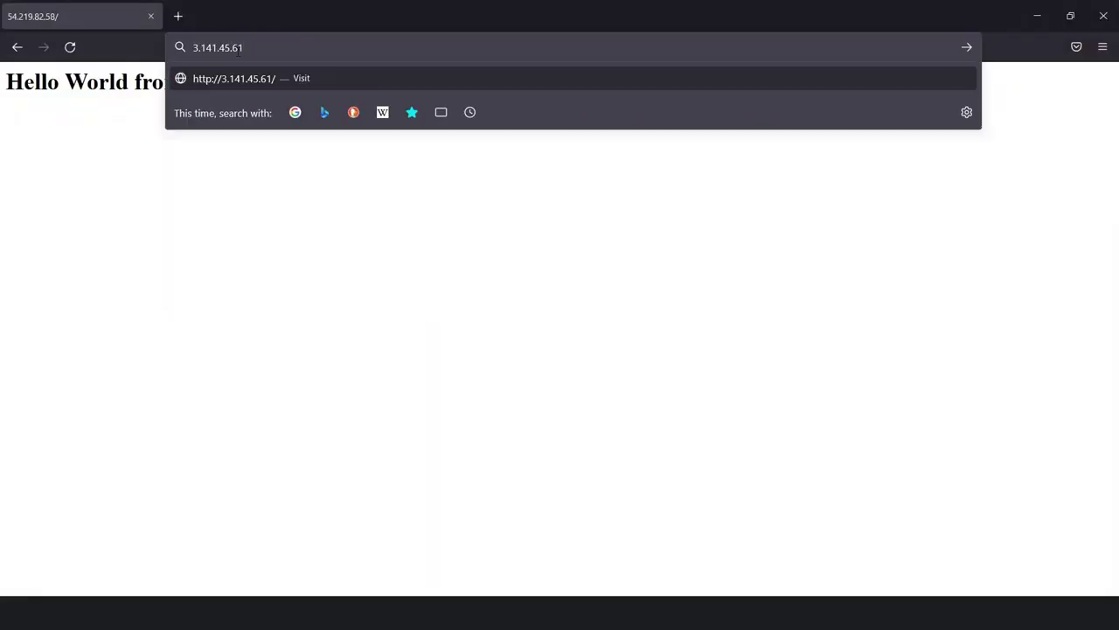
key(Return)
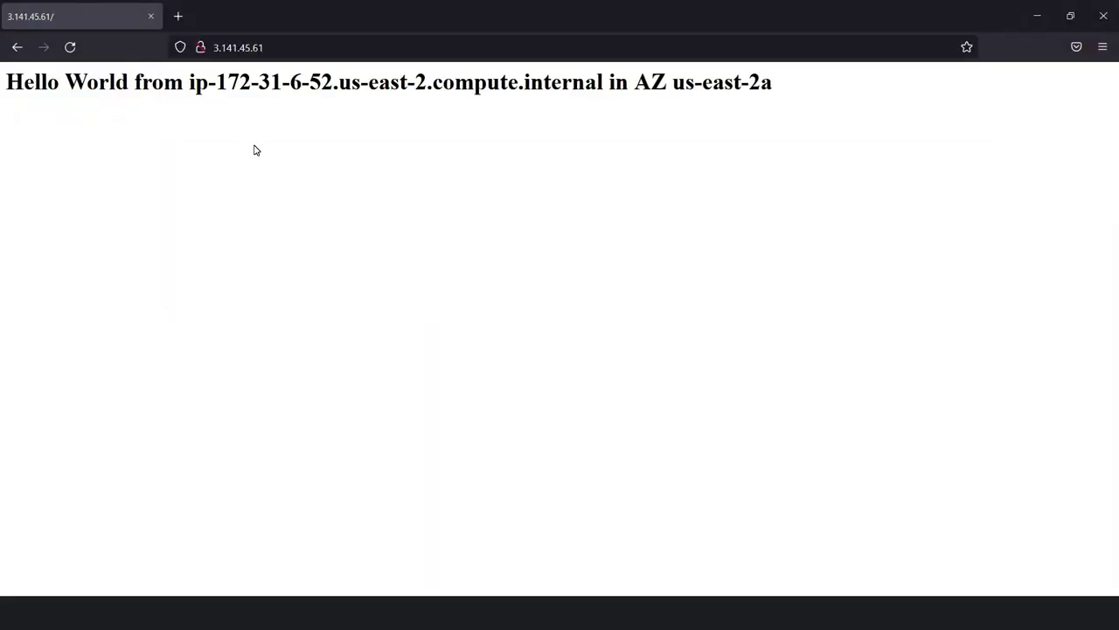
- Copy 52.90.186.170 from the Visual Studio Code notes and load it in Firefox to test the US east 1 web server
key(alt+Tab)
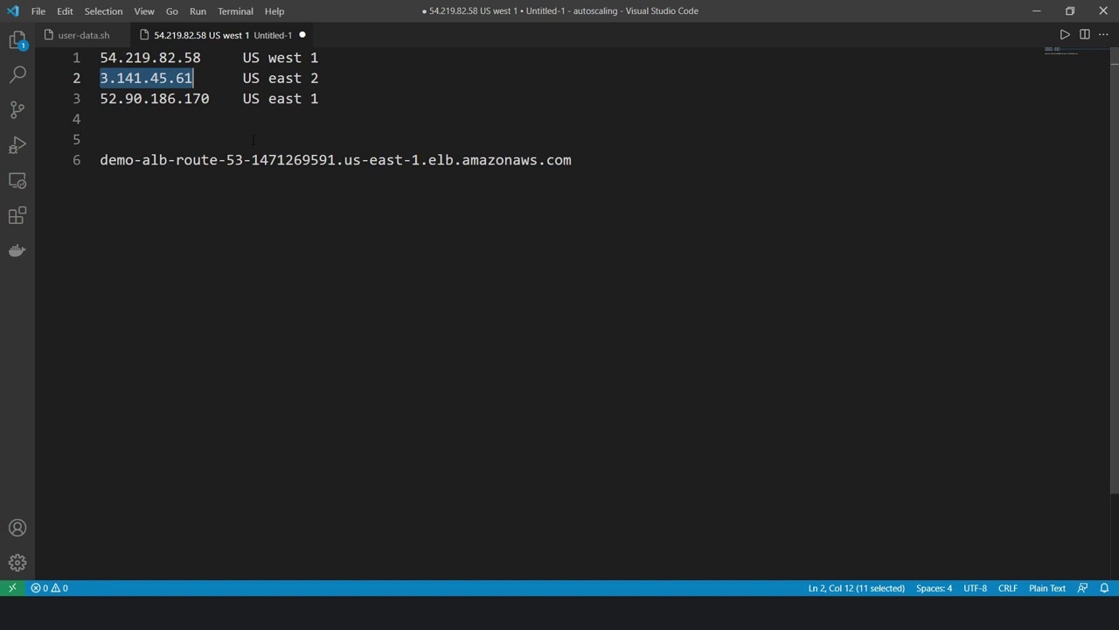
drag(210, 98, 93, 100)
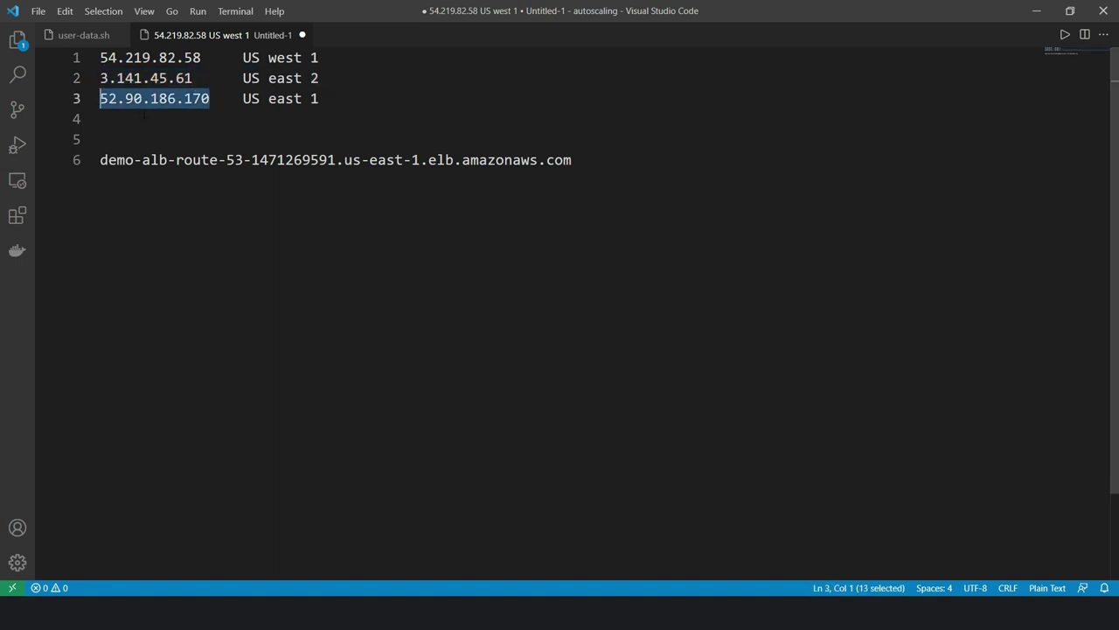
key(alt+Tab)
click(246, 47)
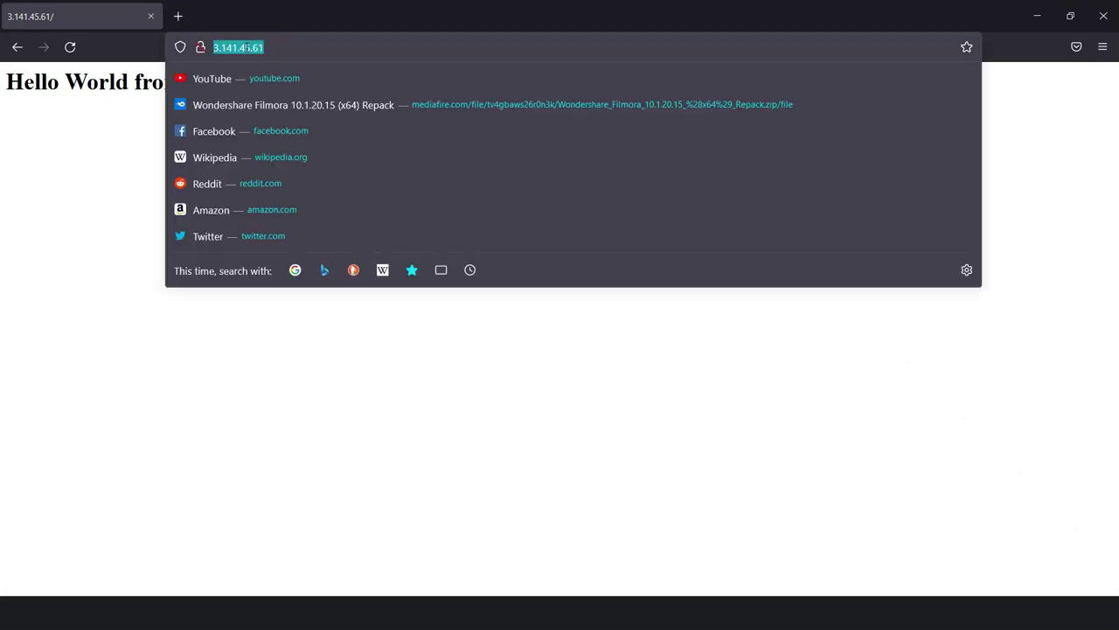
key(ctrl+v)
key(Return)
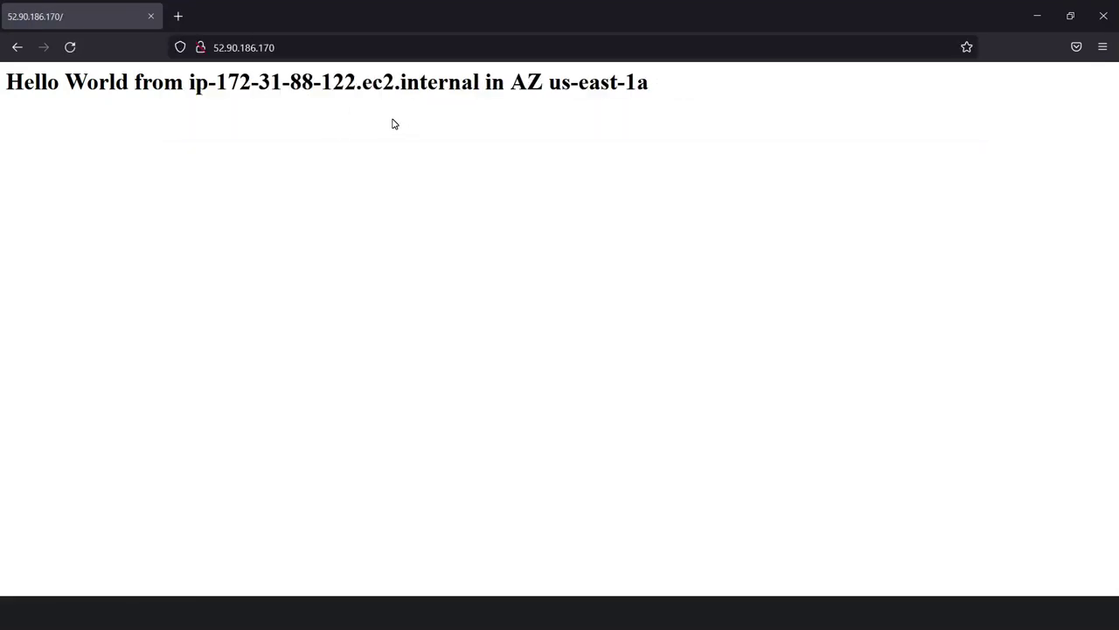
- Copy the load balancer's DNS name from line 6 of the Visual Studio Code notes and switch back to Firefox
key(alt+Tab)
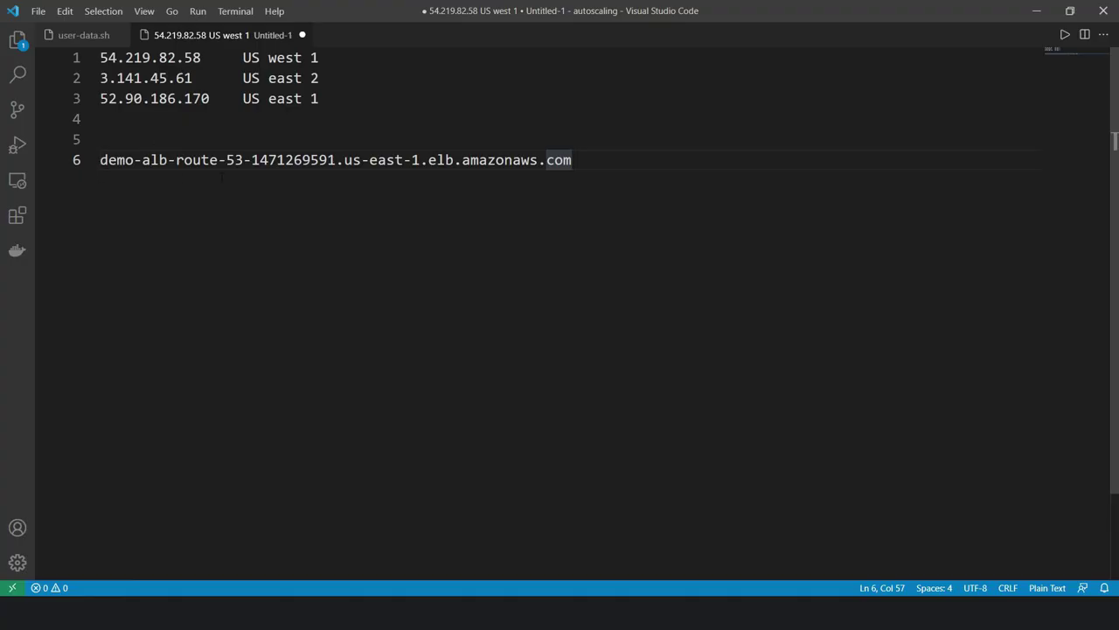
shift+click(107, 160)
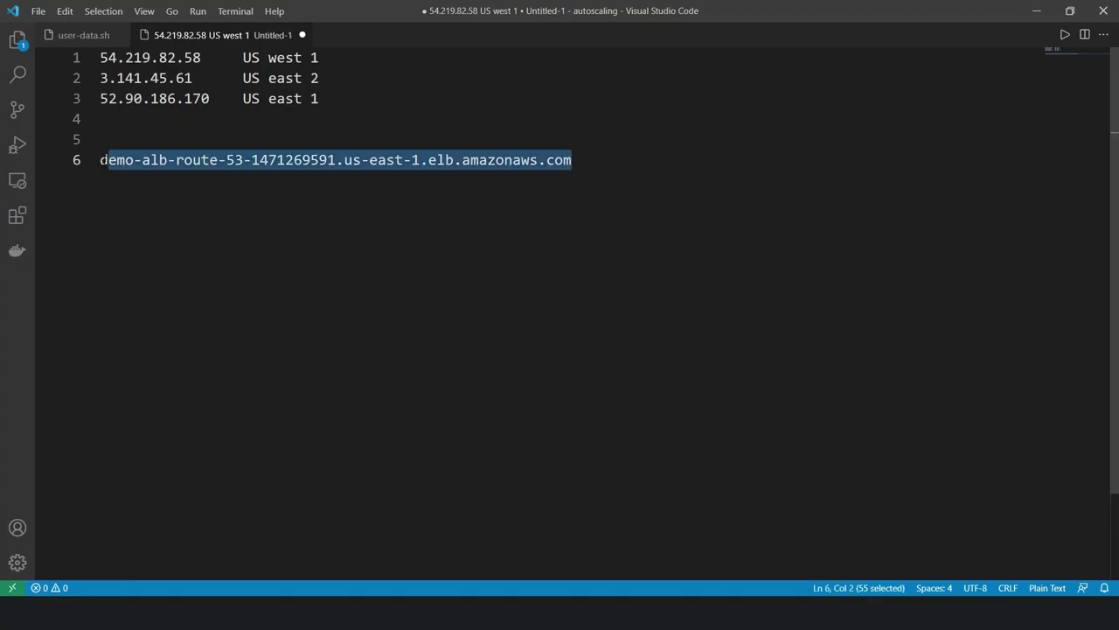
shift+click(100, 160)
key(alt+Tab)
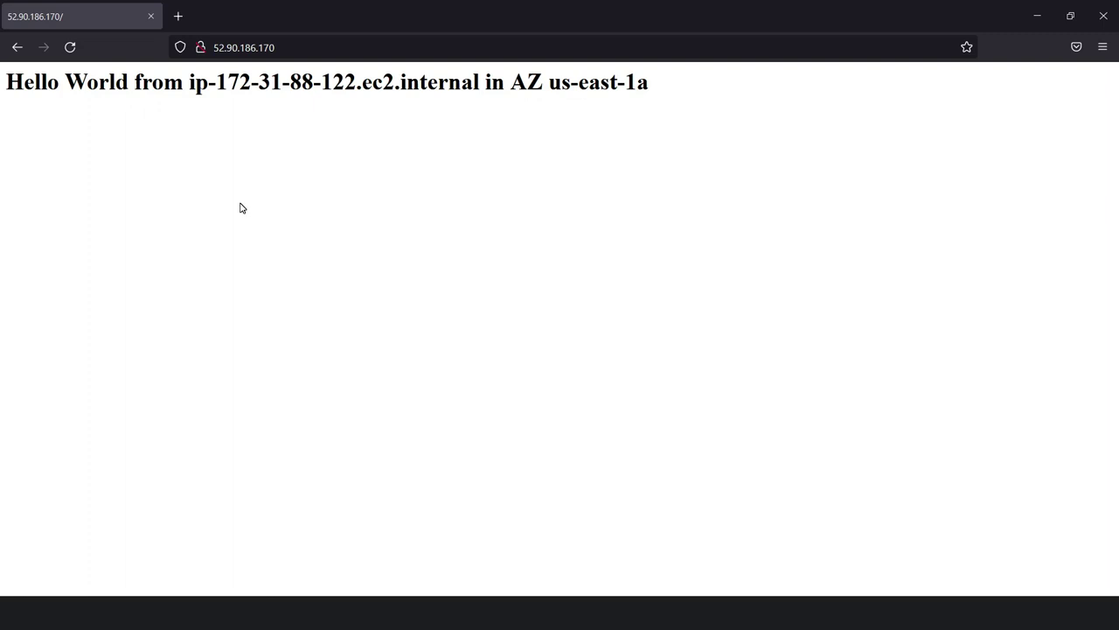
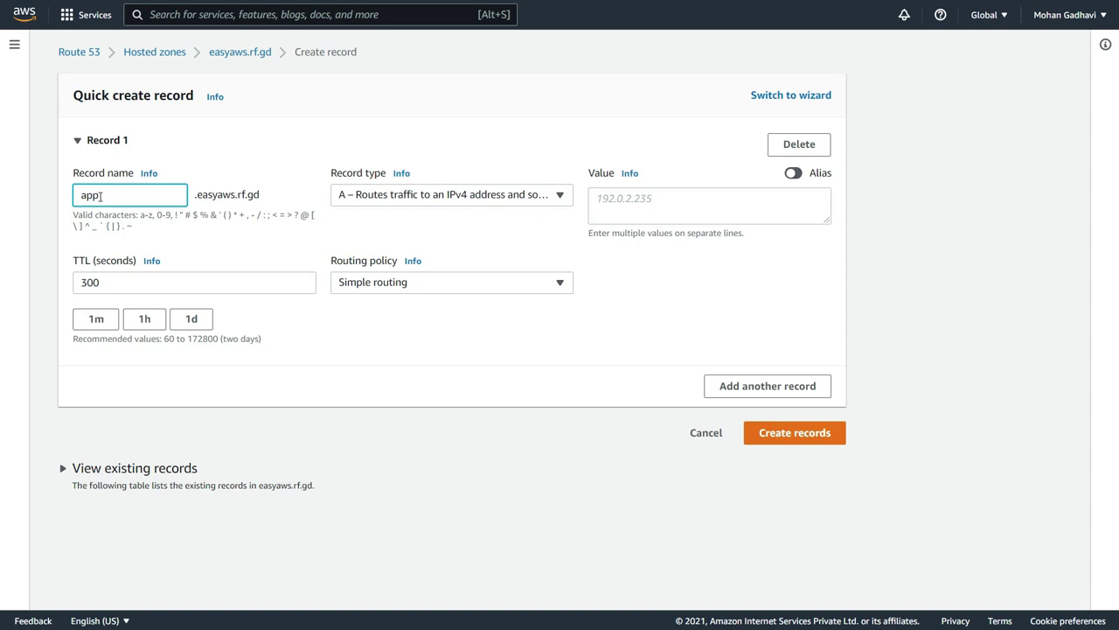
- Set the app record's type to CNAME and its value to demo-alb-route-53-1803121492.us-east-1.elb.amazonaws.com from the Visual Studio Code notes
click(370, 198)
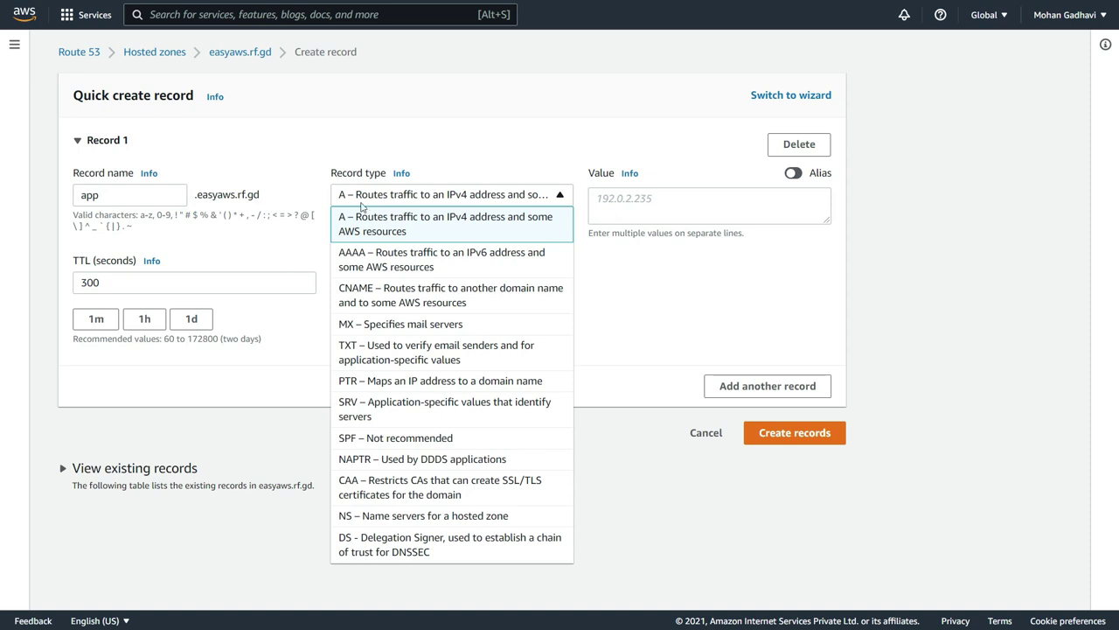
click(385, 295)
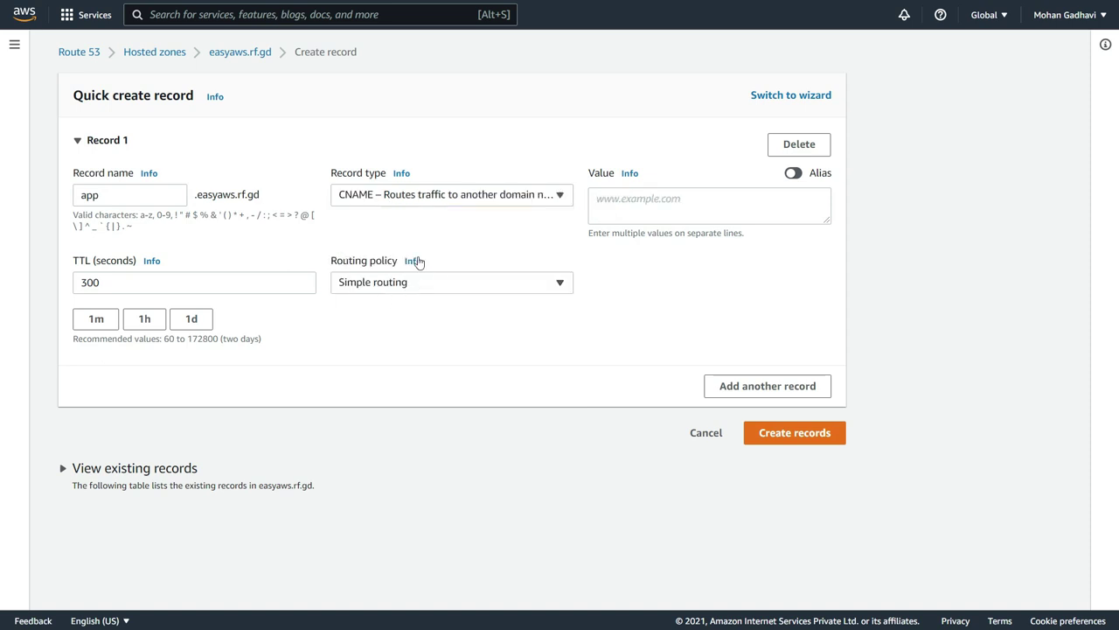
click(610, 200)
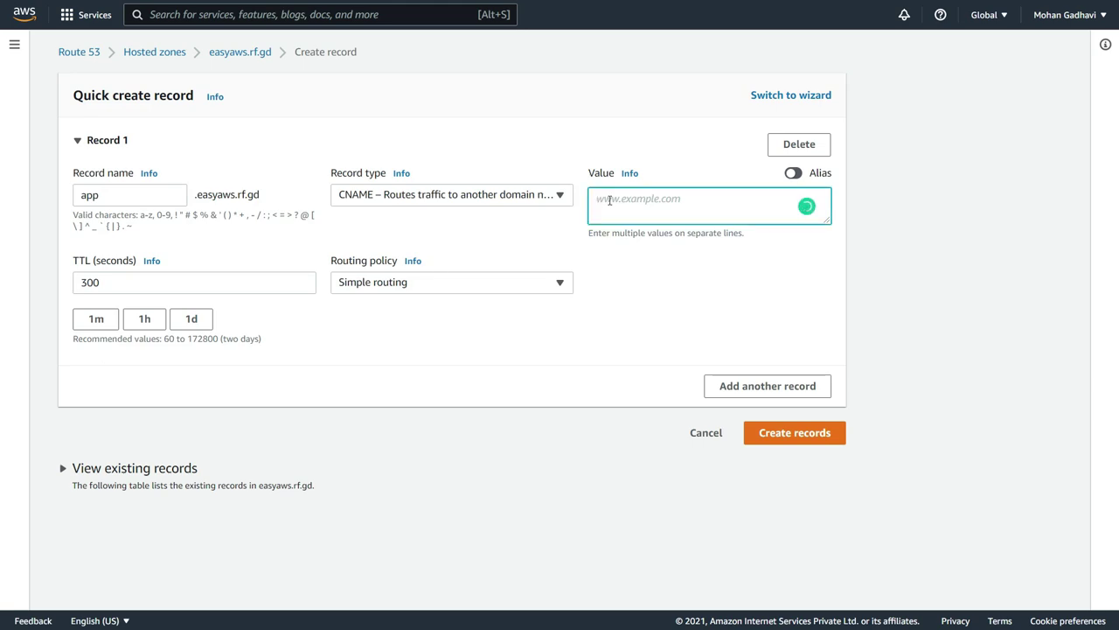
key(alt+Tab)
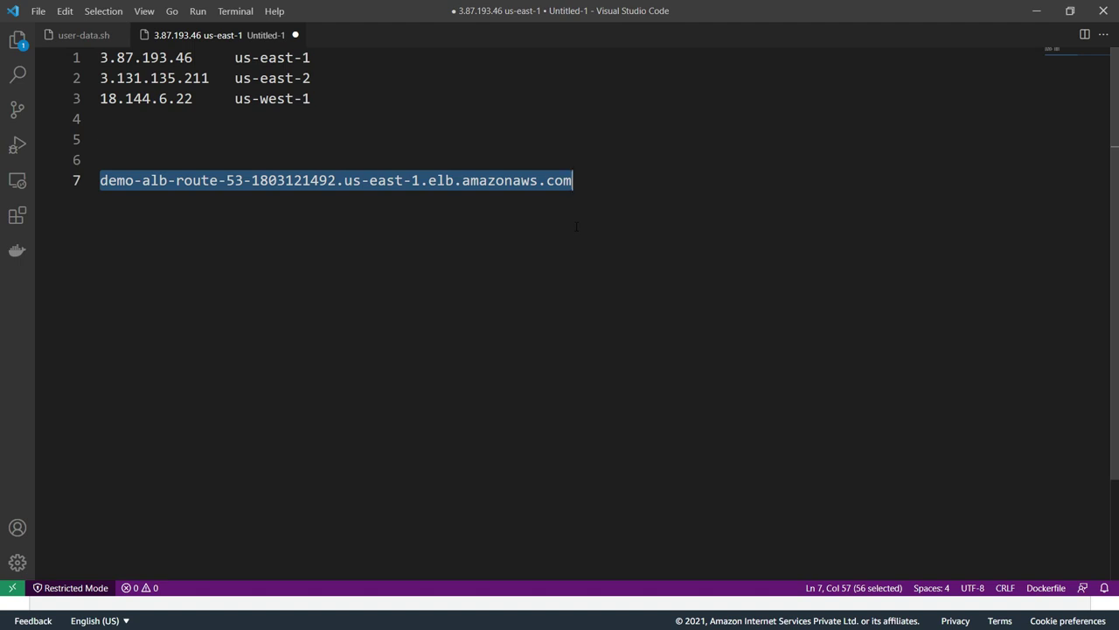
key(alt+Tab)
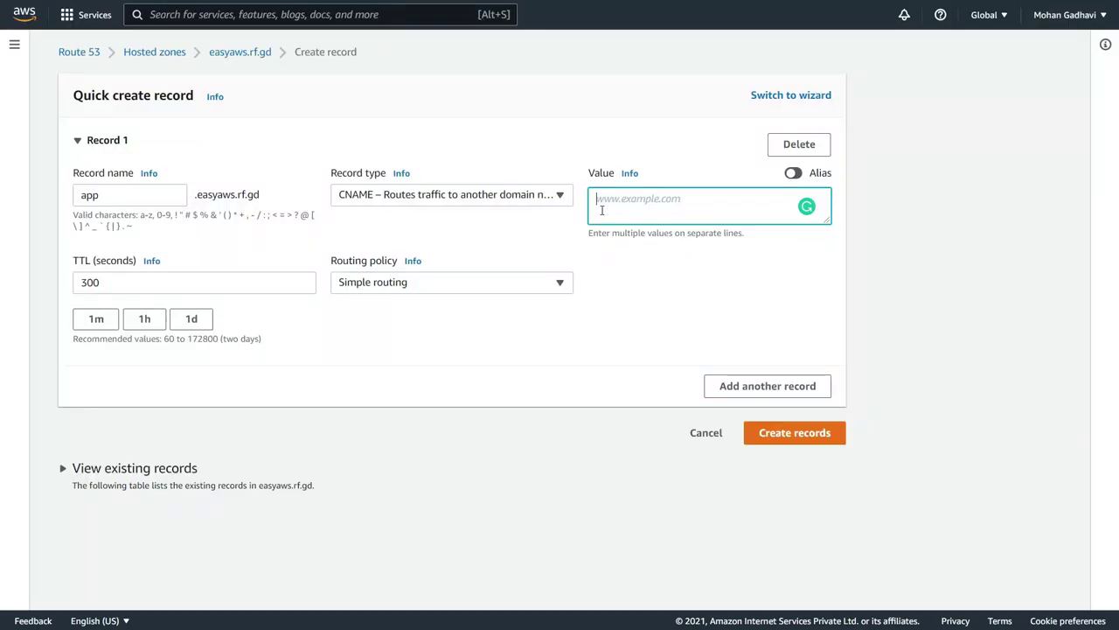
text(demo-alb-route-53-1803121492.us-east-1.elb.amazonaws.com)
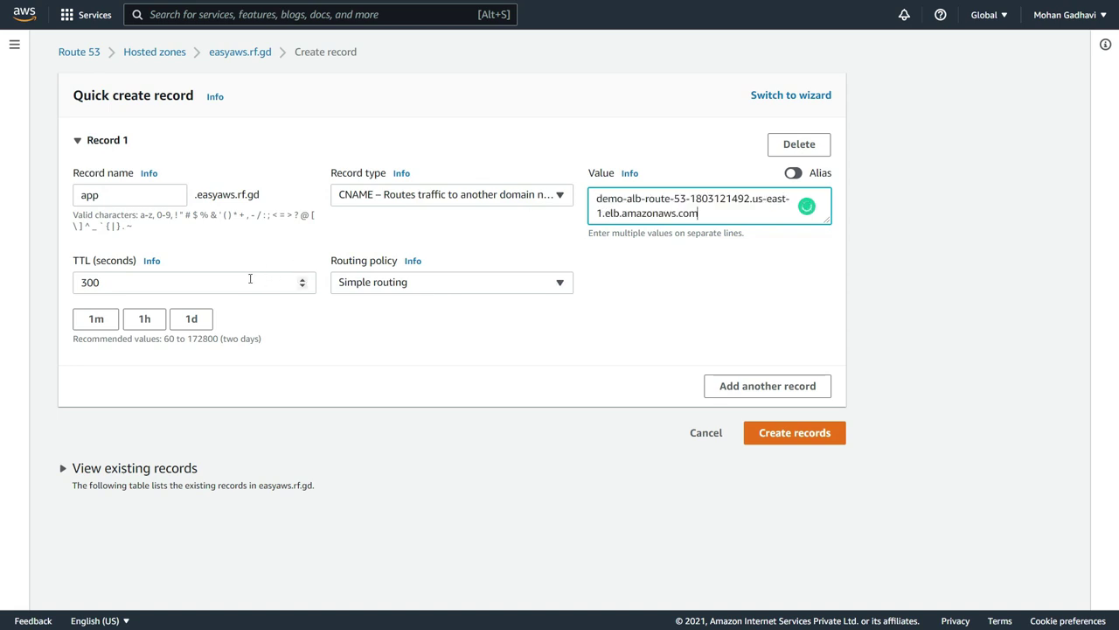
- Keep the TTL at 300 seconds with simple routing, create the app record, and check app.easyaws.rf.gd in the hosted zone's records
click(300, 281)
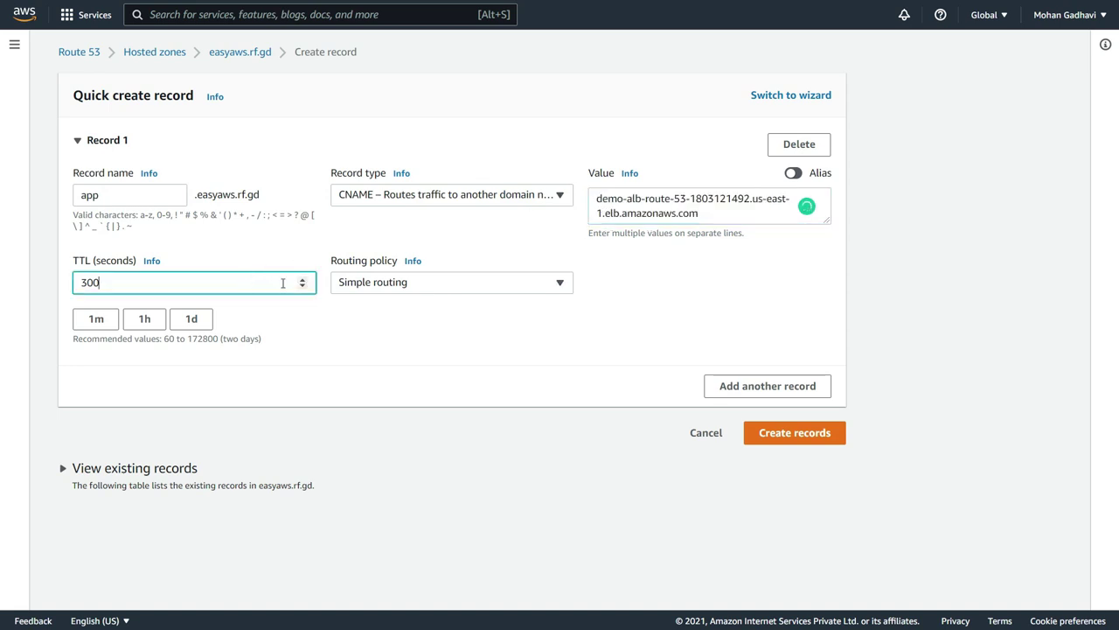
click(473, 322)
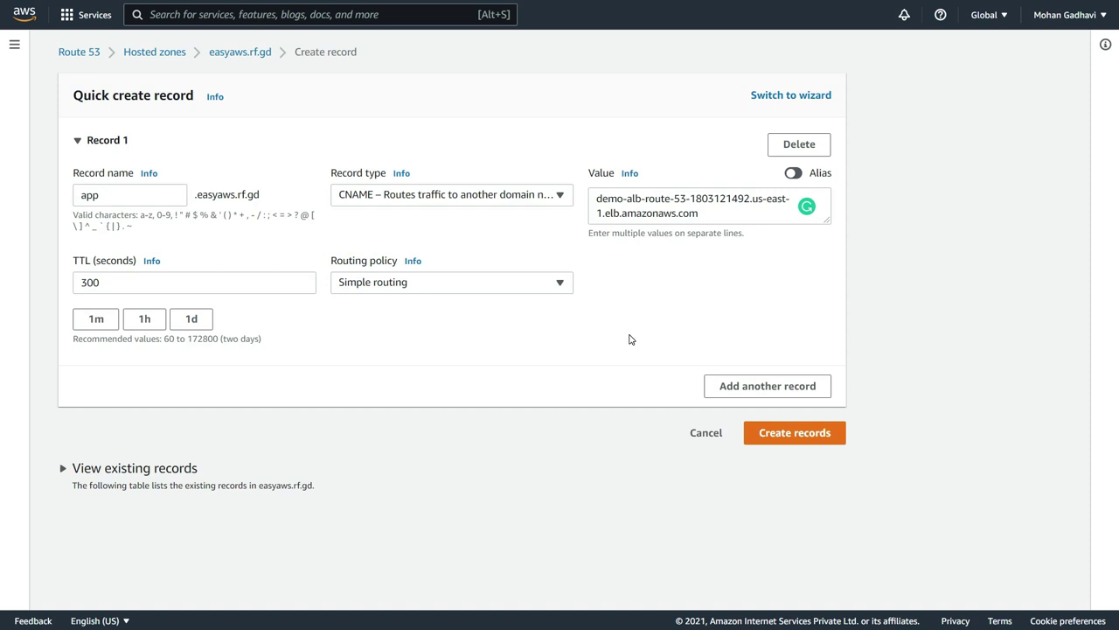
click(777, 434)
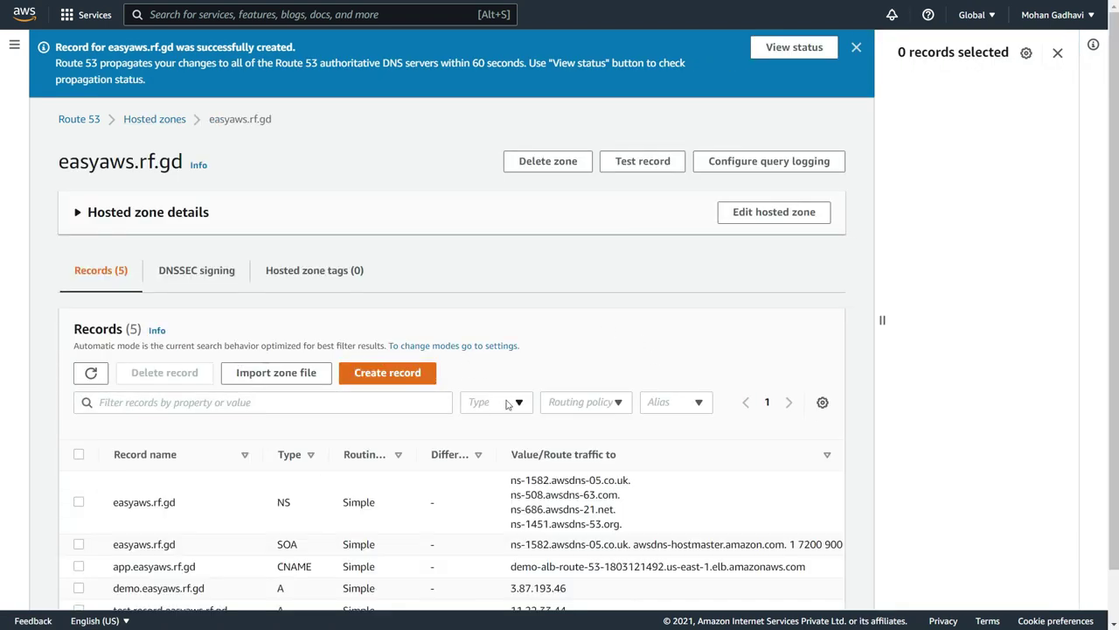
scroll(420, 499, down, 1)
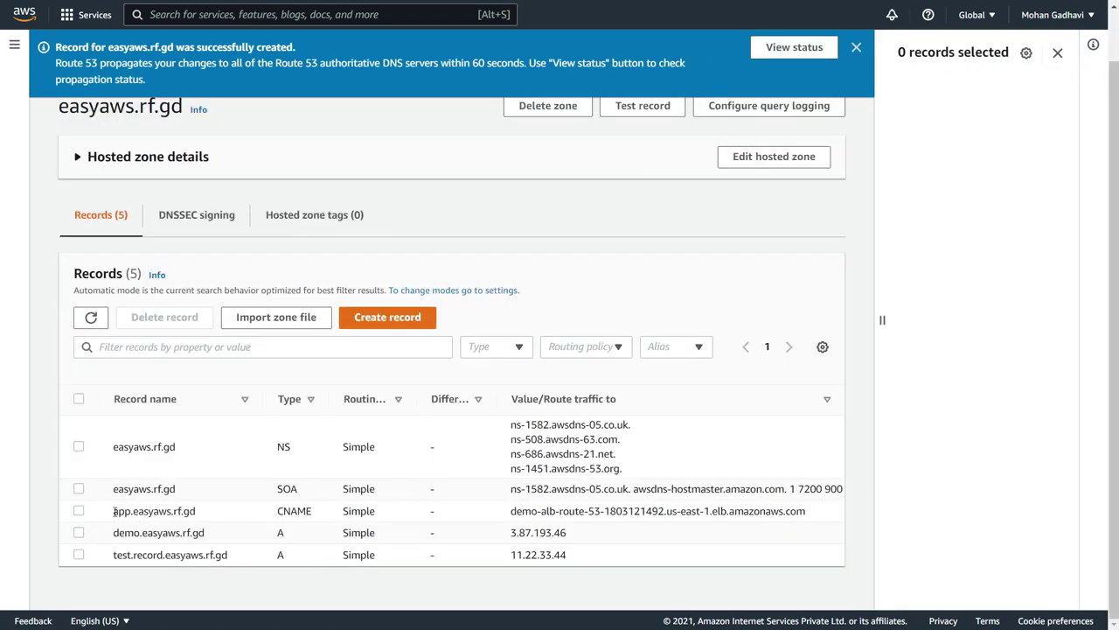
drag(114, 512, 201, 512)
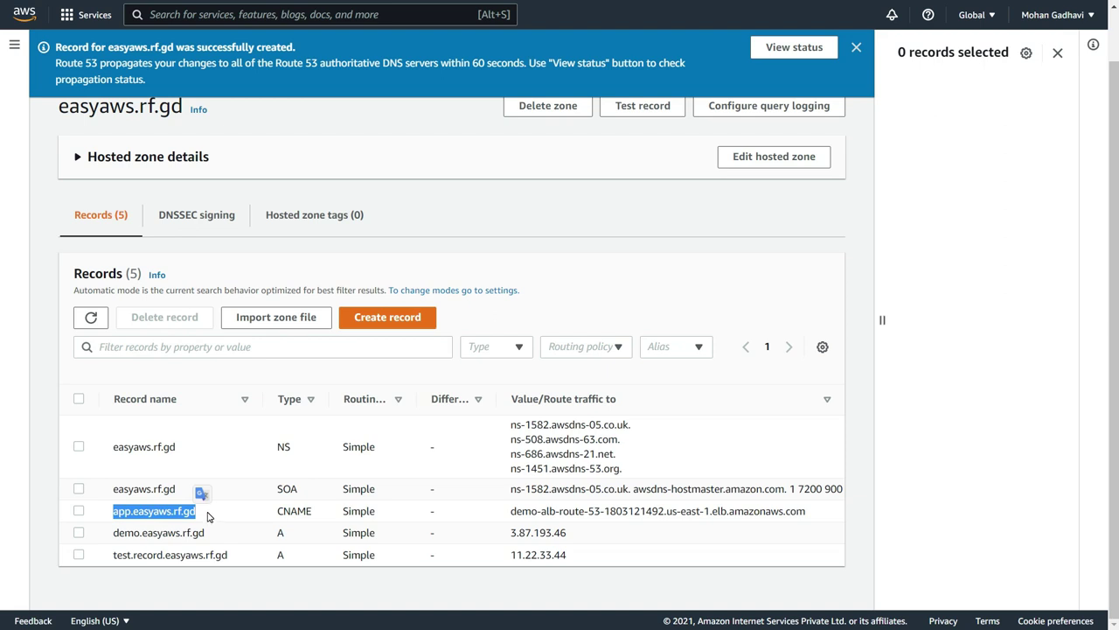
click(207, 516)
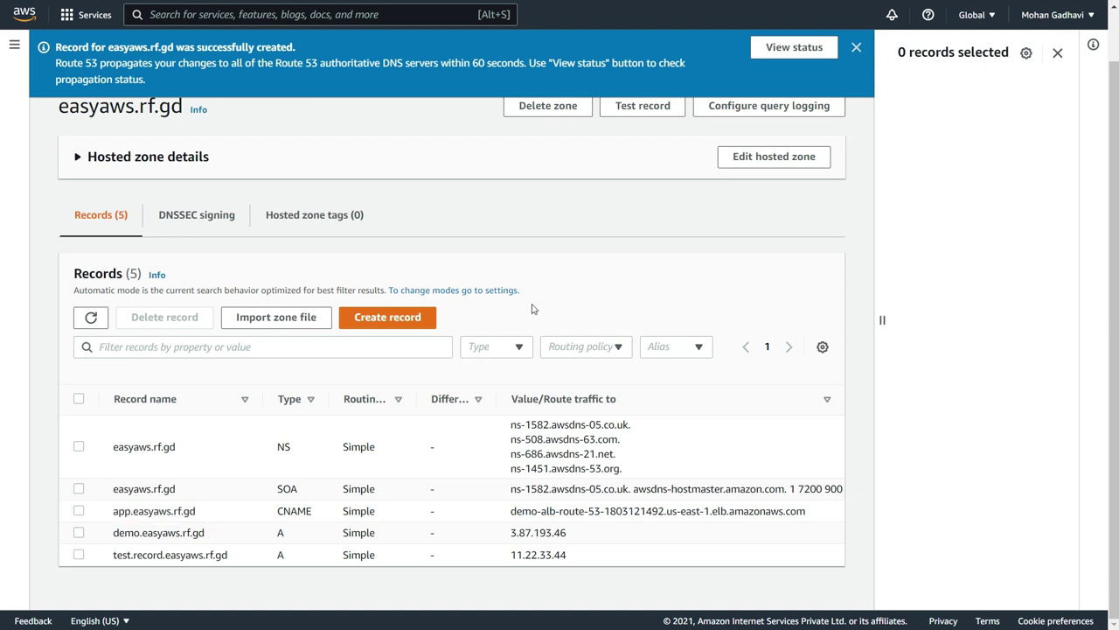
- Start a new record in the easyaws.rf.gd hosted zone and name it myalias, keeping the A record type
click(433, 320)
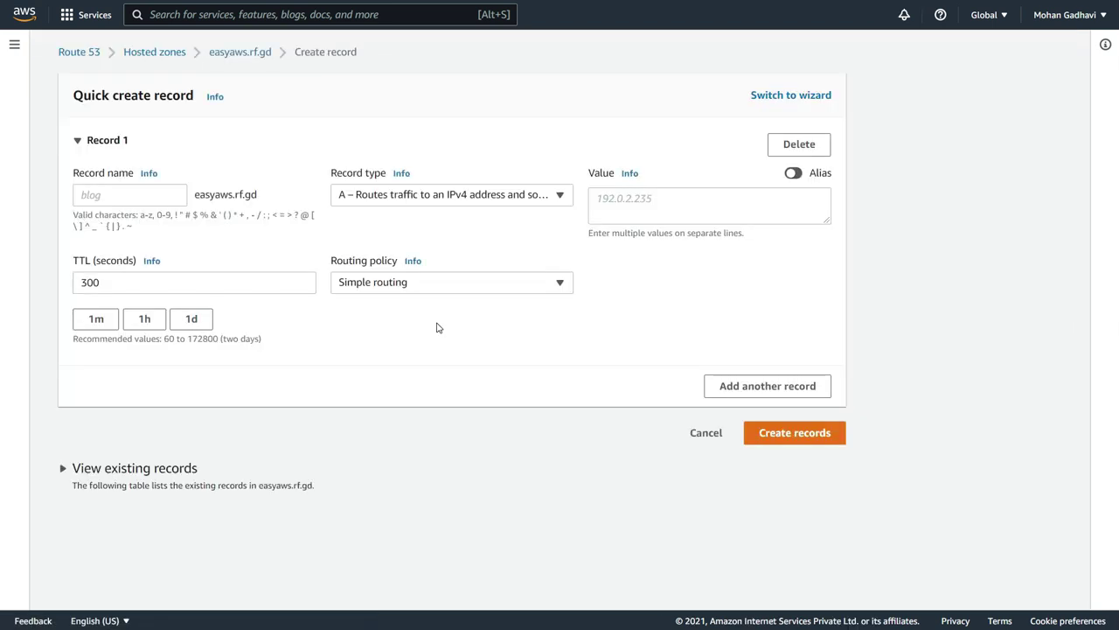
click(173, 196)
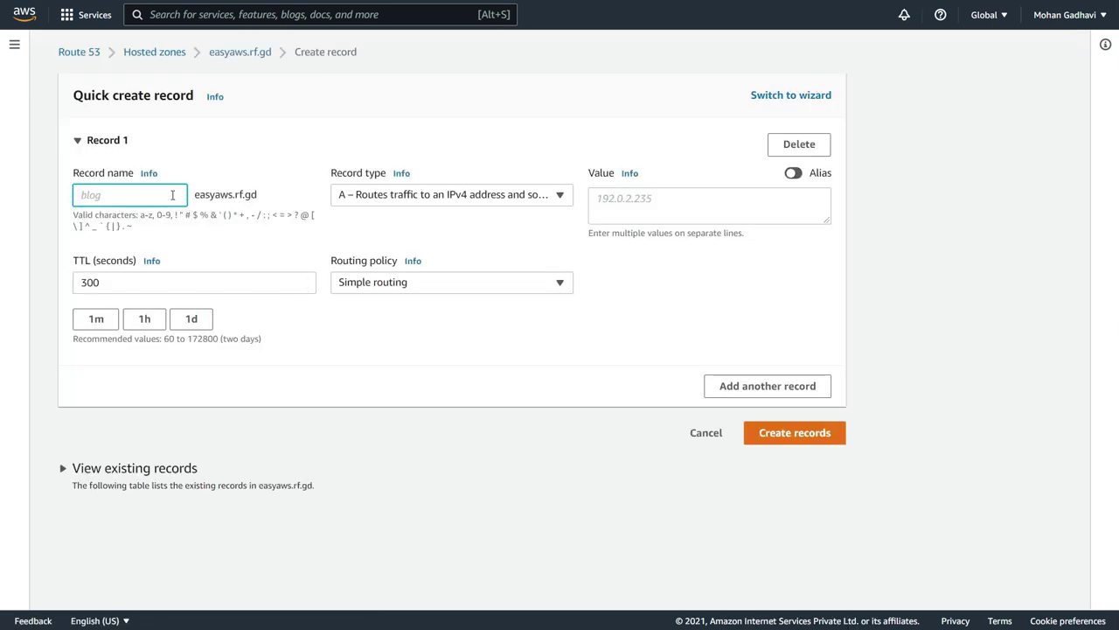
text(myali)
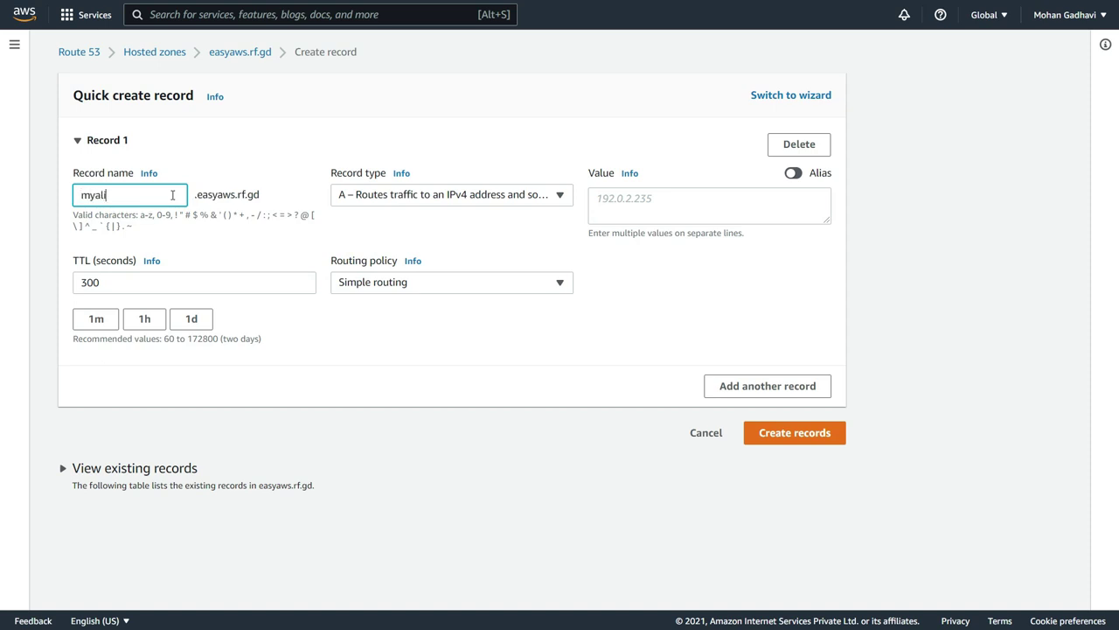
text(as)
click(668, 202)
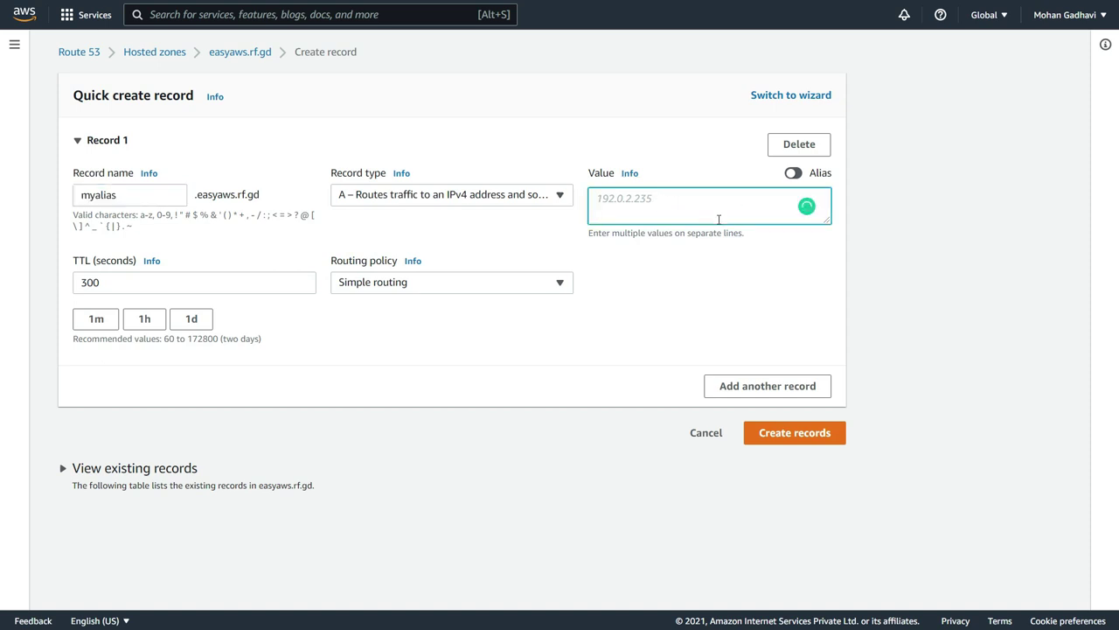
- Make myalias an alias to Application and Classic Load Balancer in US East (N. Virginia), choosing dualstack.demo-alb-route-53-1803121492.us-east-1.elb.amazonaws.com
click(792, 173)
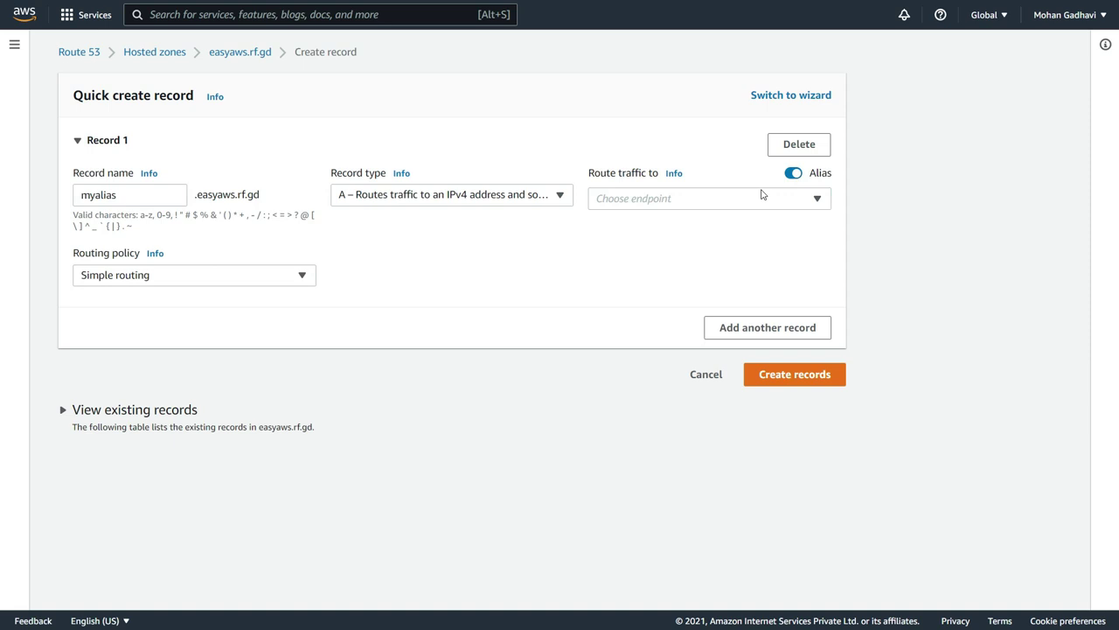
click(717, 201)
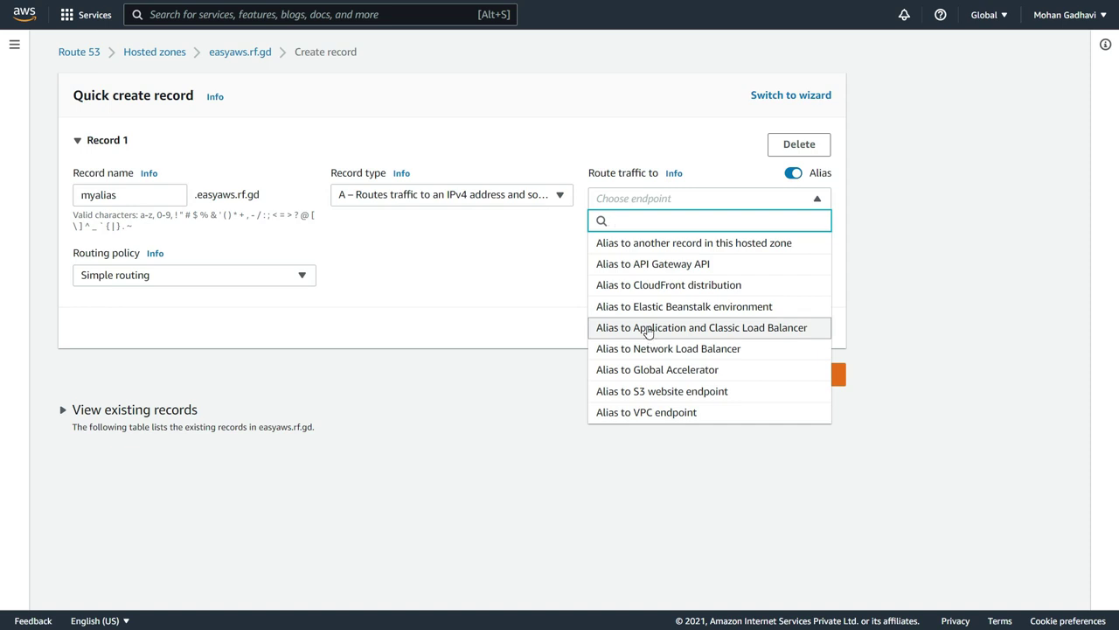
click(648, 332)
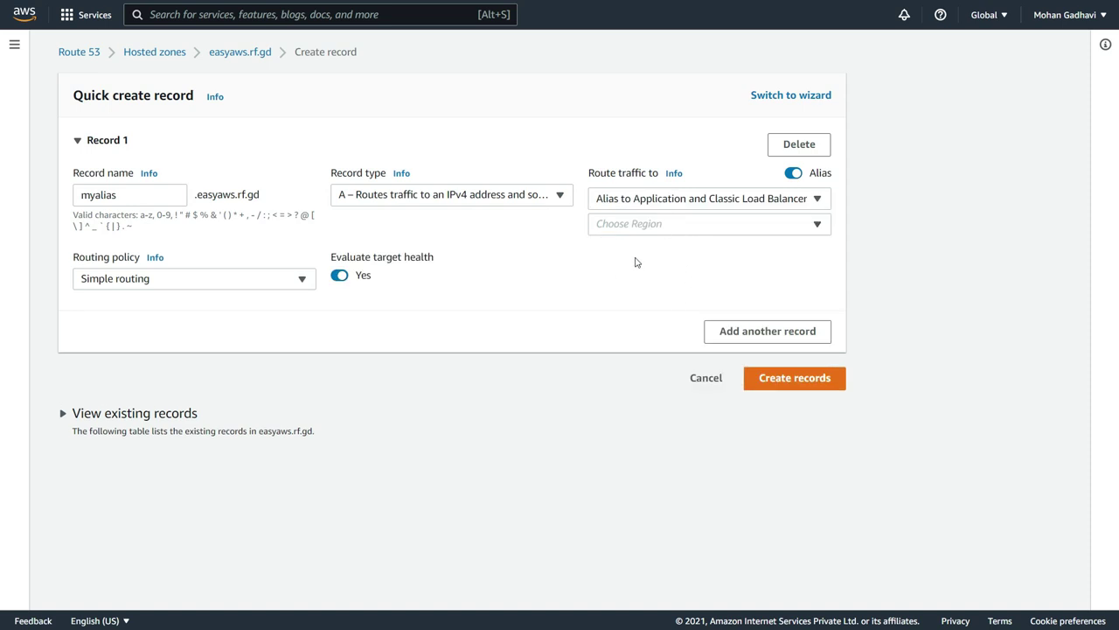
click(643, 224)
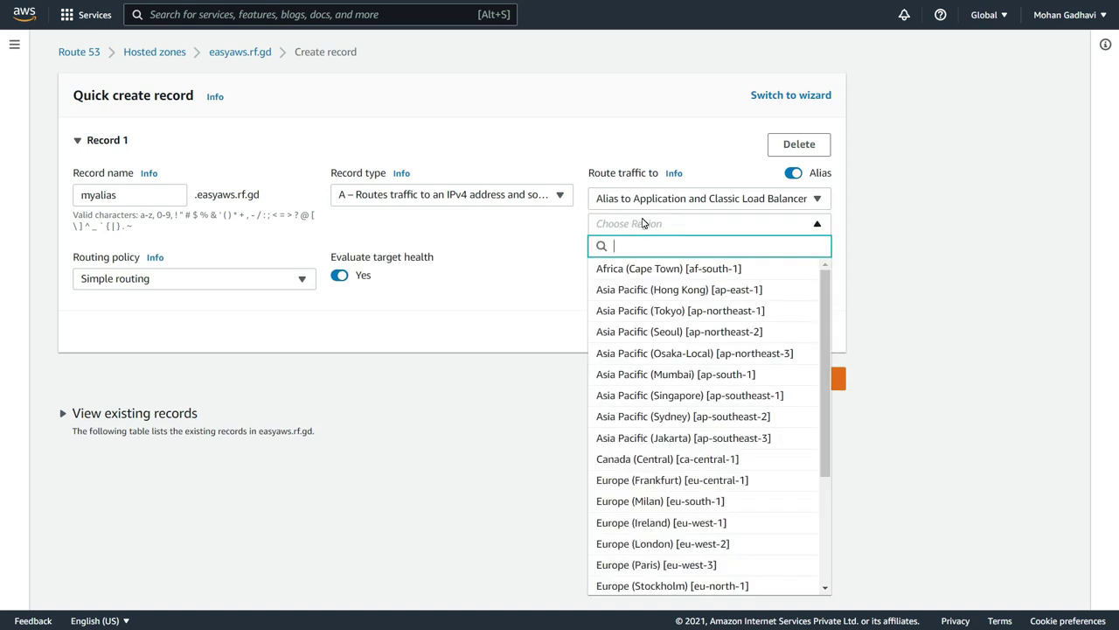
text(us)
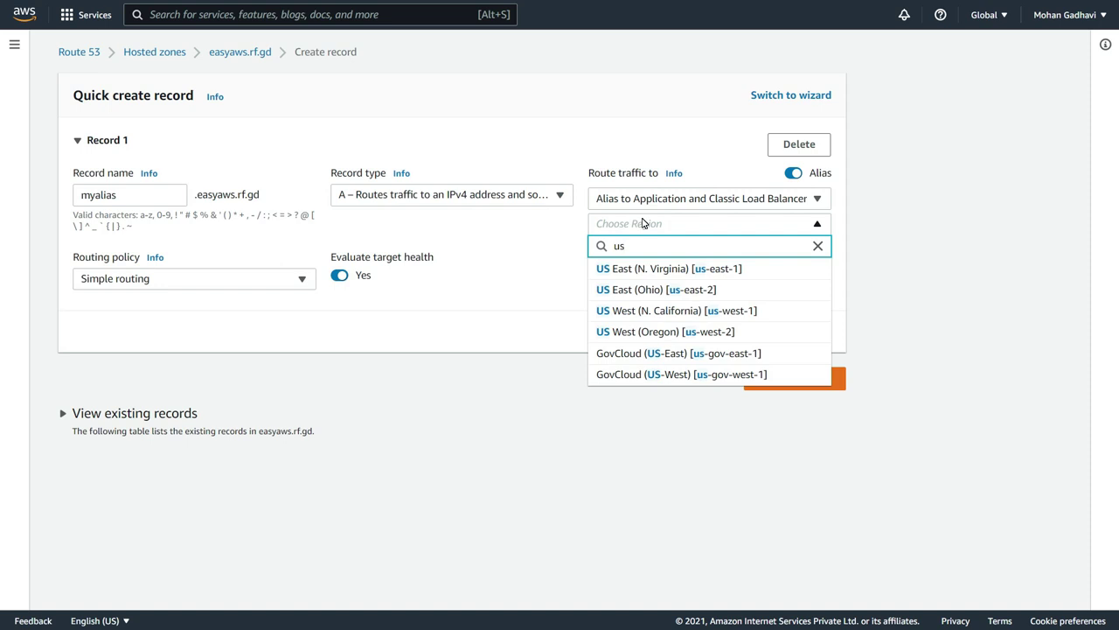
click(634, 271)
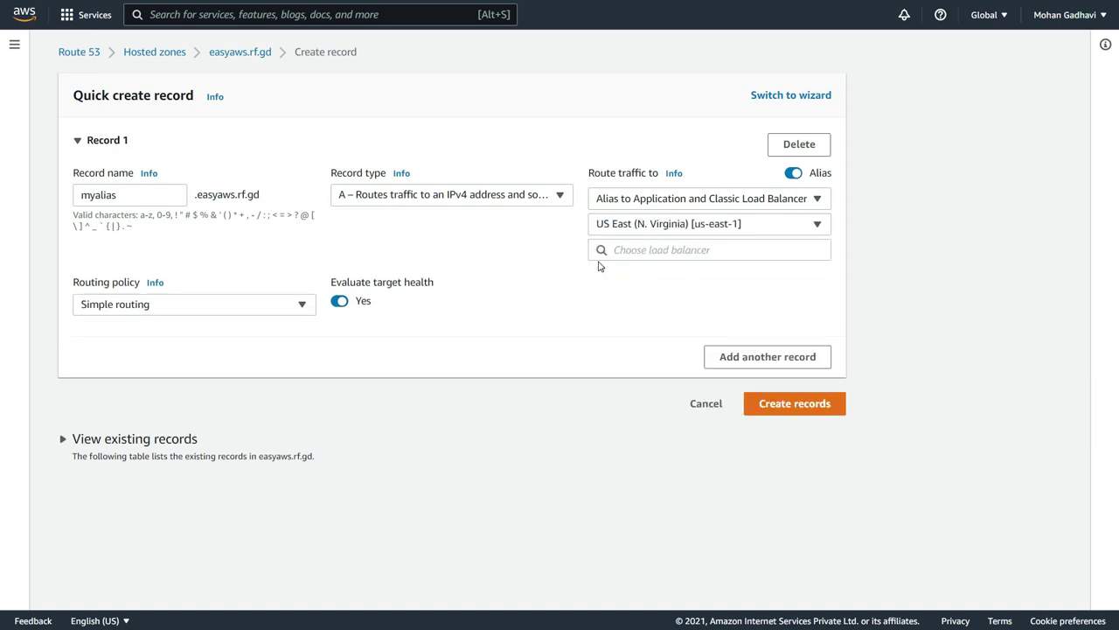
click(671, 252)
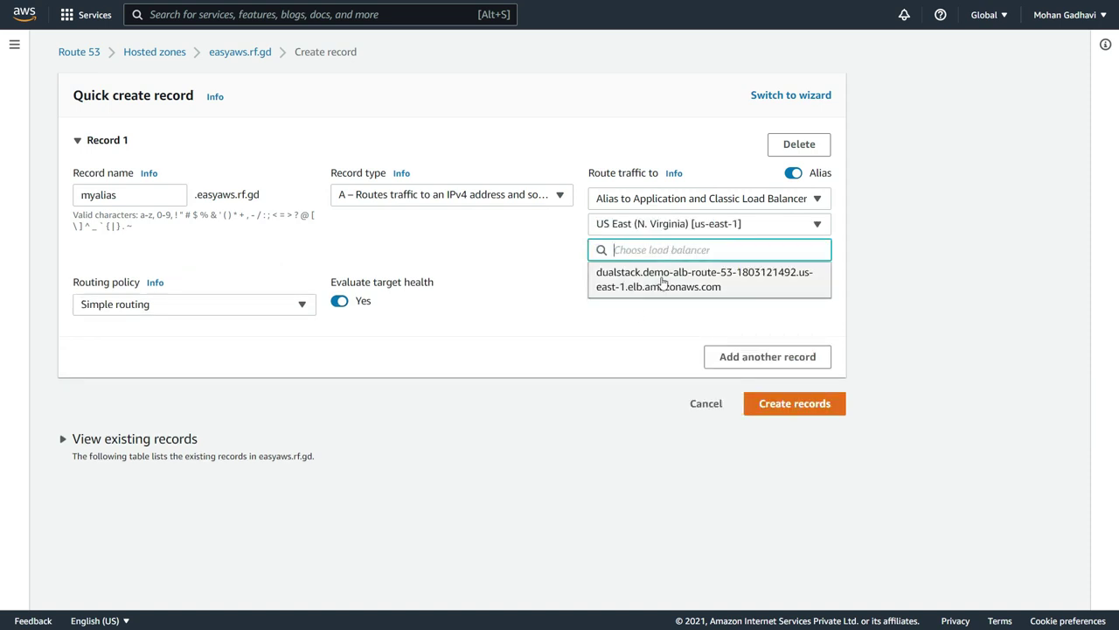
click(657, 284)
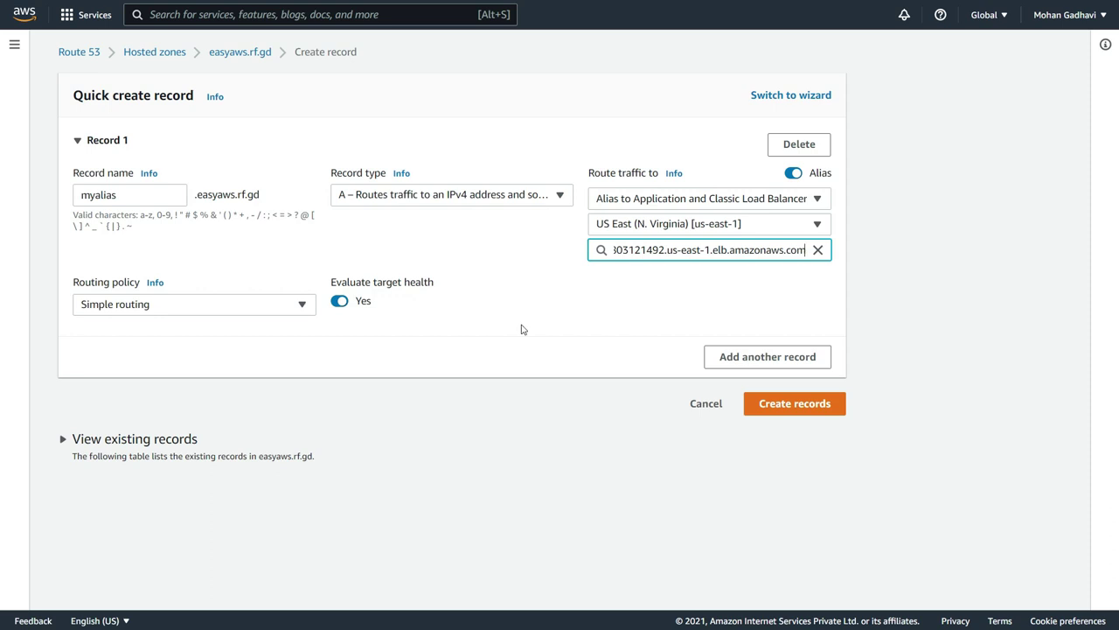
- Create the myalias record with simple routing and check myalias.easyaws.rf.gd in the hosted zone's records
click(785, 403)
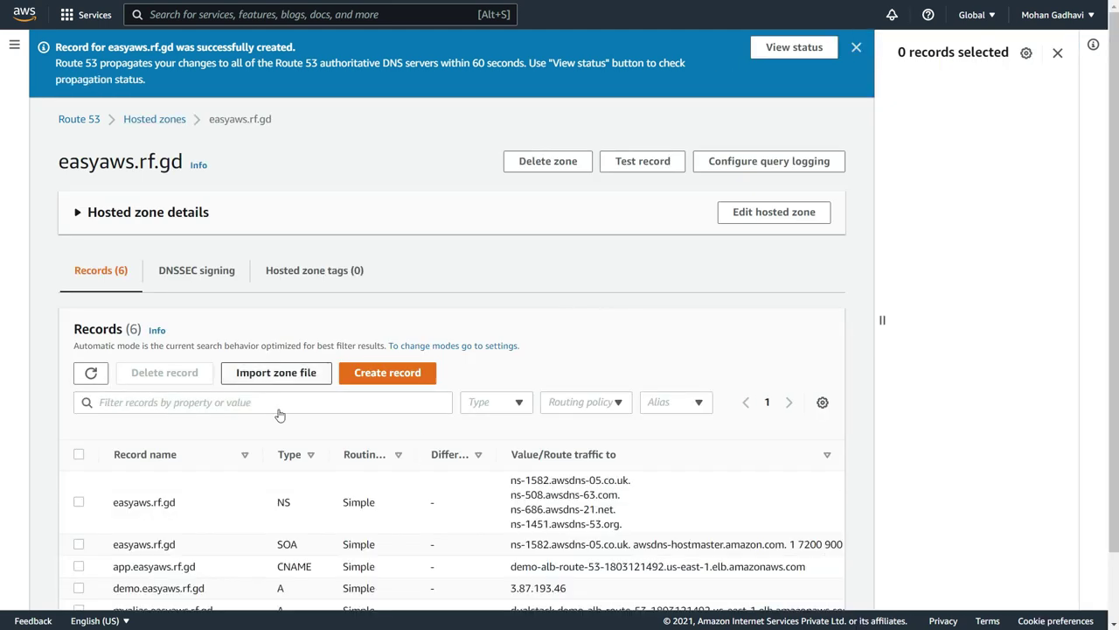
scroll(275, 402, down, 1)
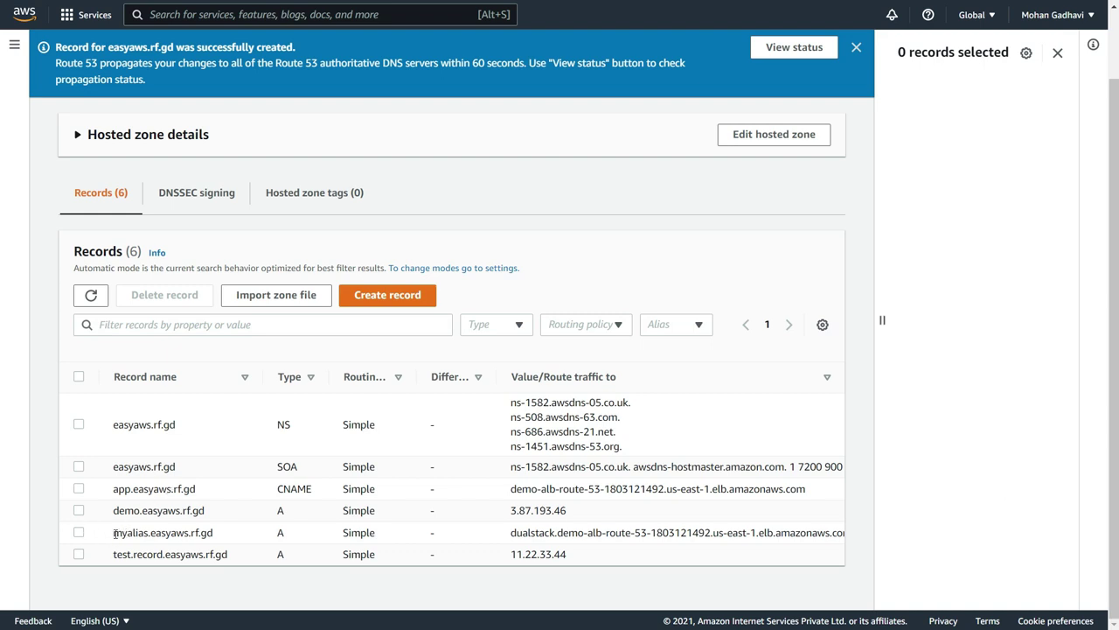
drag(115, 532, 219, 533)
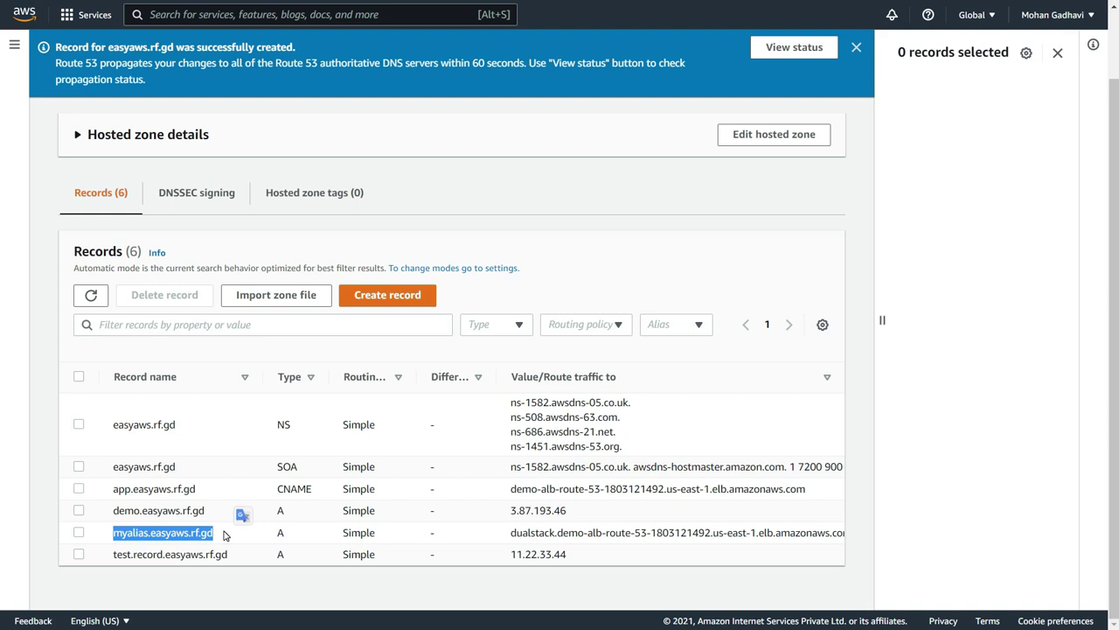
- Start another record in the easyaws.rf.gd hosted zone, leaving its name empty for the root domain
click(391, 295)
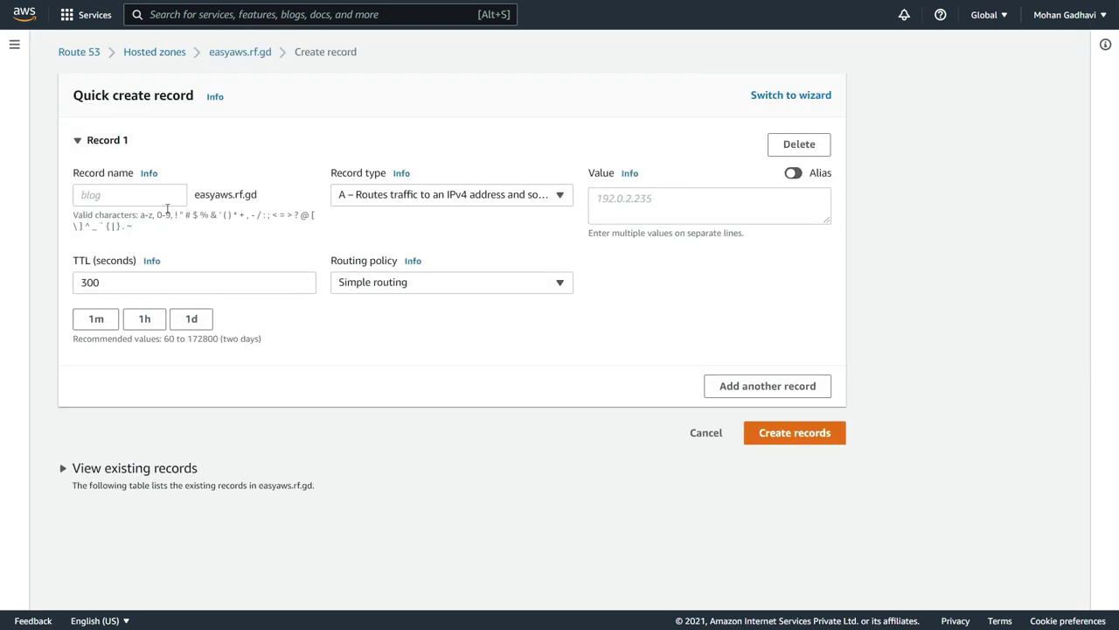
click(173, 194)
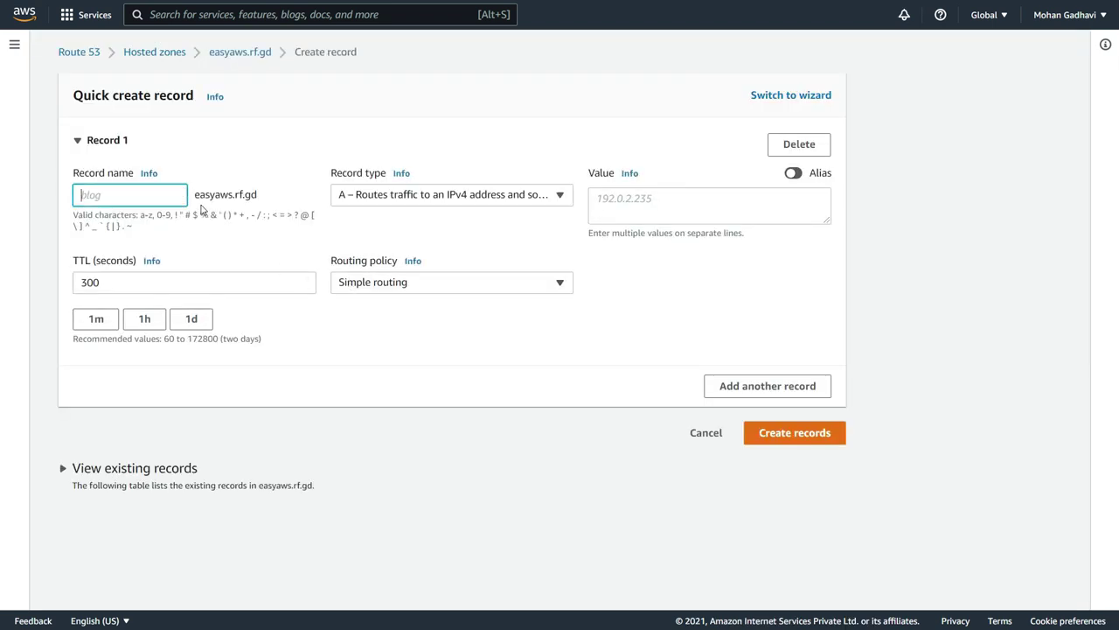
click(393, 222)
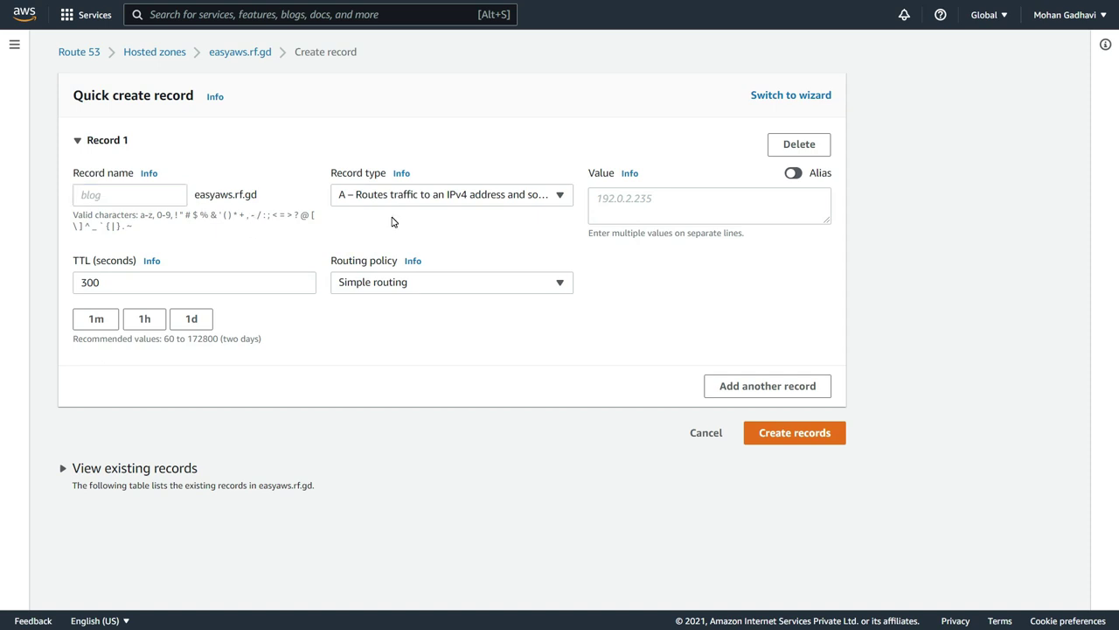
- Try to create the root domain record as a CNAME with the value demo-alb-route-53-1803121492.us-east-1.elb.amazonaws.com
click(390, 200)
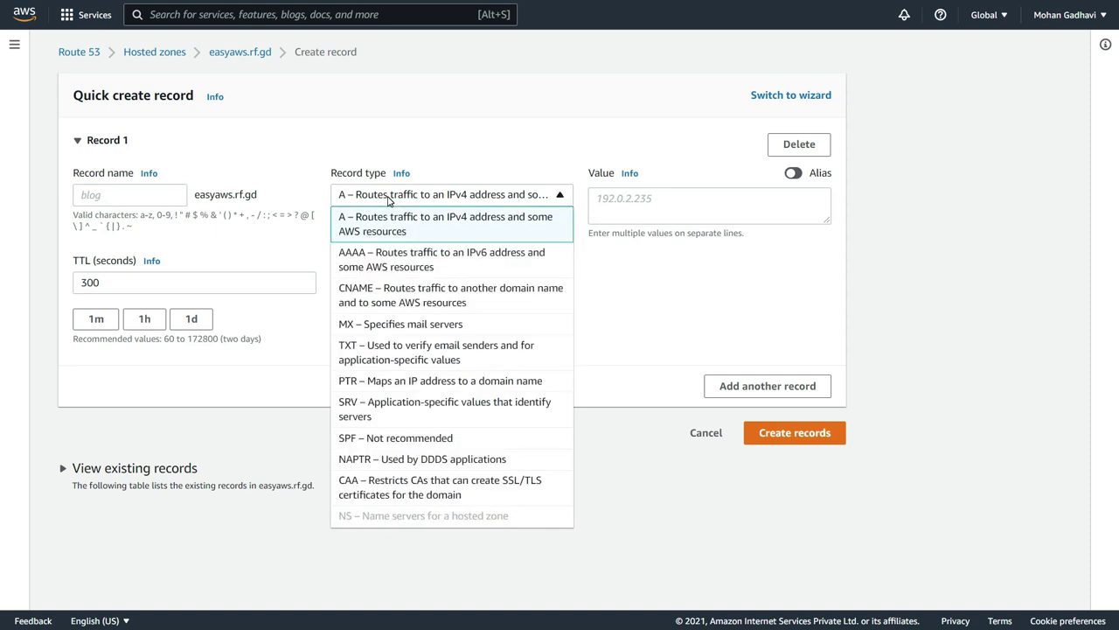
click(377, 298)
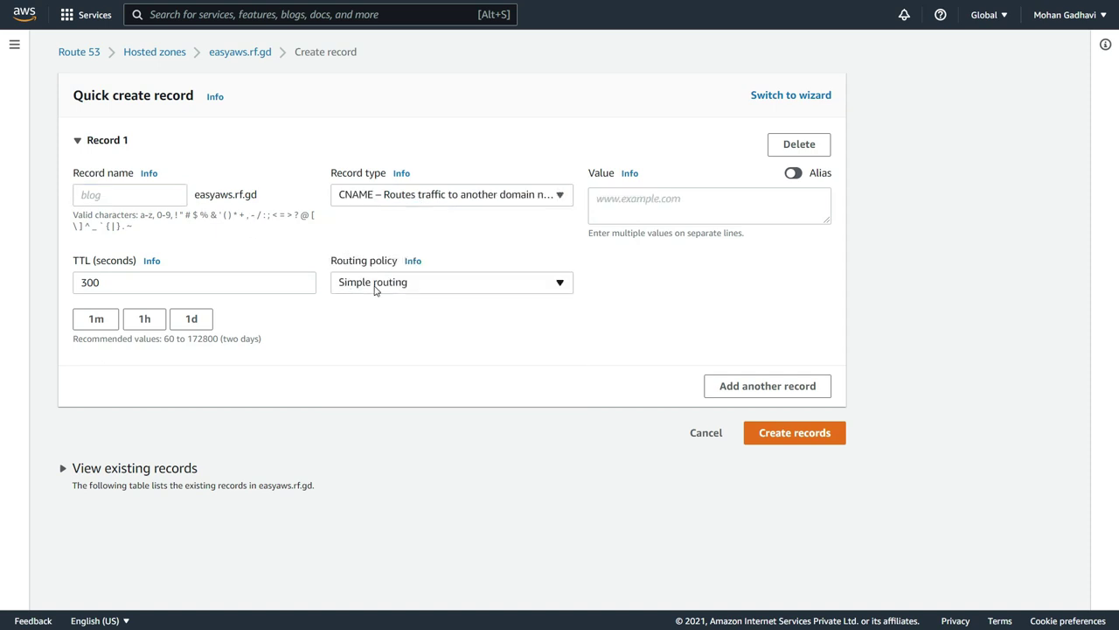
click(623, 198)
text(demo-alb-route-53-1803121492.us-east-1.elb.amazonaws.com)
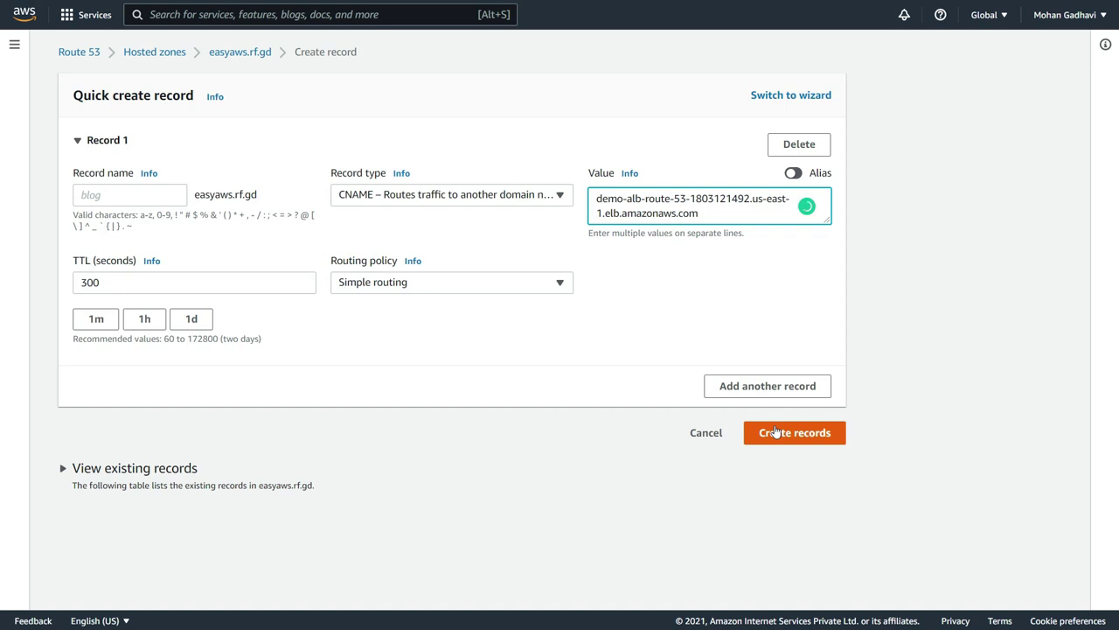
click(776, 432)
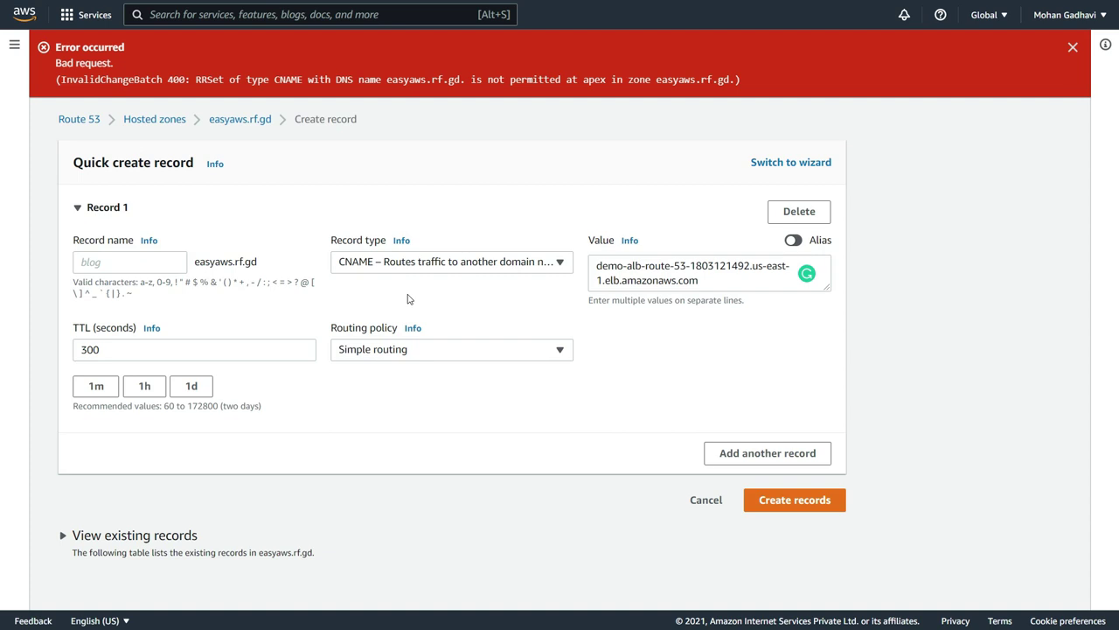
- Change the unnamed root record to type A and make it an alias to Application and Classic Load Balancer
click(185, 260)
click(389, 261)
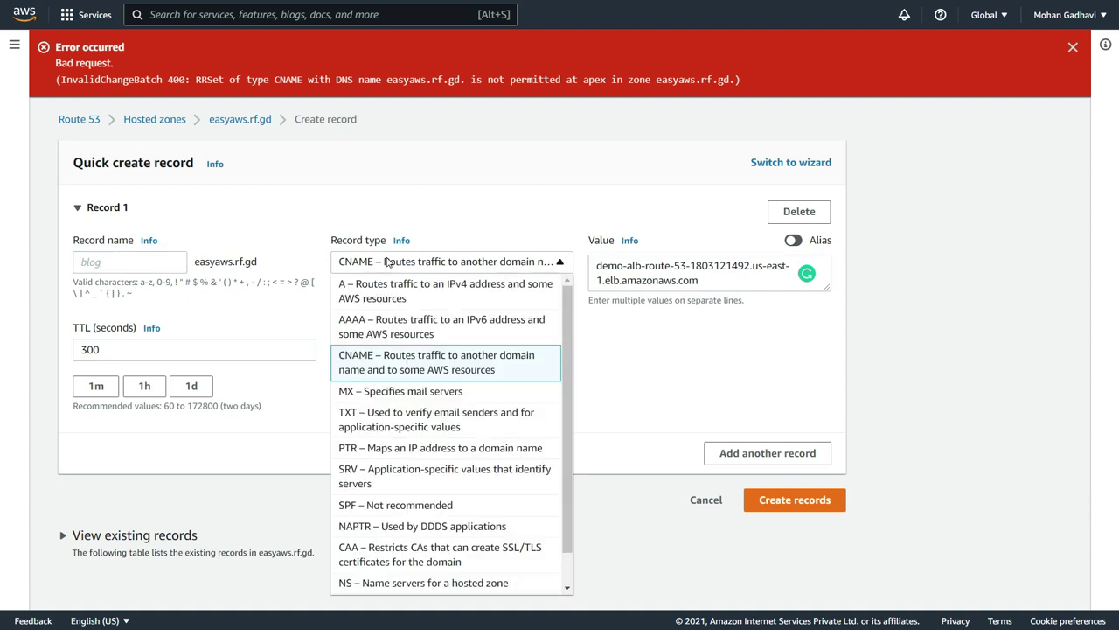
click(389, 288)
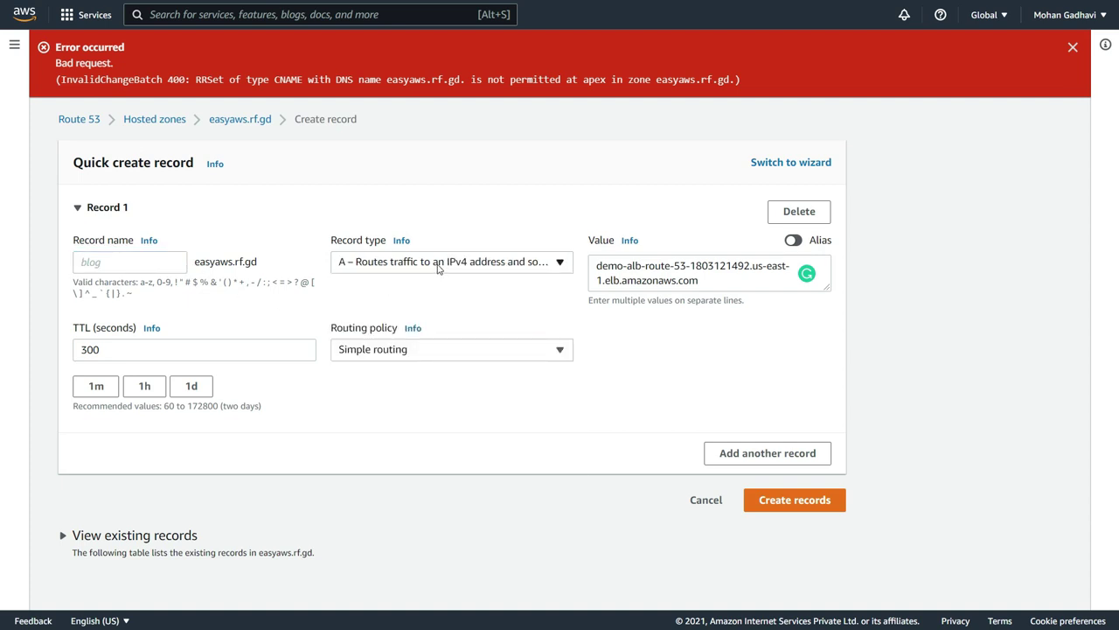
click(793, 242)
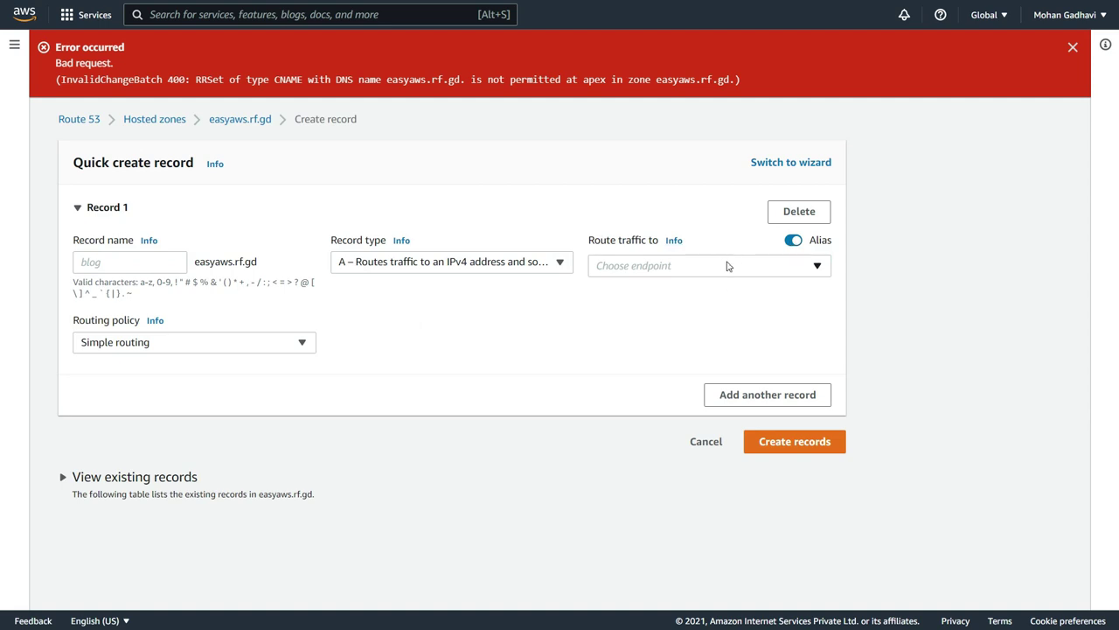
click(720, 270)
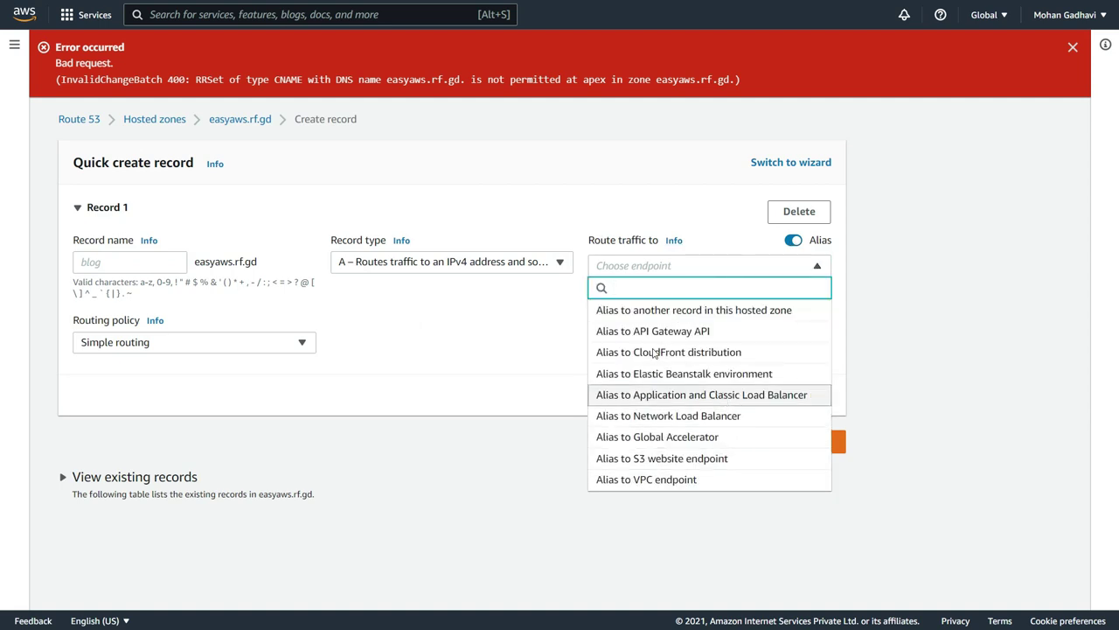
click(716, 392)
- Set the root alias's region to US East (N. Virginia) and its load balancer to dualstack.demo-alb-route-53-1803121492.us-east-1.elb.amazonaws.com
click(669, 297)
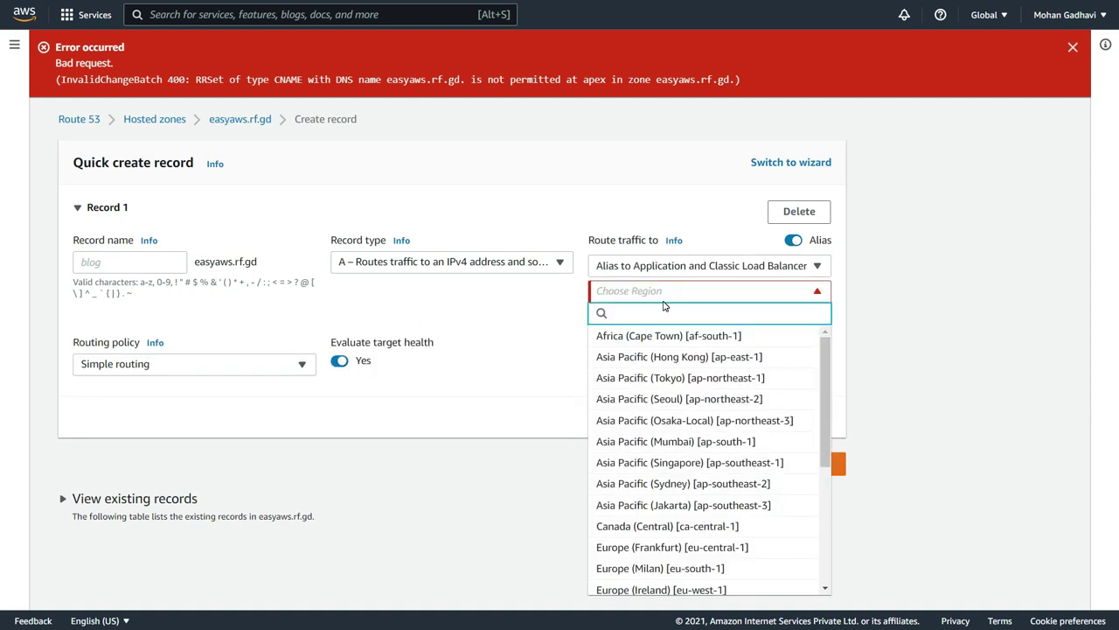
text(us)
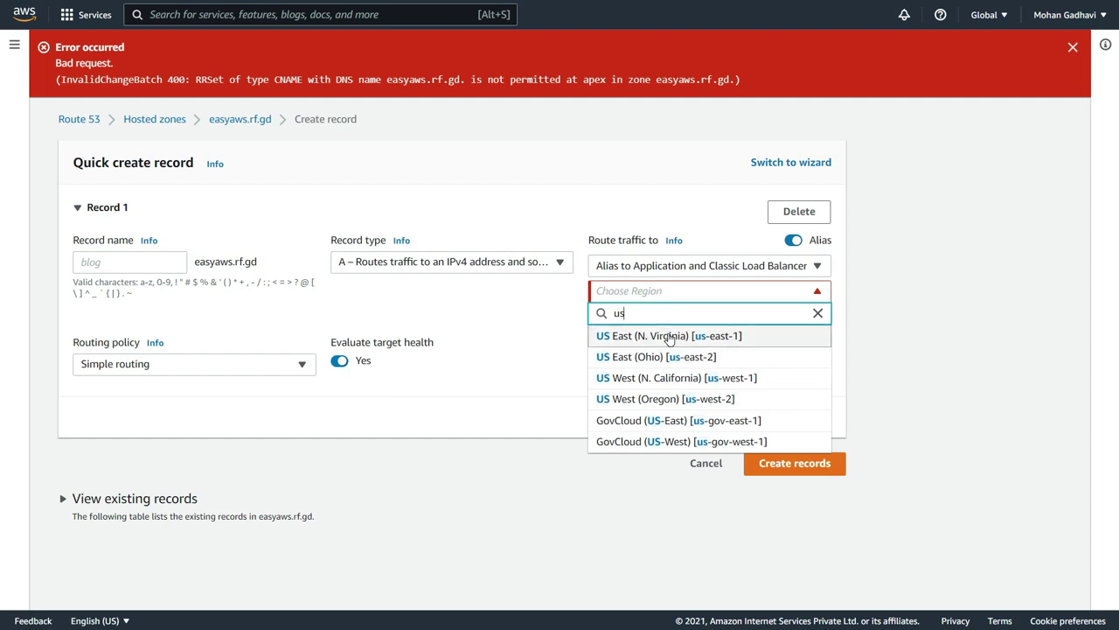
click(669, 332)
click(664, 316)
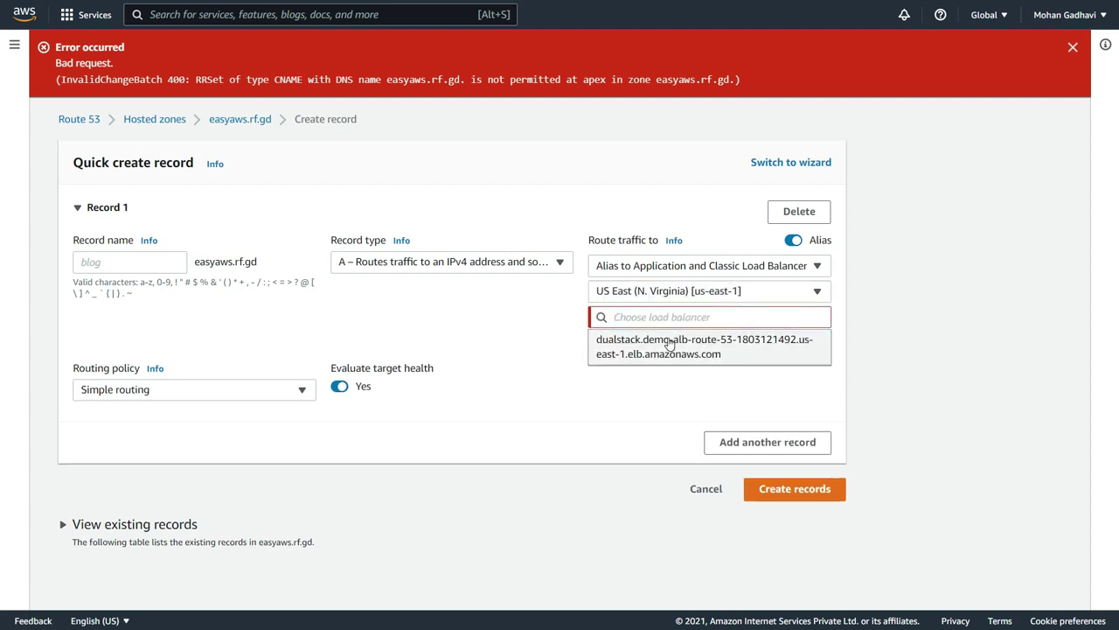
click(686, 353)
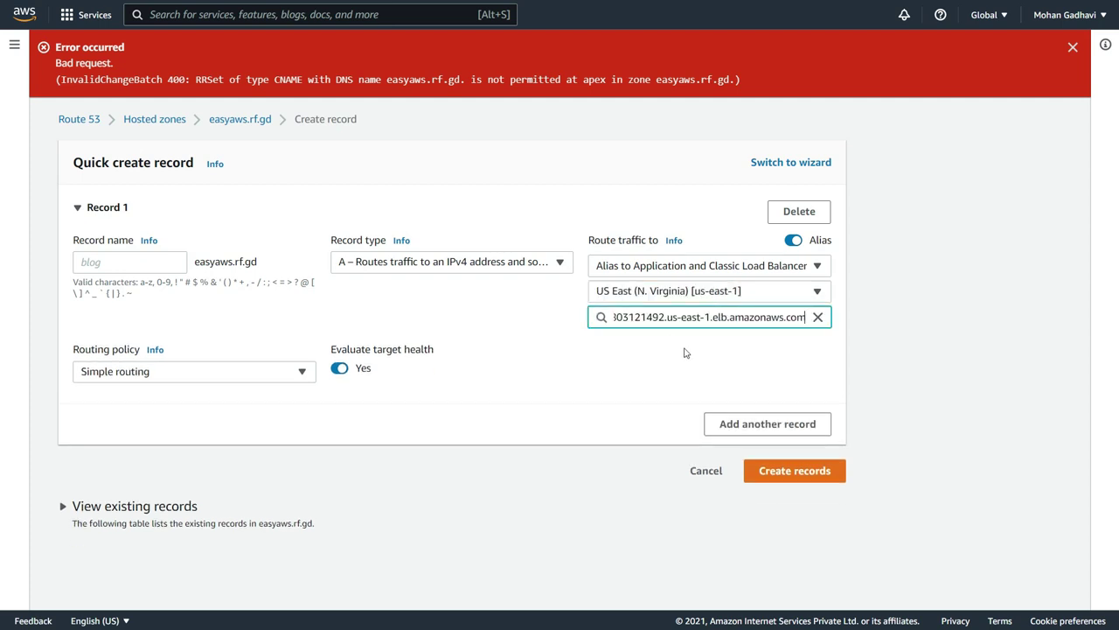
- Create the root alias record with simple routing and target health evaluation, and check the easyaws.rf.gd A record in the hosted zone
click(767, 472)
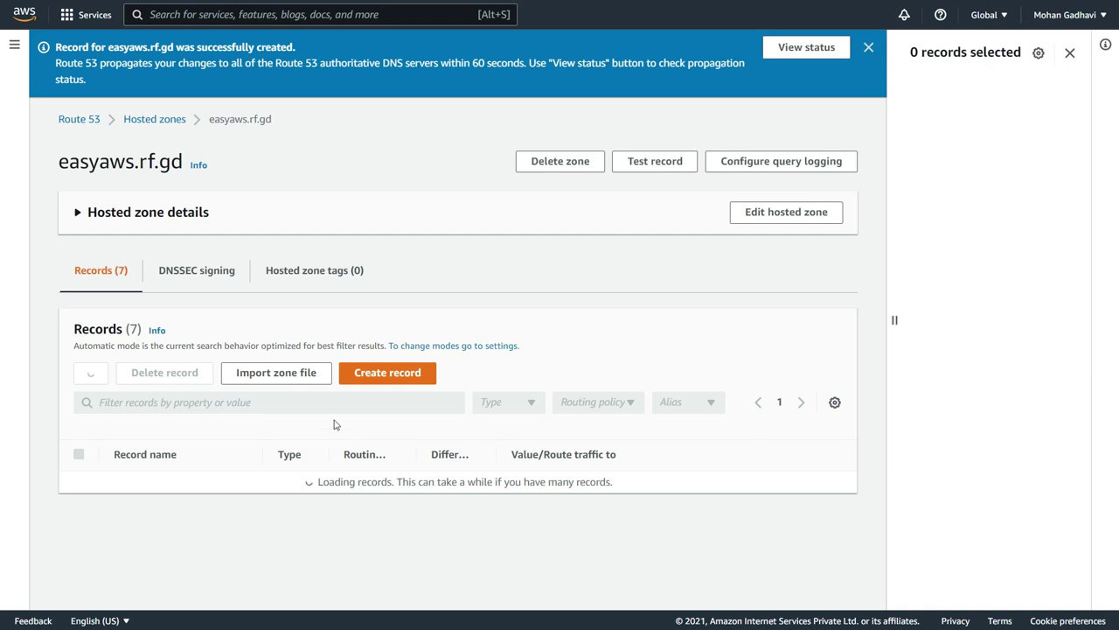
scroll(334, 425, down, 1)
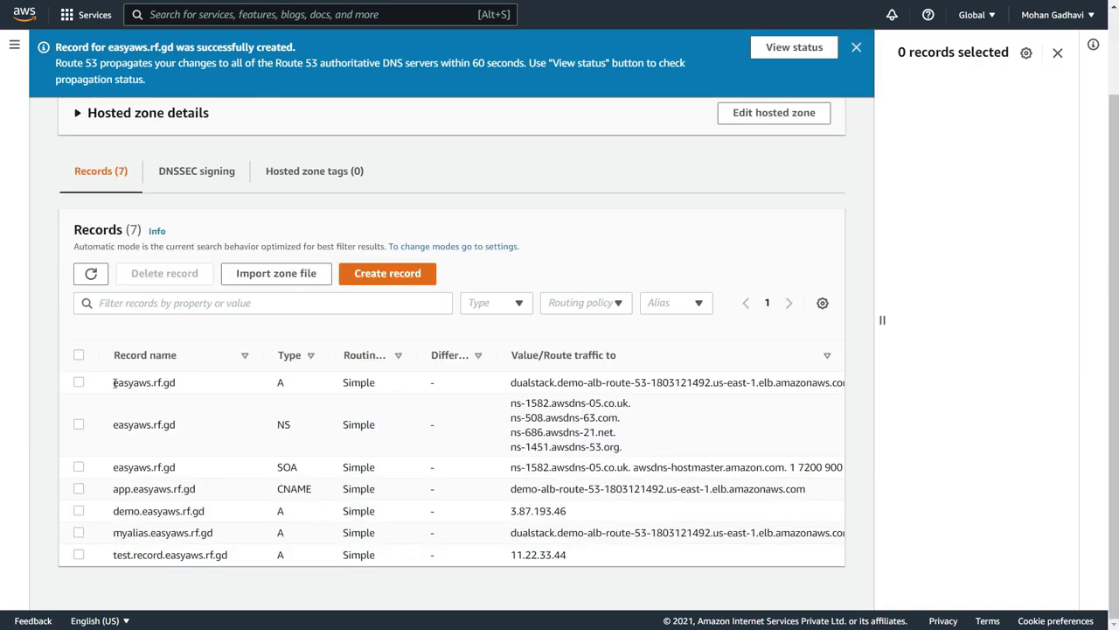
drag(113, 382, 178, 385)
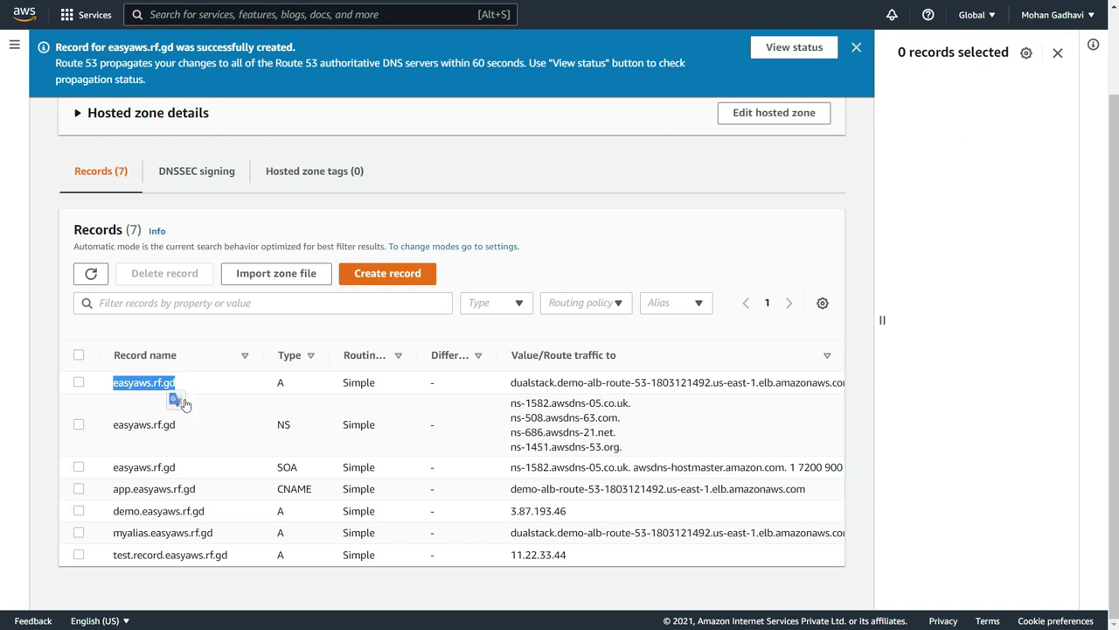
click(514, 378)
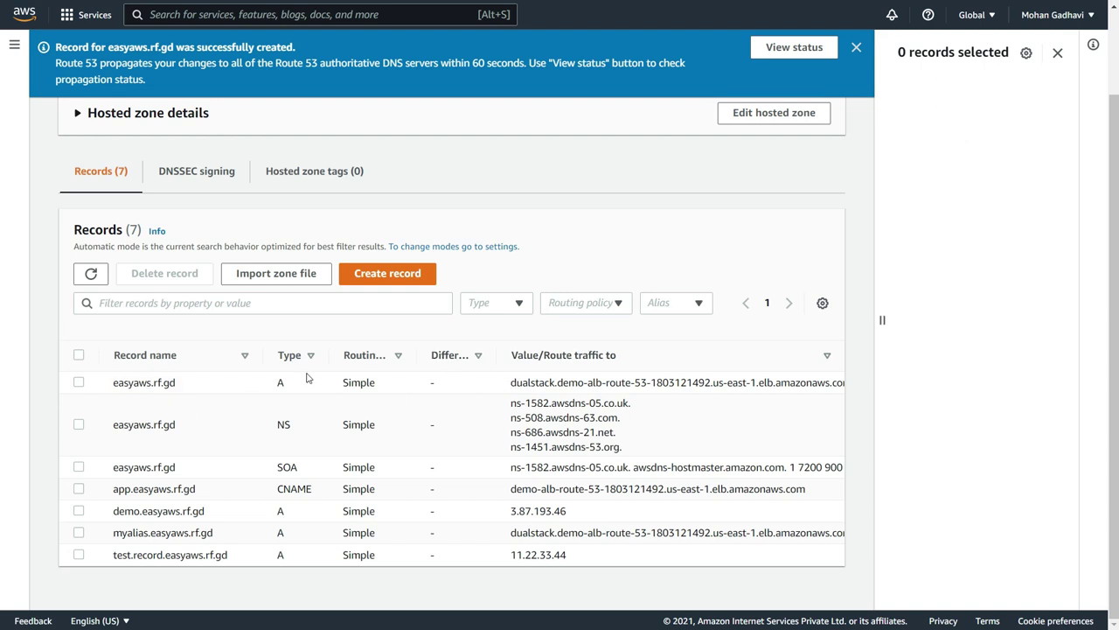